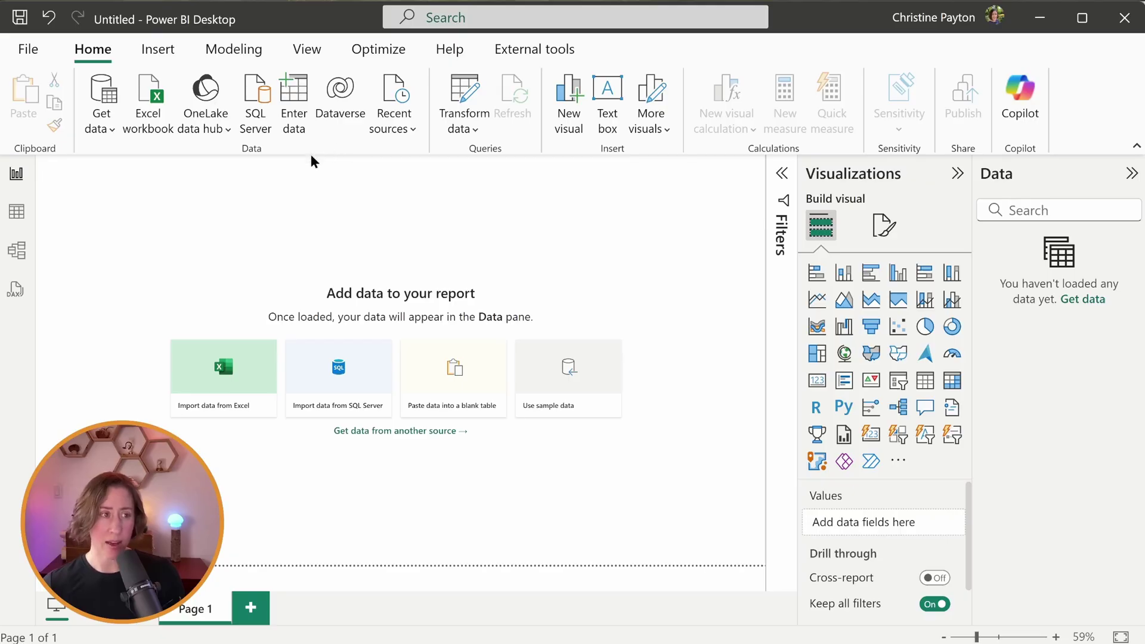
Connect to the SharePoint Online site and open the Opening a Restaurant and Power Platform Expert lists for transforming
click(96, 134)
click(96, 133)
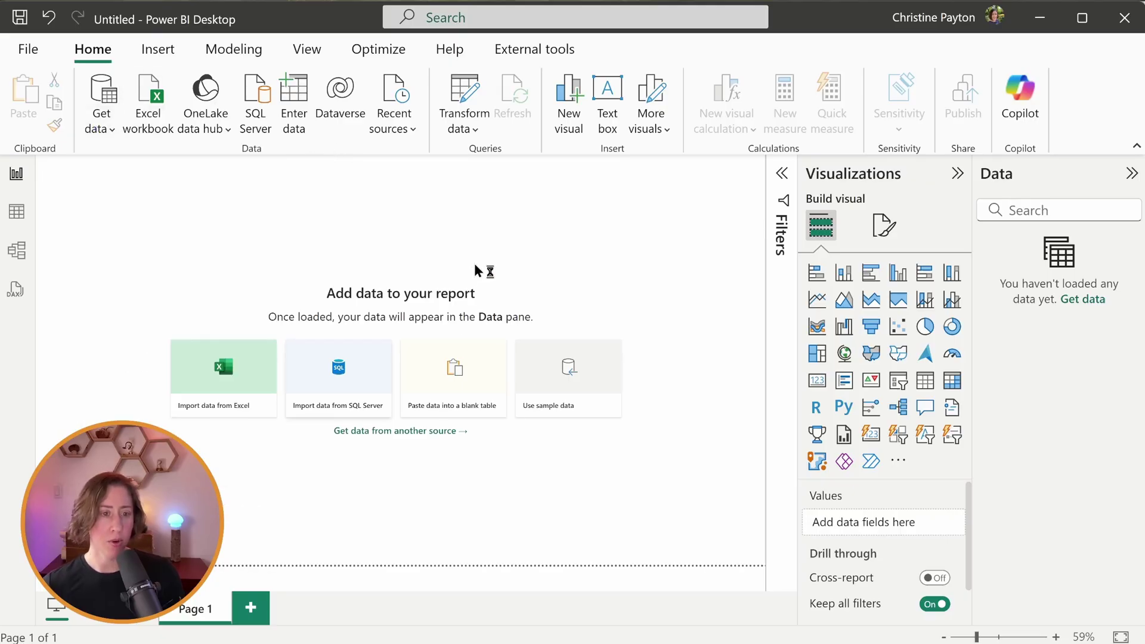
text(sharep)
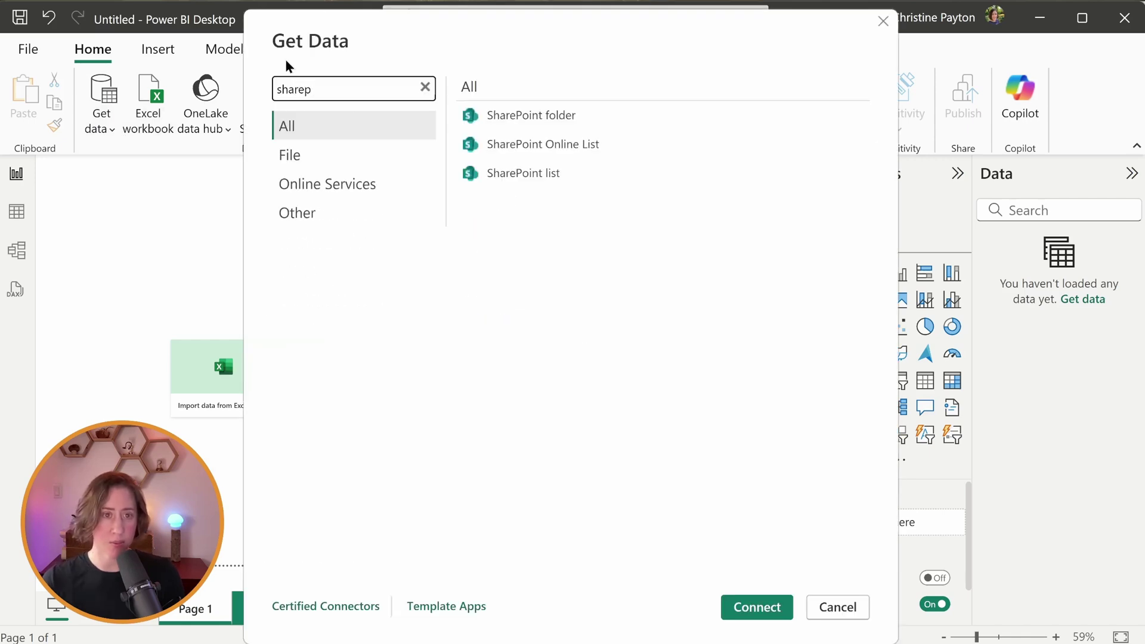
double_click(611, 174)
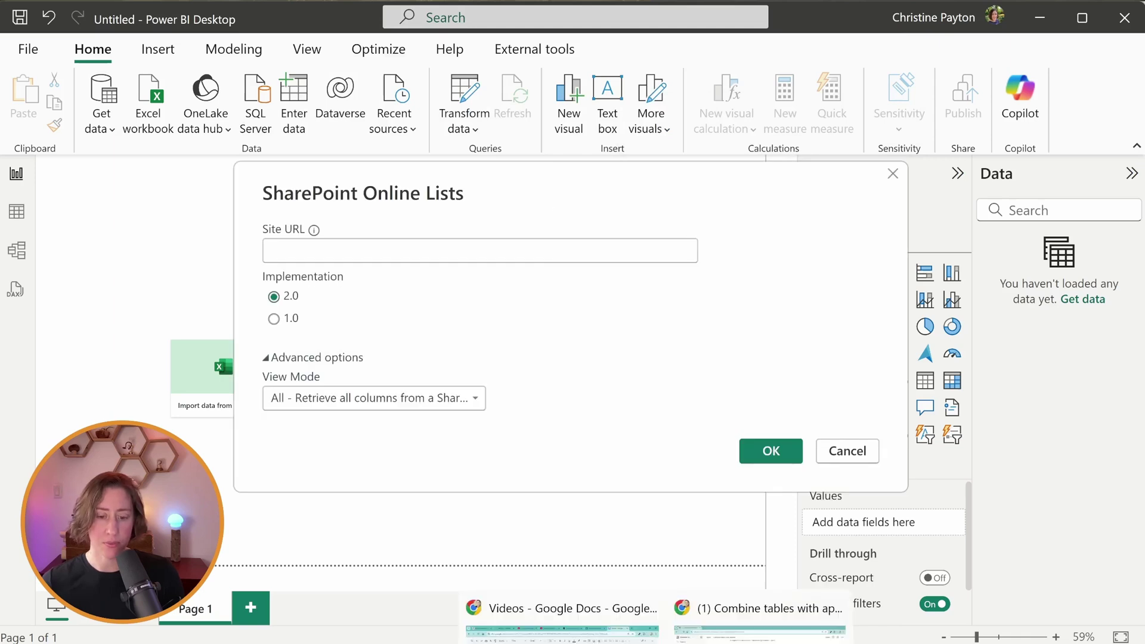
text(https://butterbeard.sharepoint.com)
key(Return)
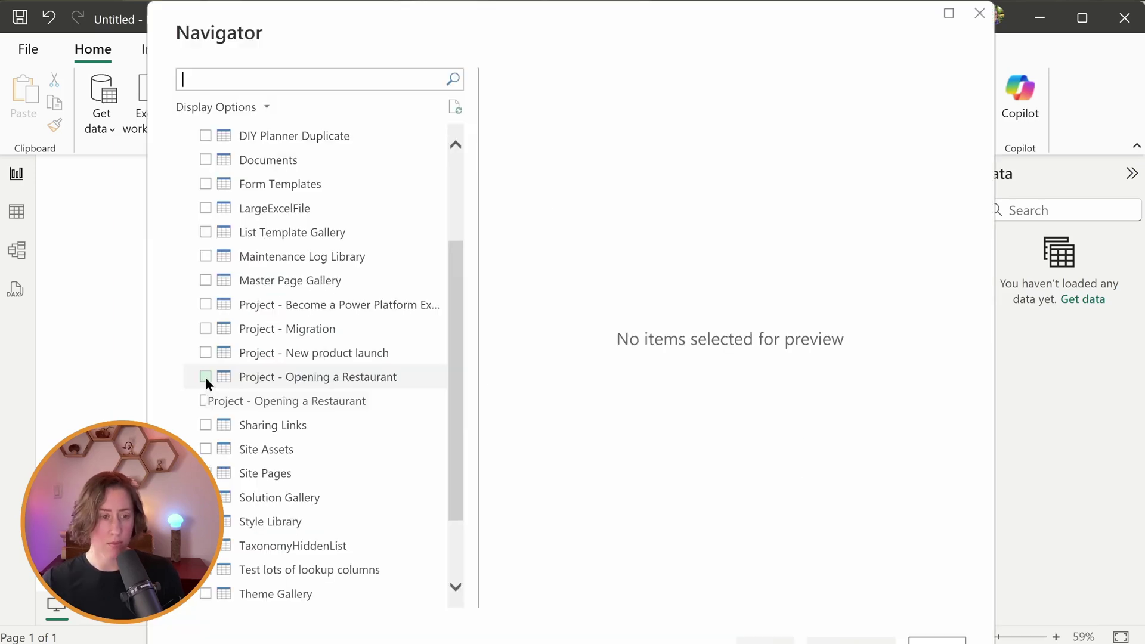
click(205, 377)
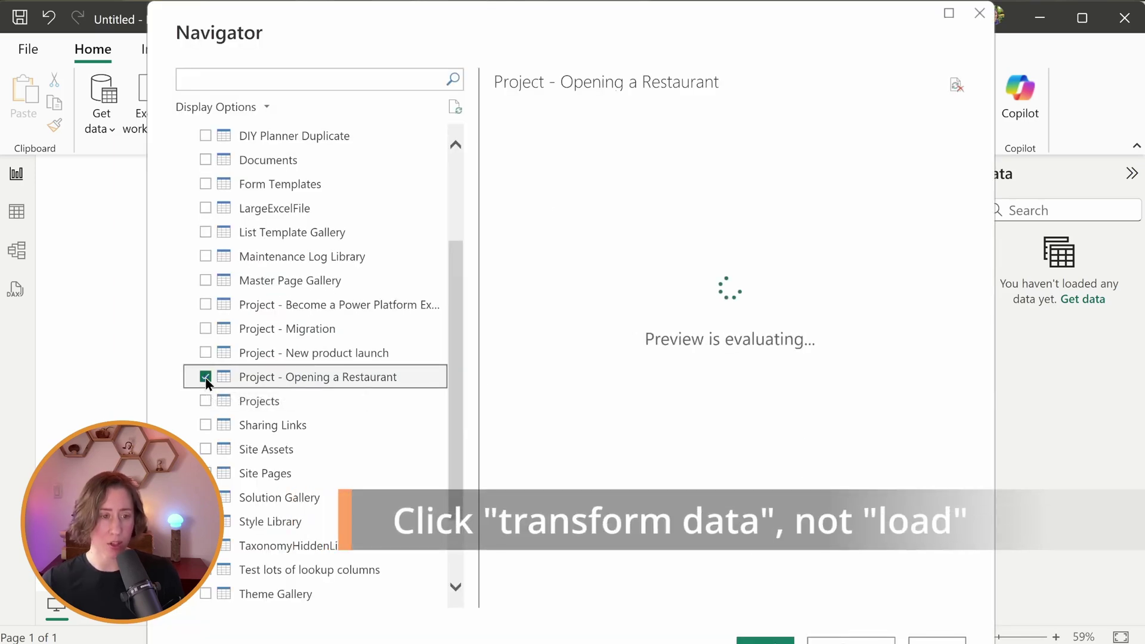
click(205, 305)
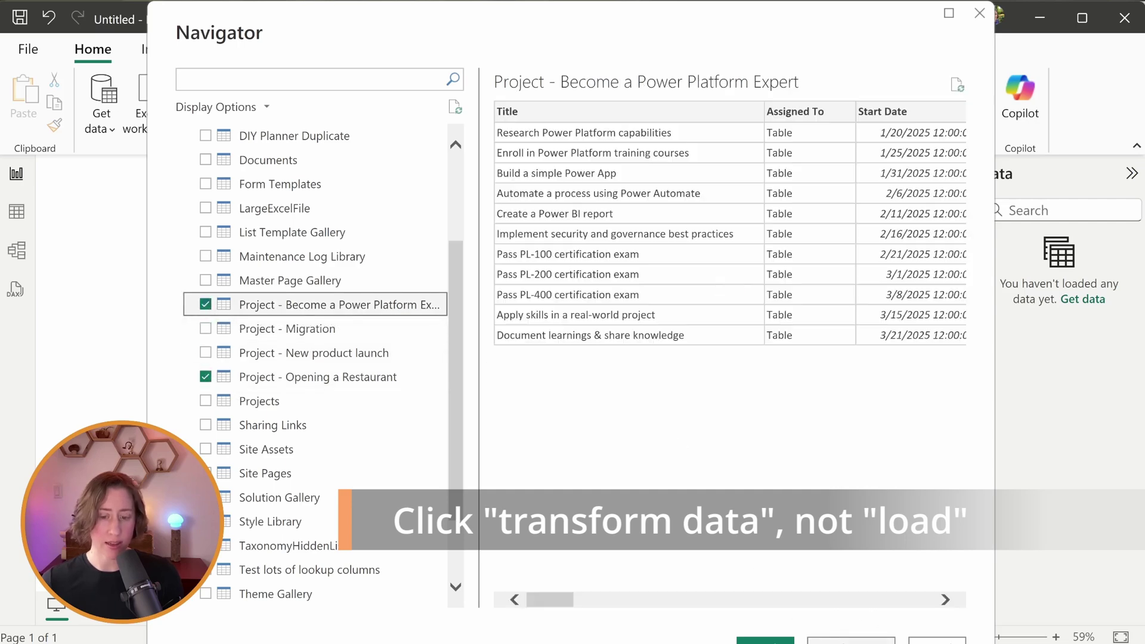
click(851, 641)
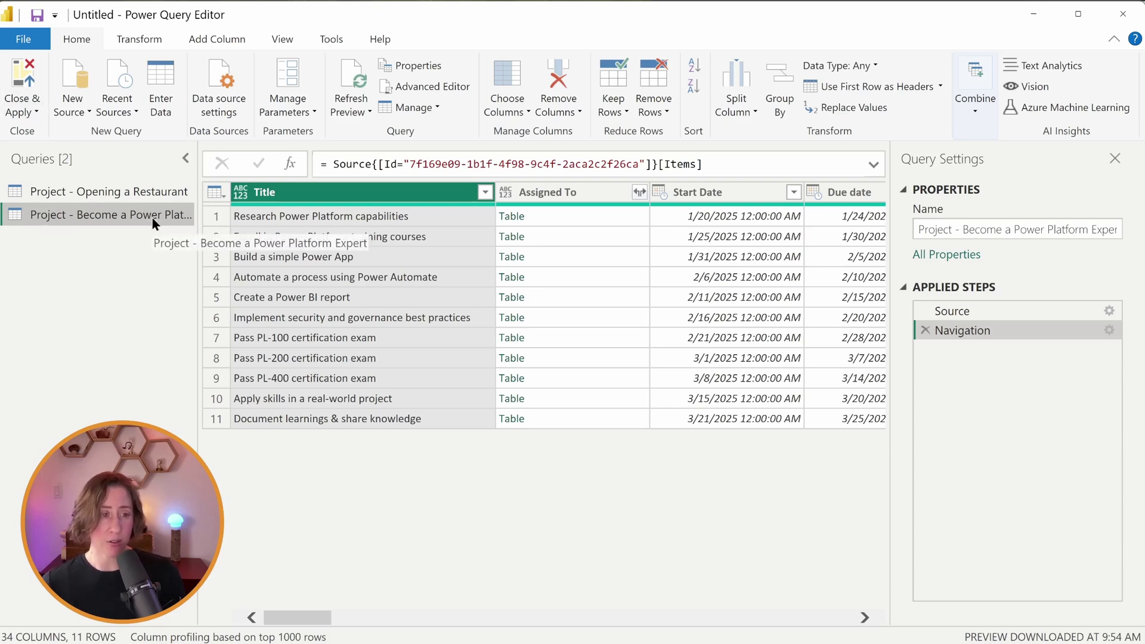
Add a custom column named Project Name with the value "Become a Power Platform Expert"
click(215, 40)
click(80, 99)
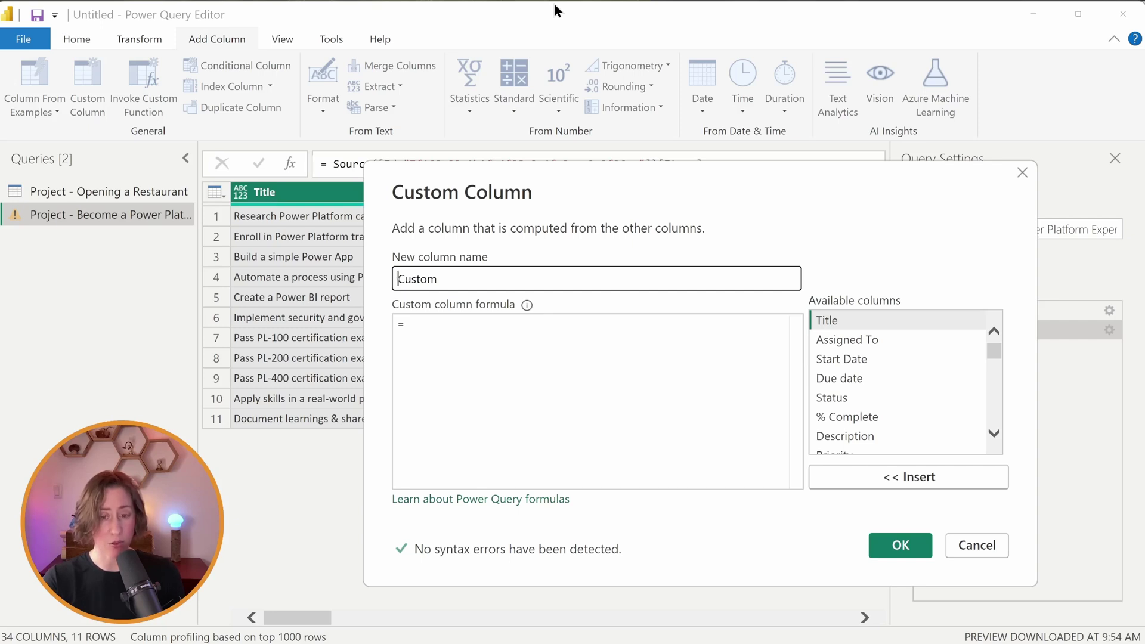
key(ctrl+a)
text(Project Name)
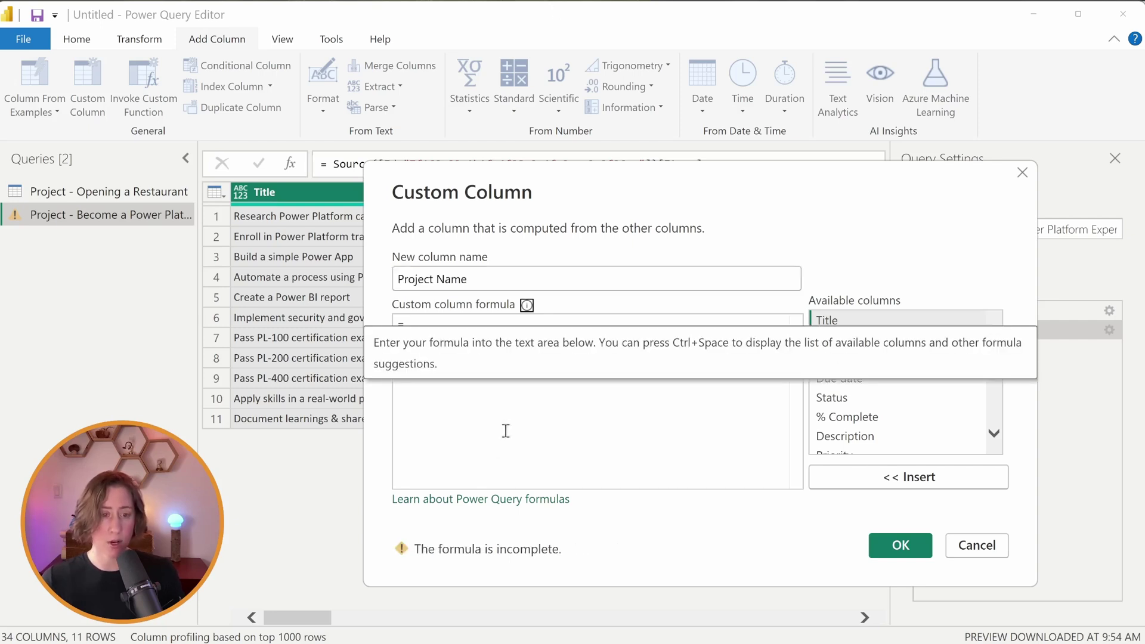
click(506, 421)
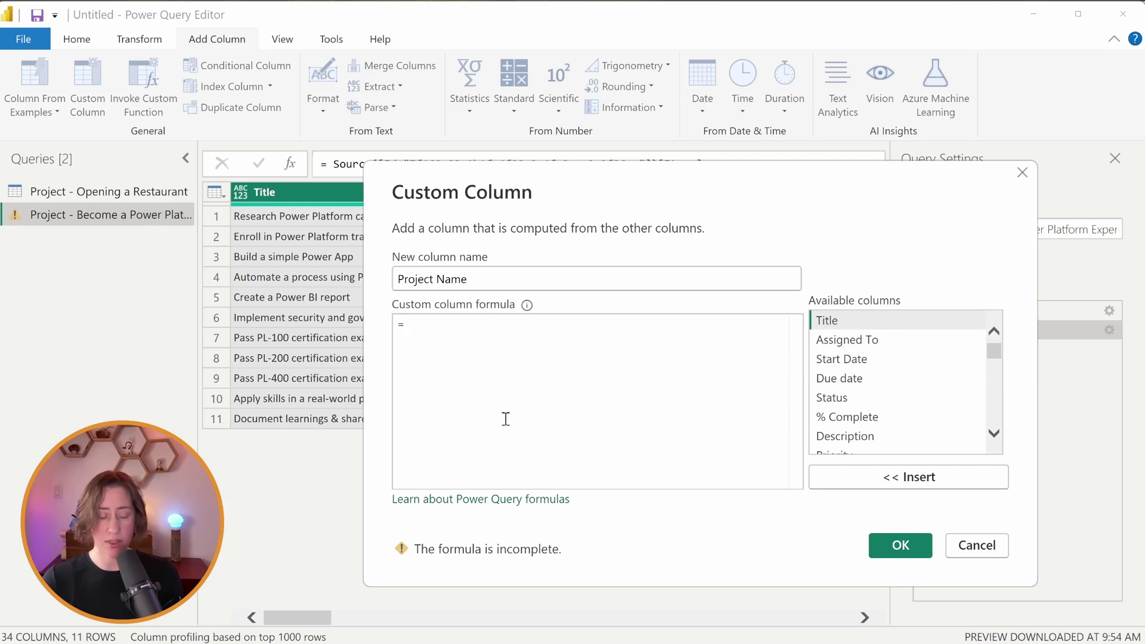
text("")
text(Become a Power Platform Expert)
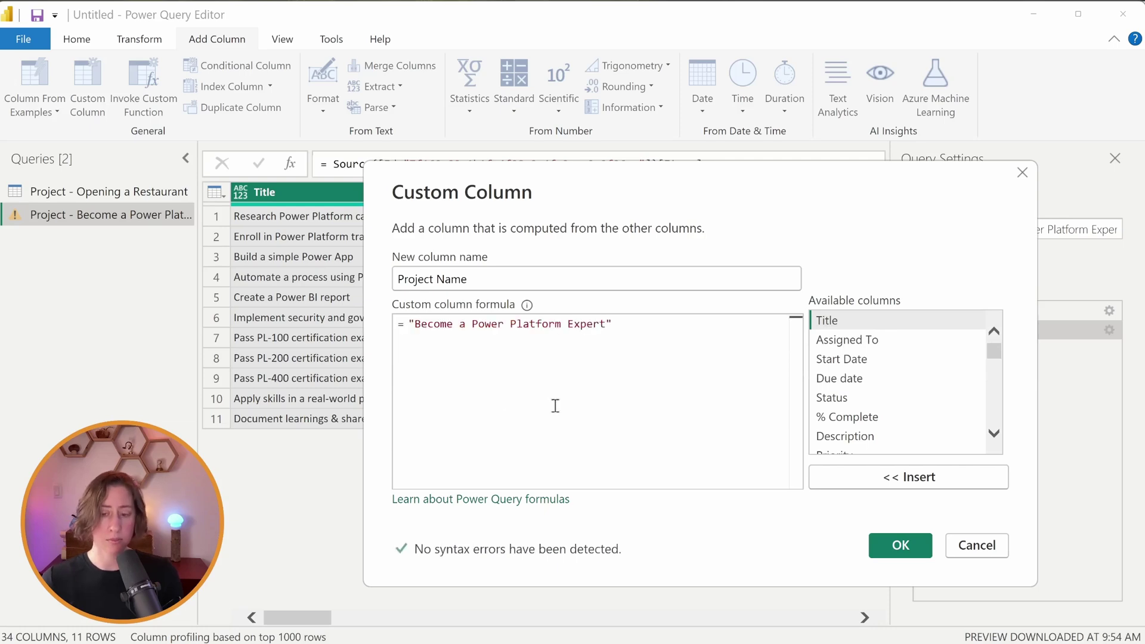
click(886, 548)
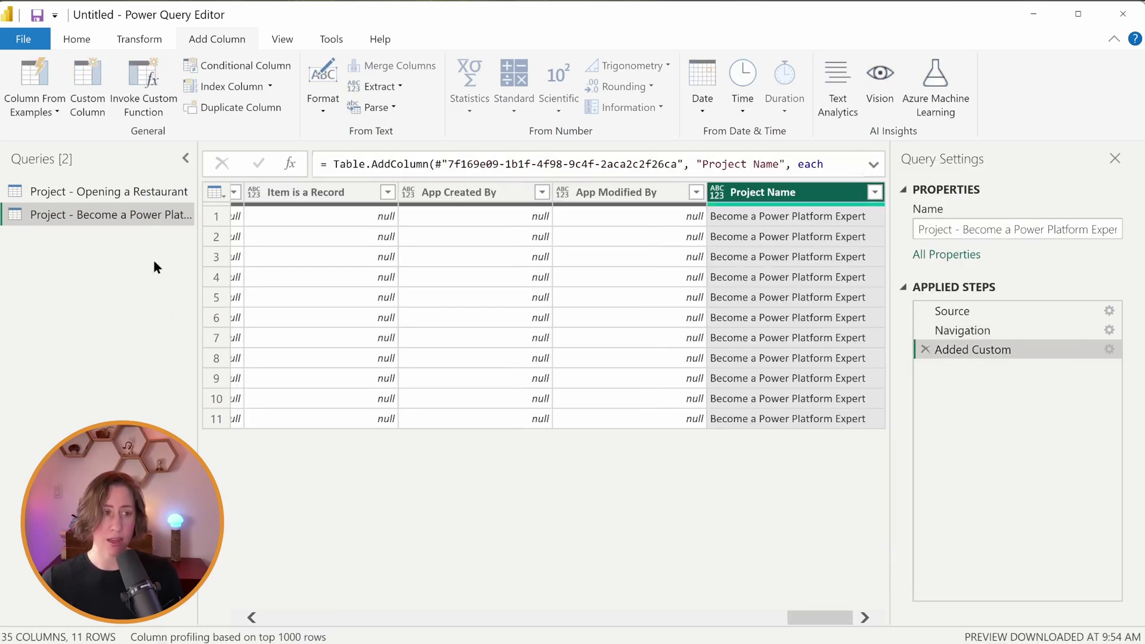
Add a Project Name column reading "Opening a Restaurant" to the Opening a Restaurant query
click(101, 192)
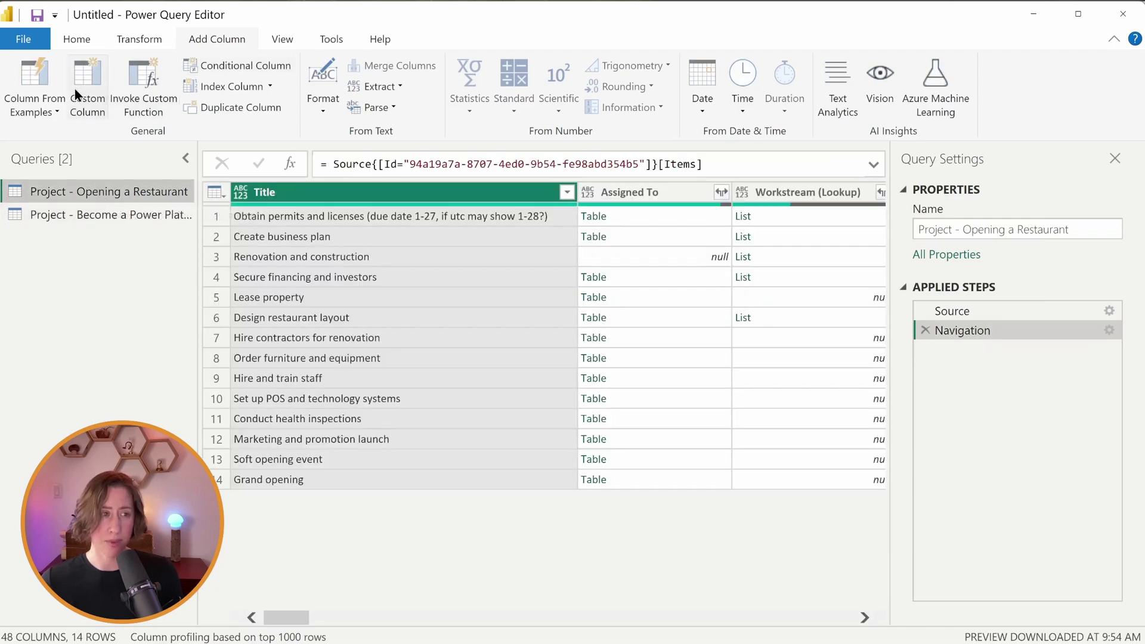
click(74, 89)
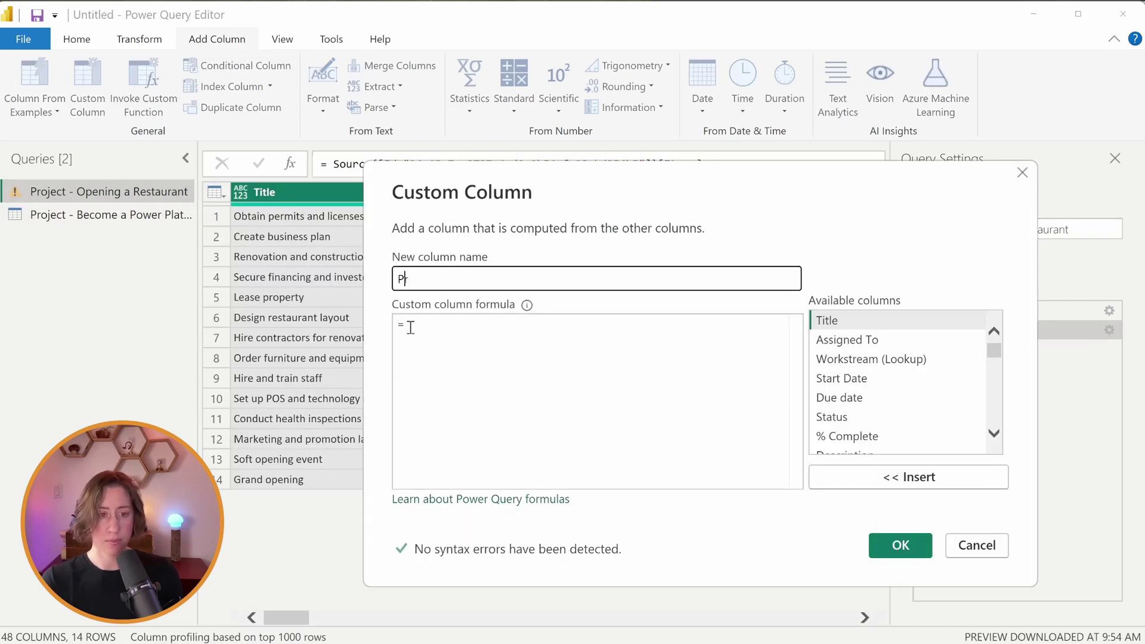
text(Project Name)
key(Tab)
key(Tab)
text("Opening a Resta)
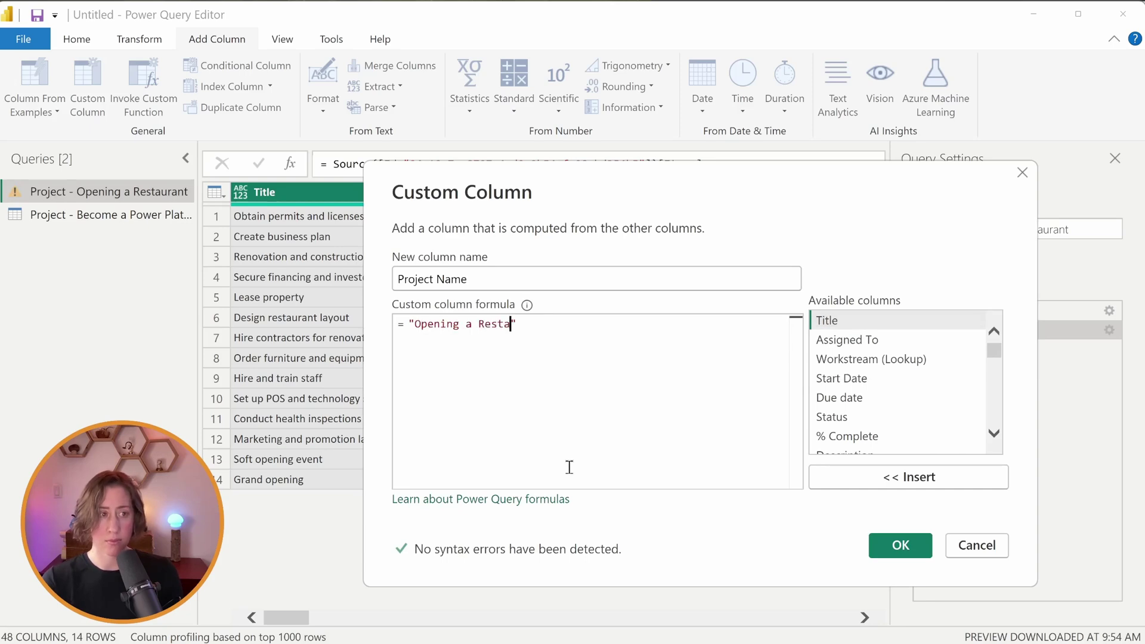
text(urant)
key(Return)
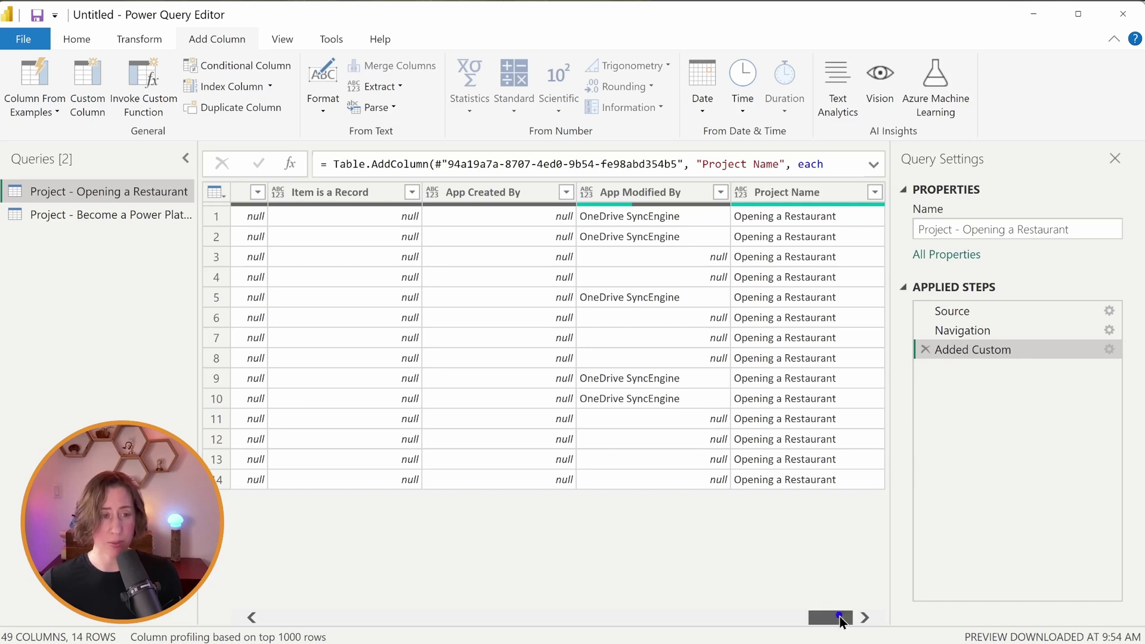
drag(839, 623, 287, 618)
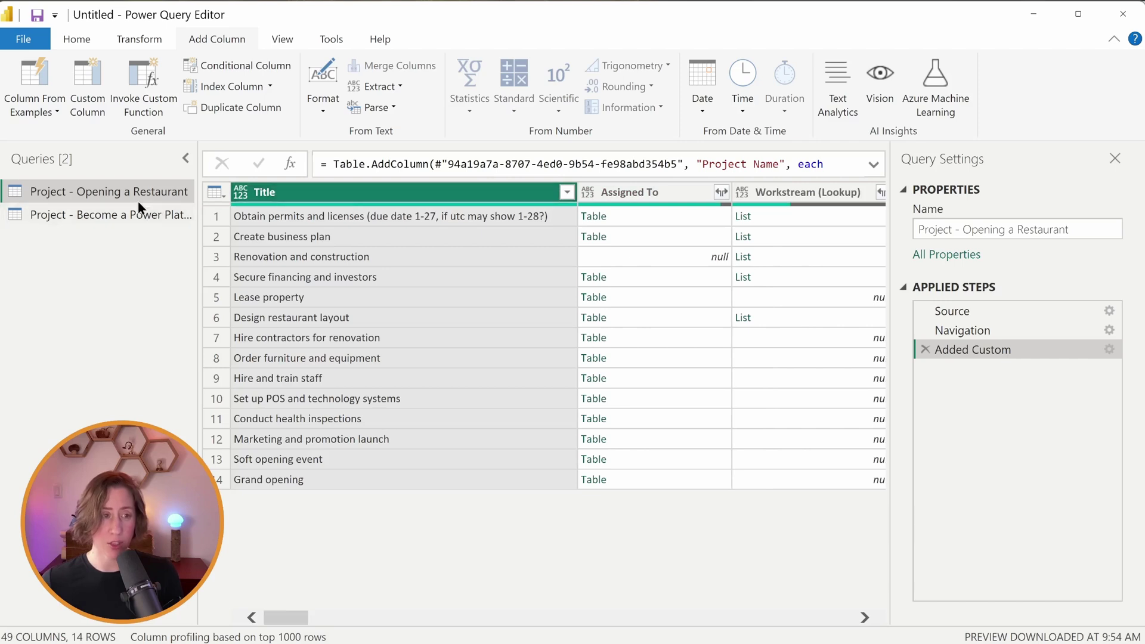
Rename the Title column of the Opening a Restaurant query
double_click(351, 196)
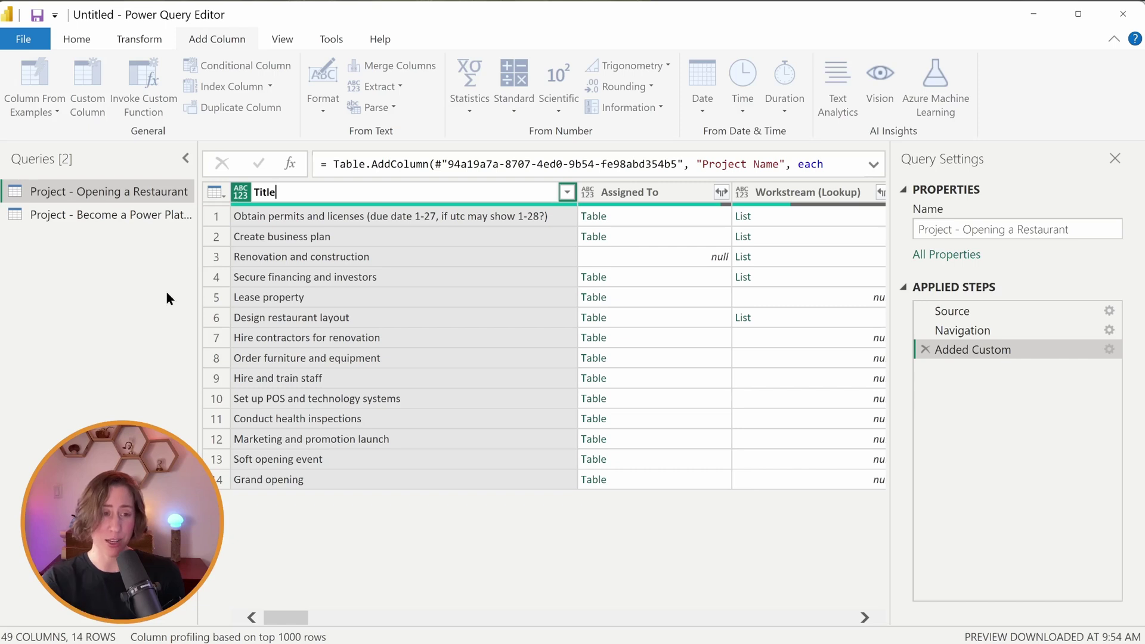
key(Return)
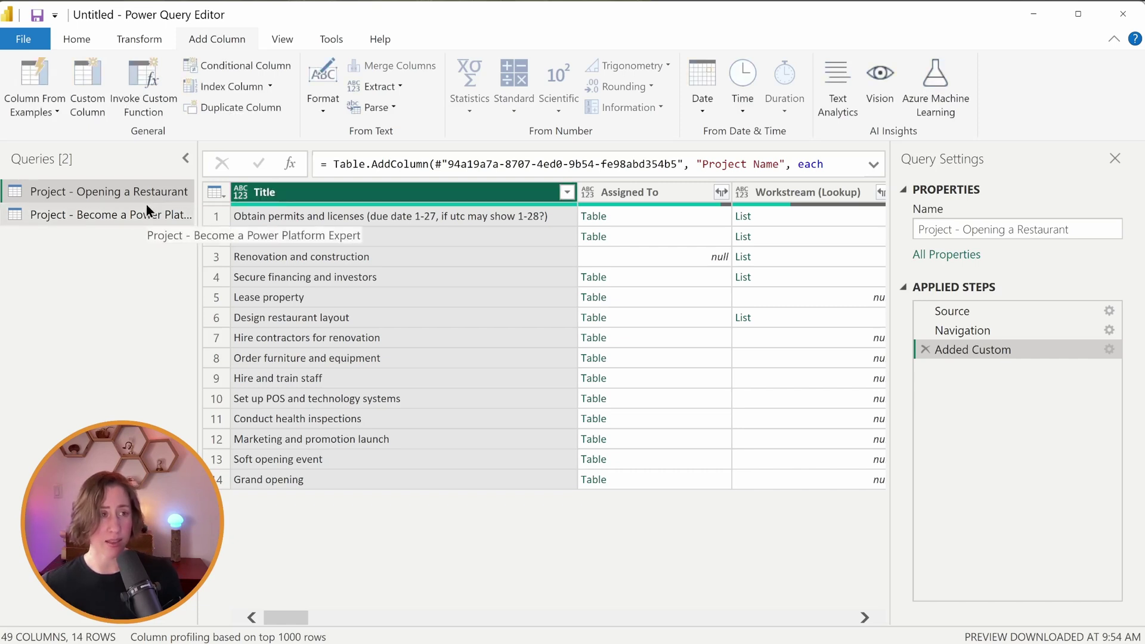
click(76, 41)
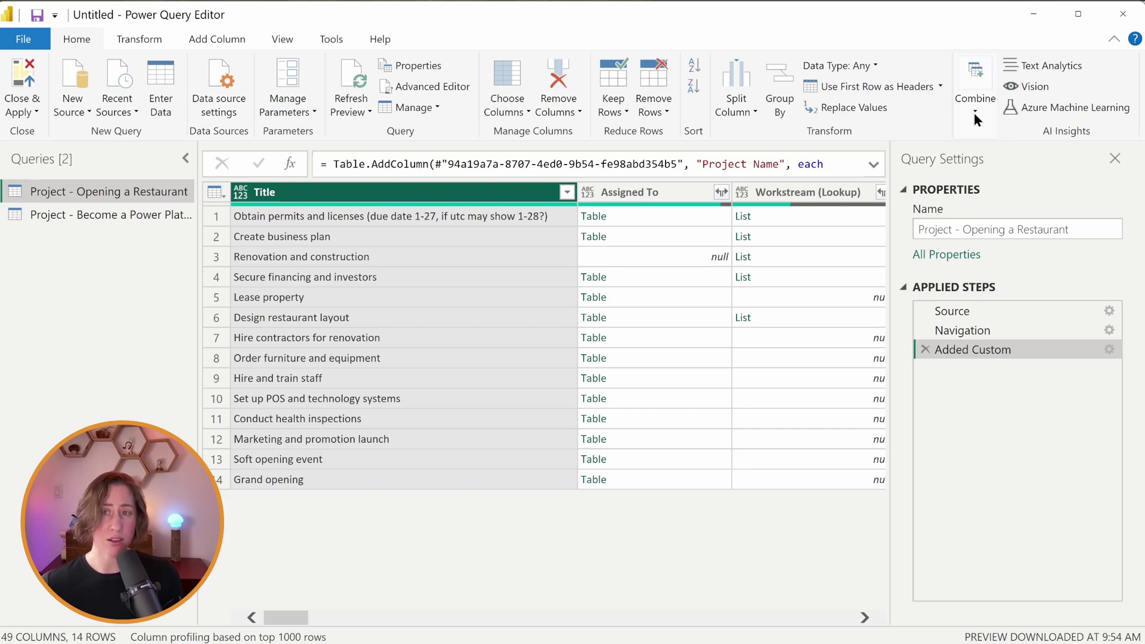
Append Opening a Restaurant and Become a Power Platform Expert as a new query, Append1
click(974, 113)
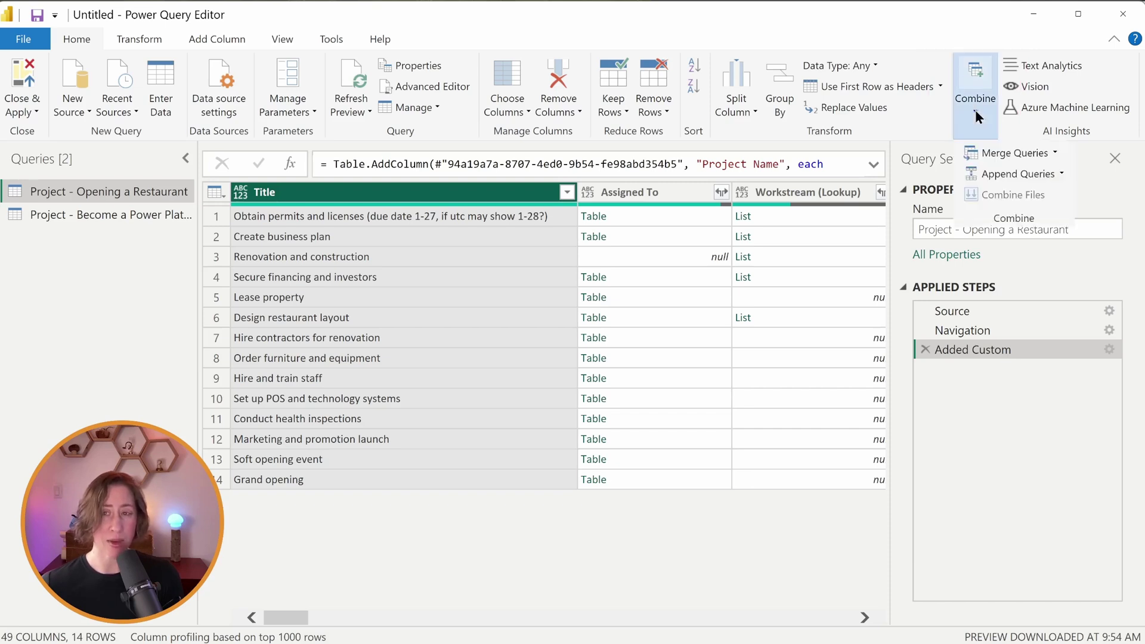
click(1061, 173)
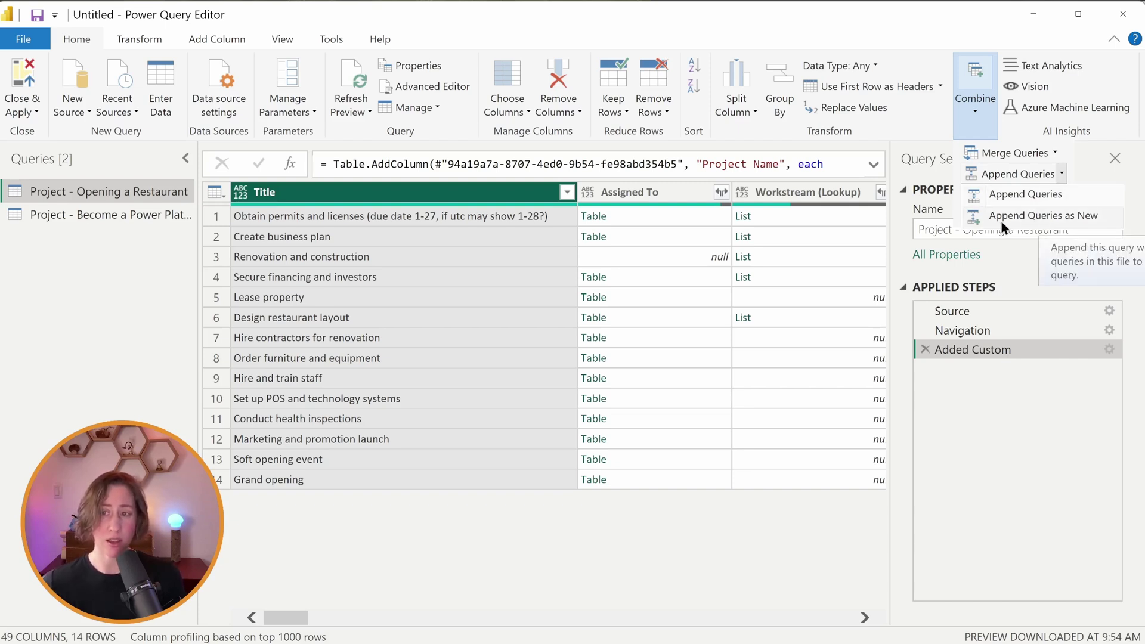
click(1077, 222)
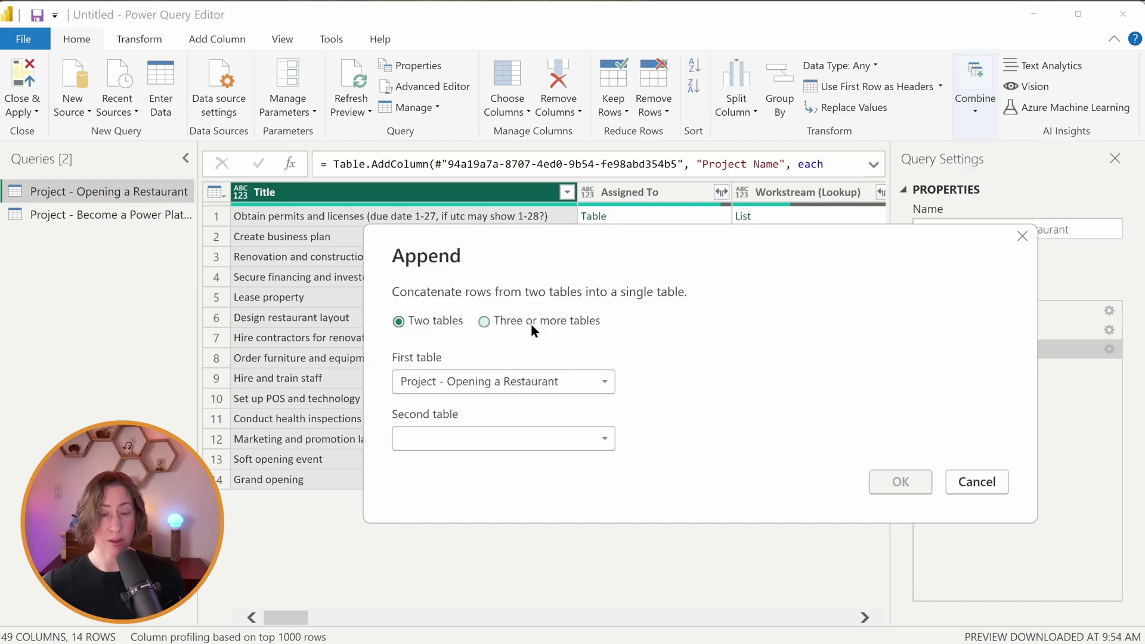
click(440, 446)
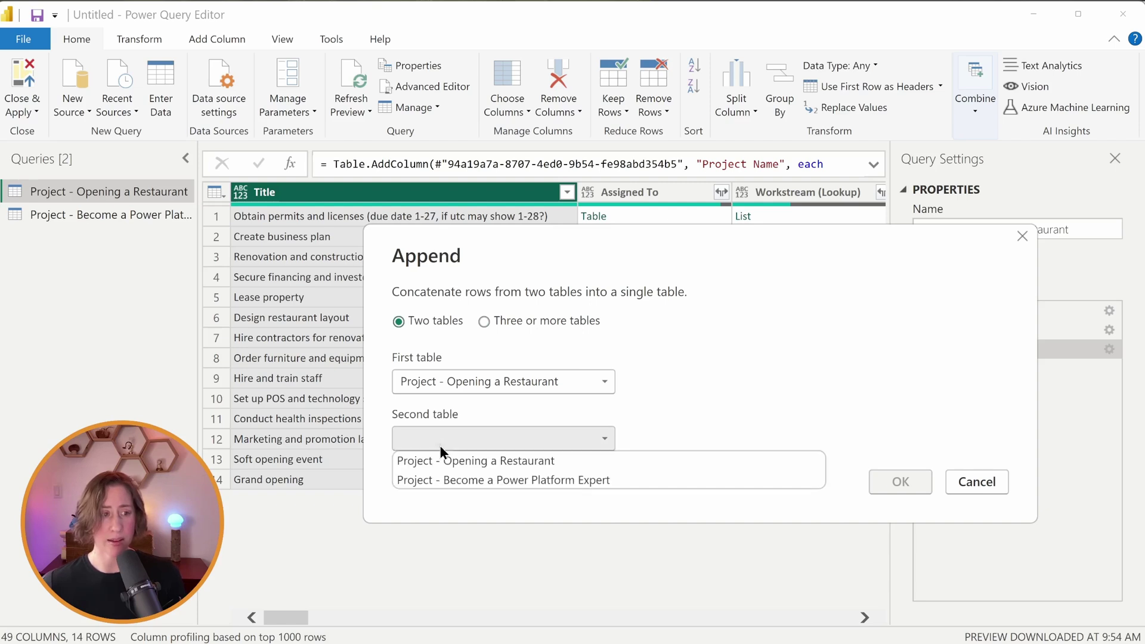
click(443, 477)
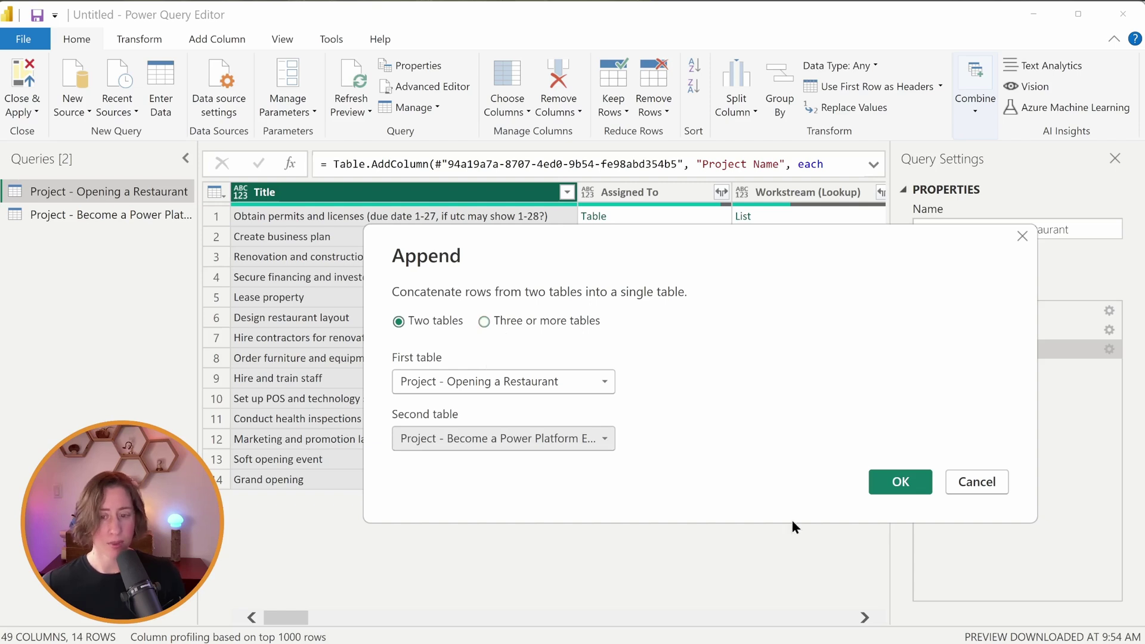
click(900, 484)
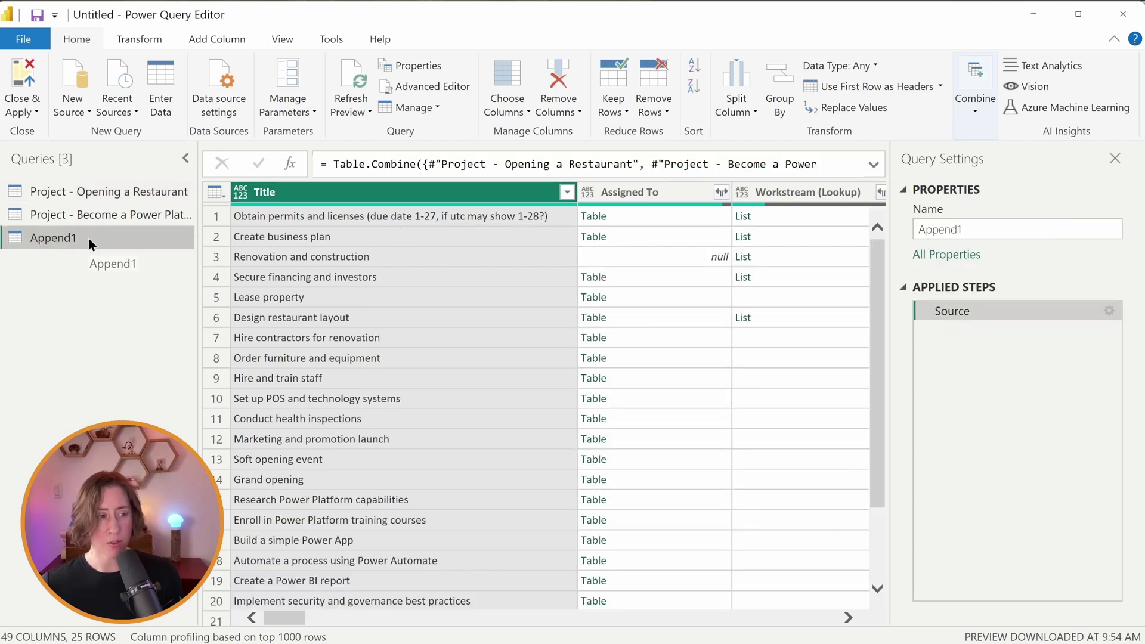
Rename the Append1 query to All Tasks
double_click(88, 239)
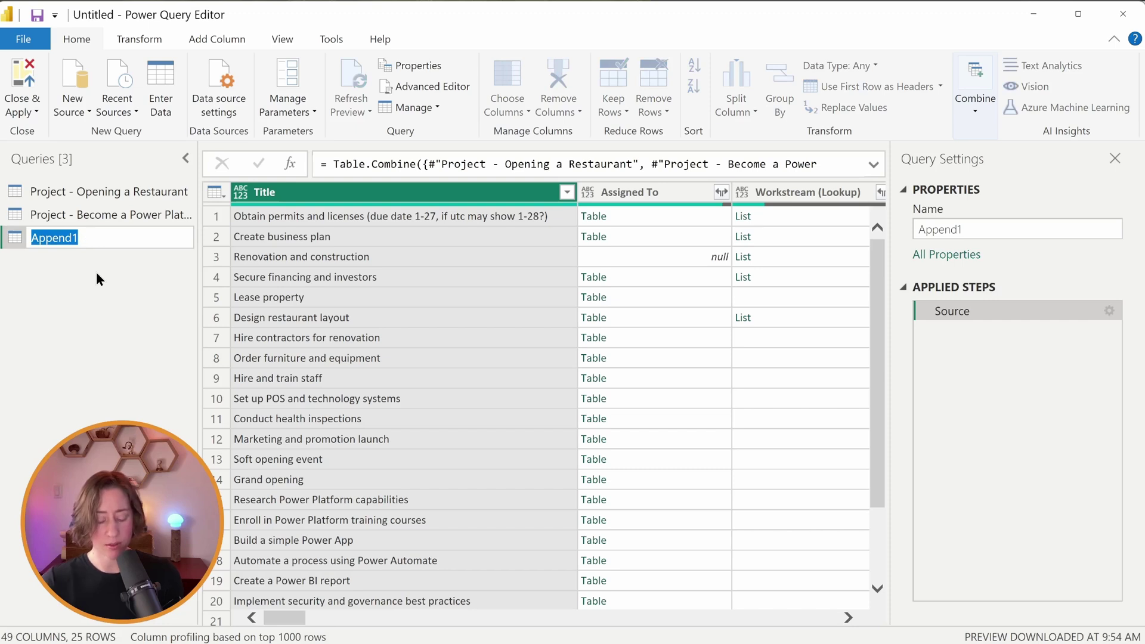
text(A)
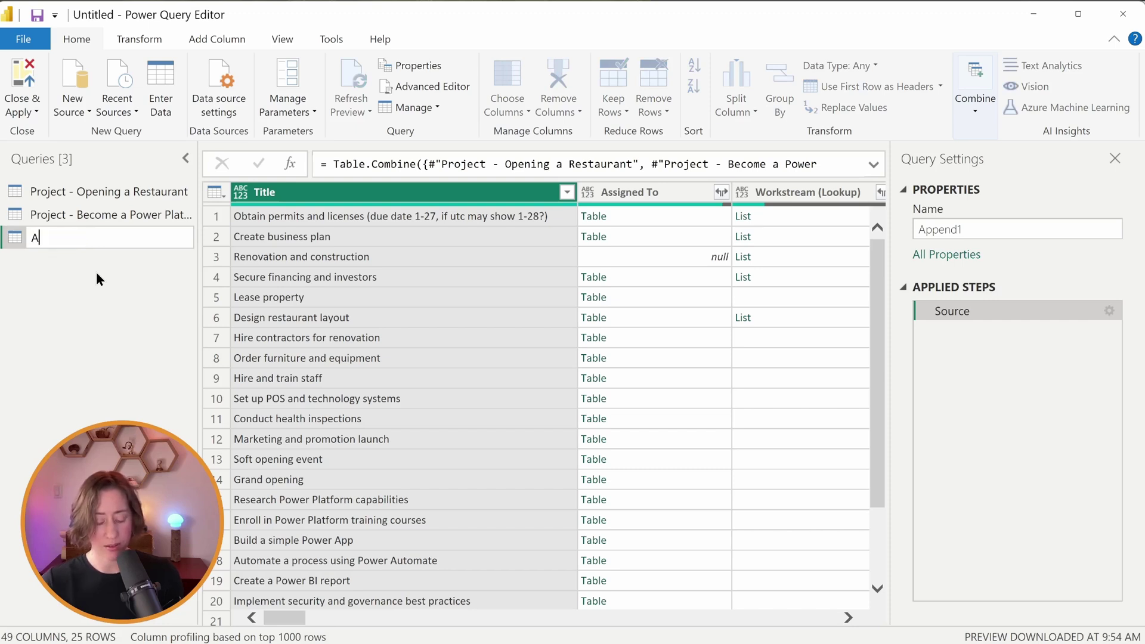
text(ll Tasks)
key(Return)
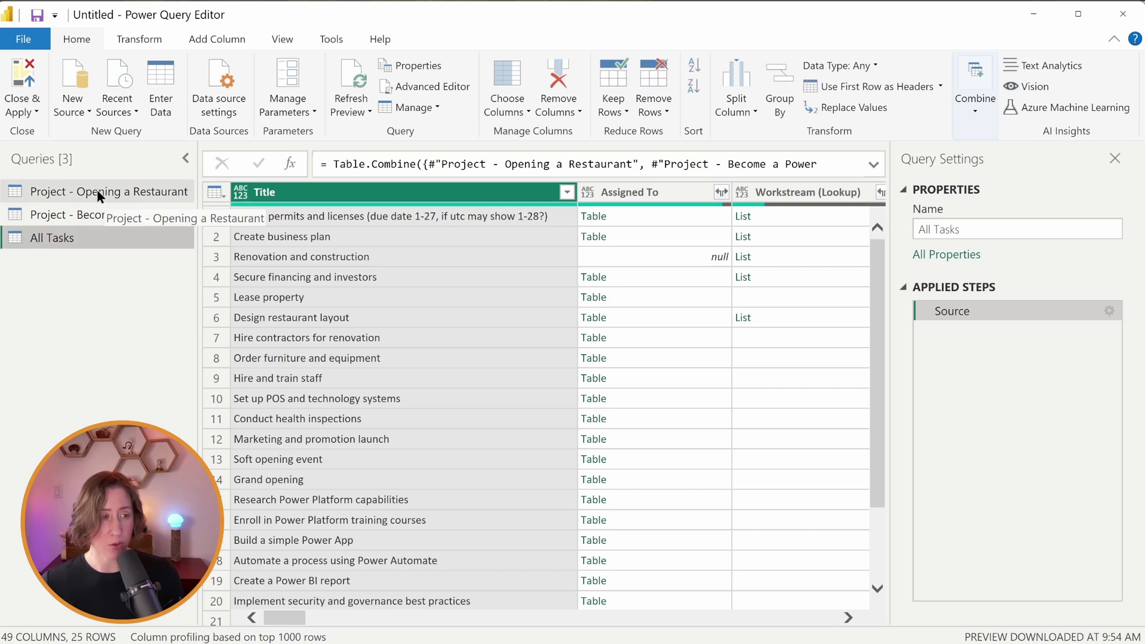
Disable loading for both the Opening a Restaurant and Power Platform Expert queries
right_click(98, 191)
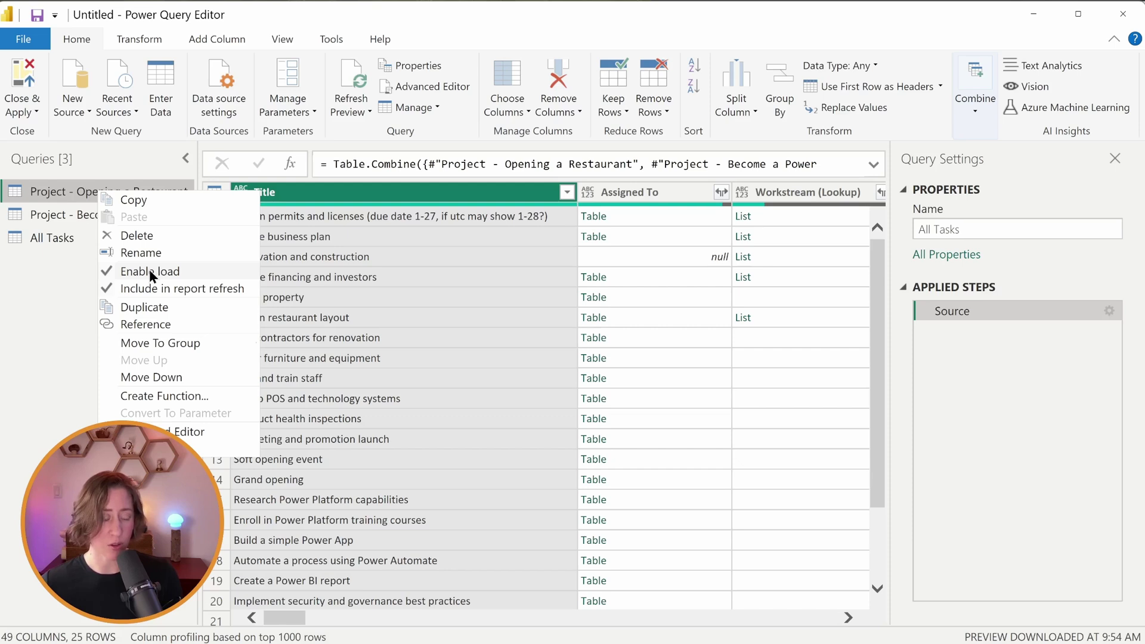
click(150, 270)
right_click(101, 215)
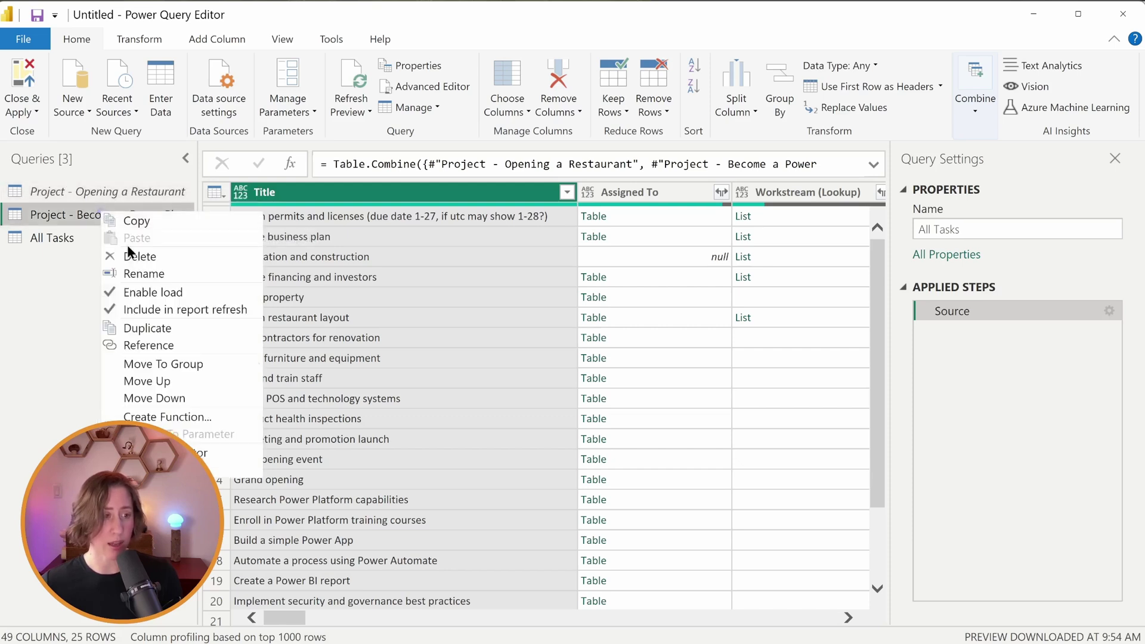
click(140, 291)
Group both project queries under Task Subqueries and start a new group for All Tasks
click(60, 191)
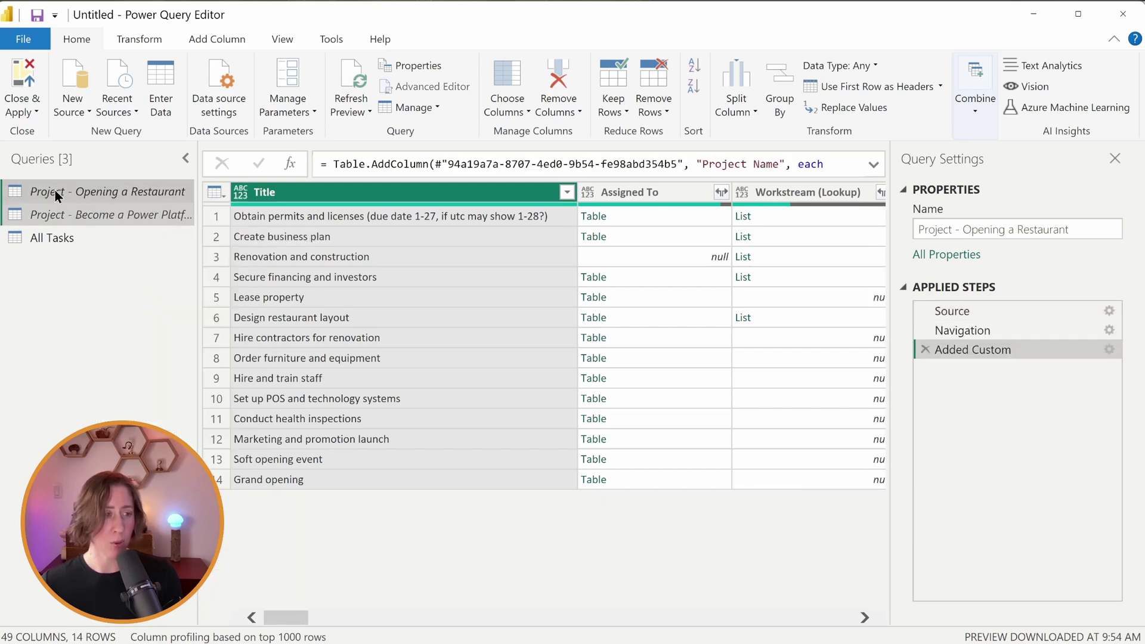
right_click(59, 195)
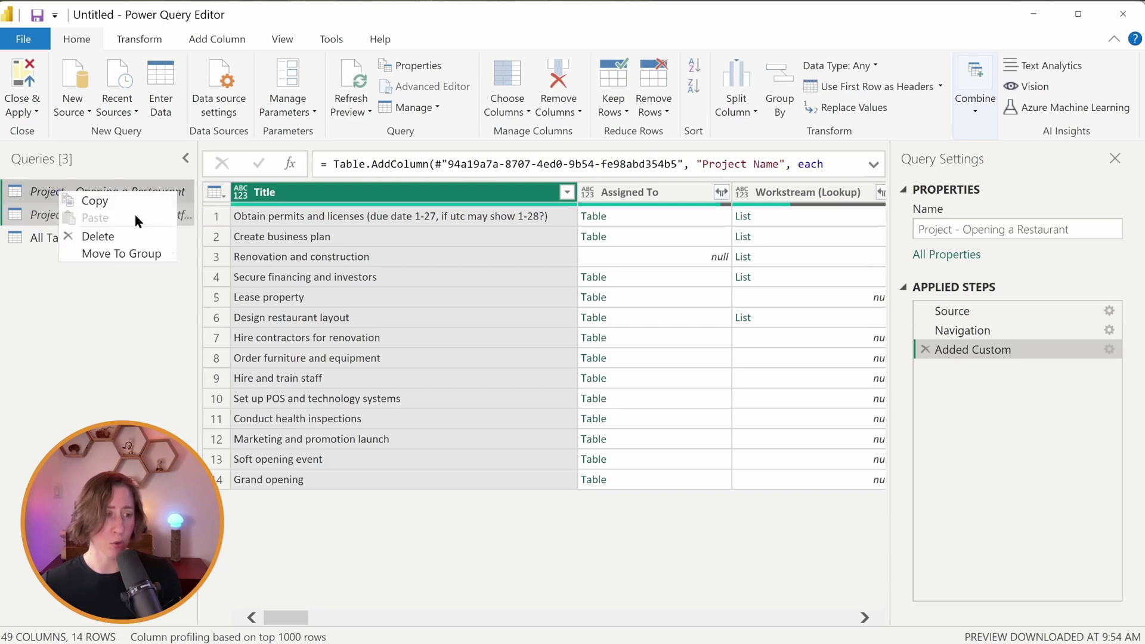
mouse_move(120, 254)
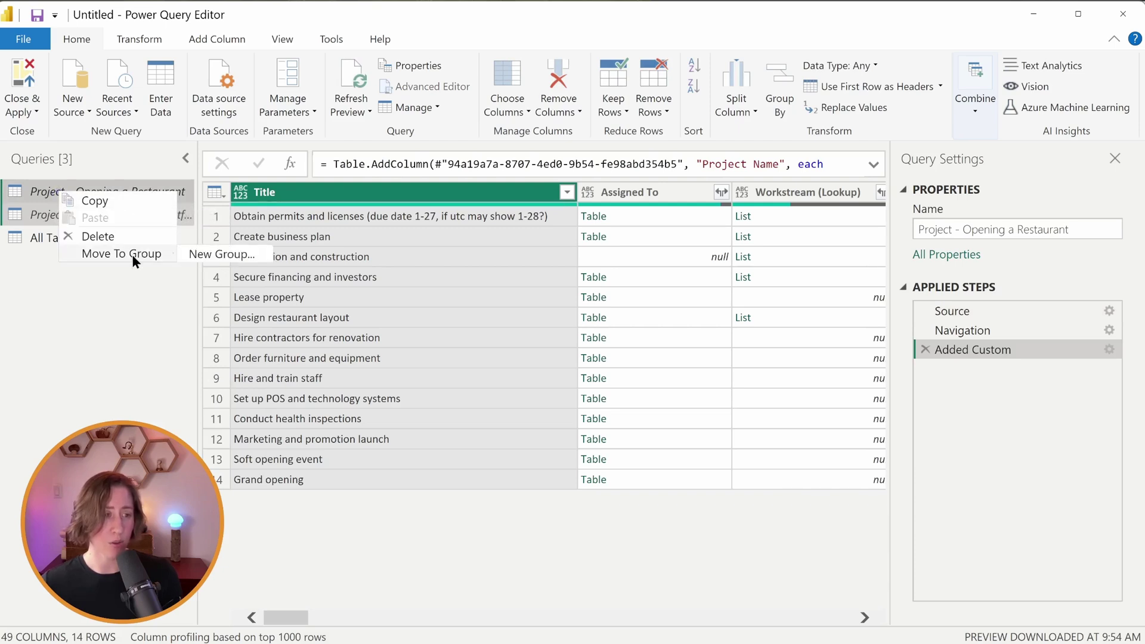
click(222, 256)
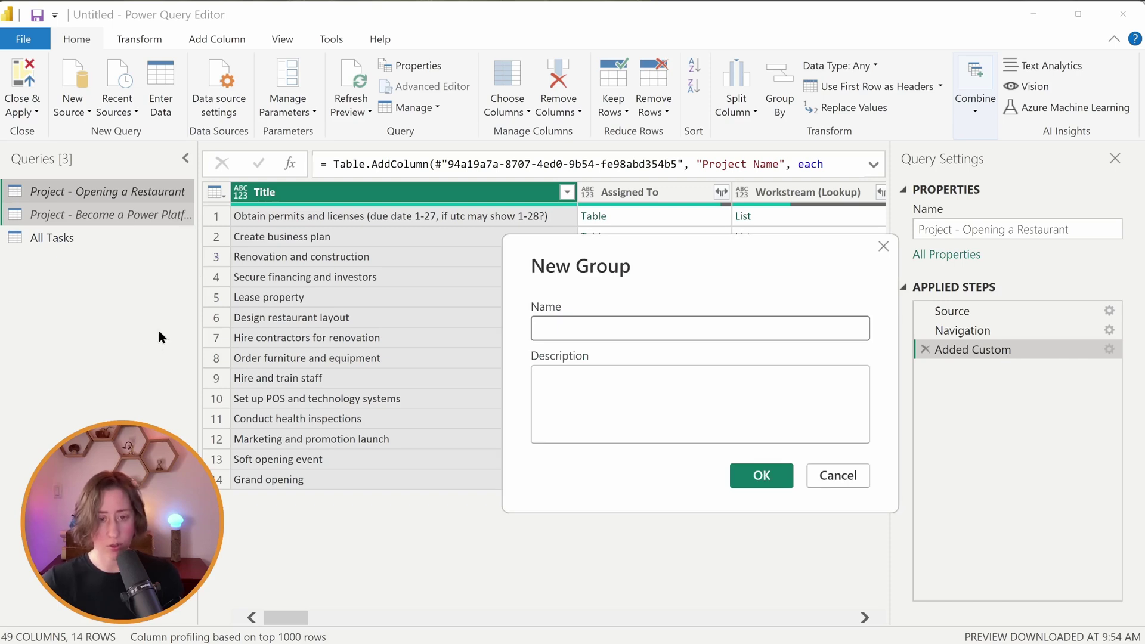
text(Task Subqueries)
key(Return)
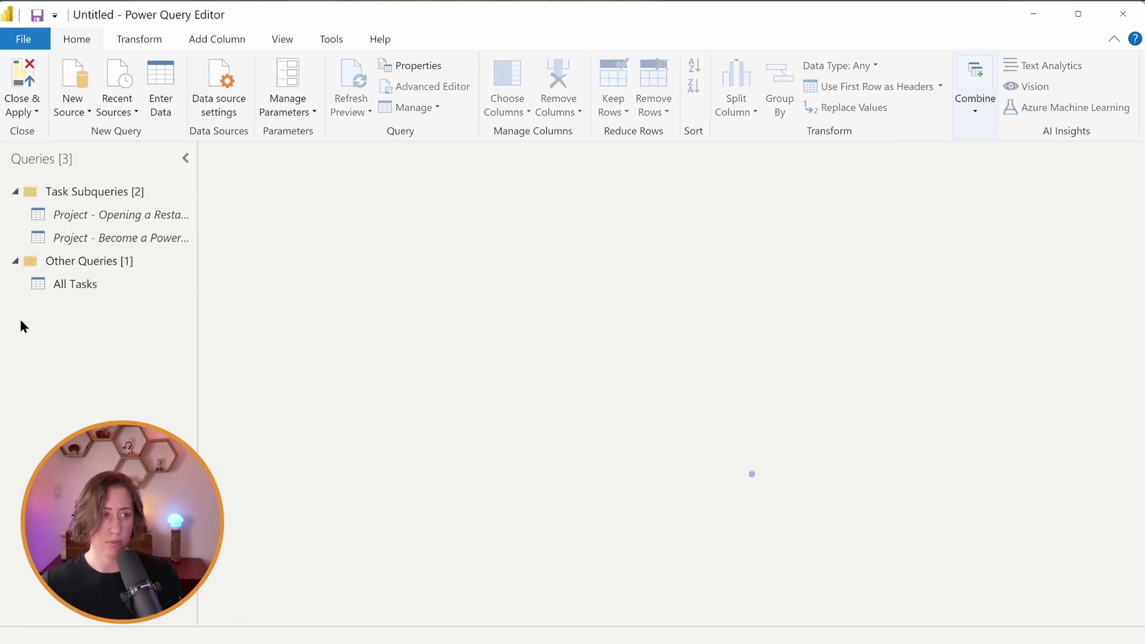
right_click(69, 284)
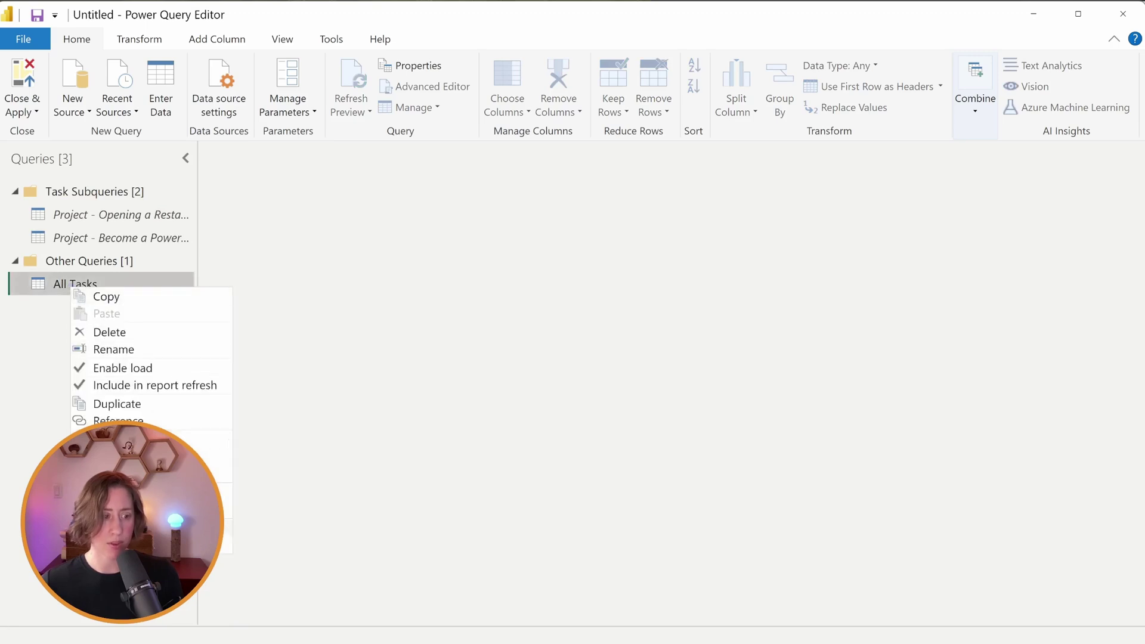
click(278, 463)
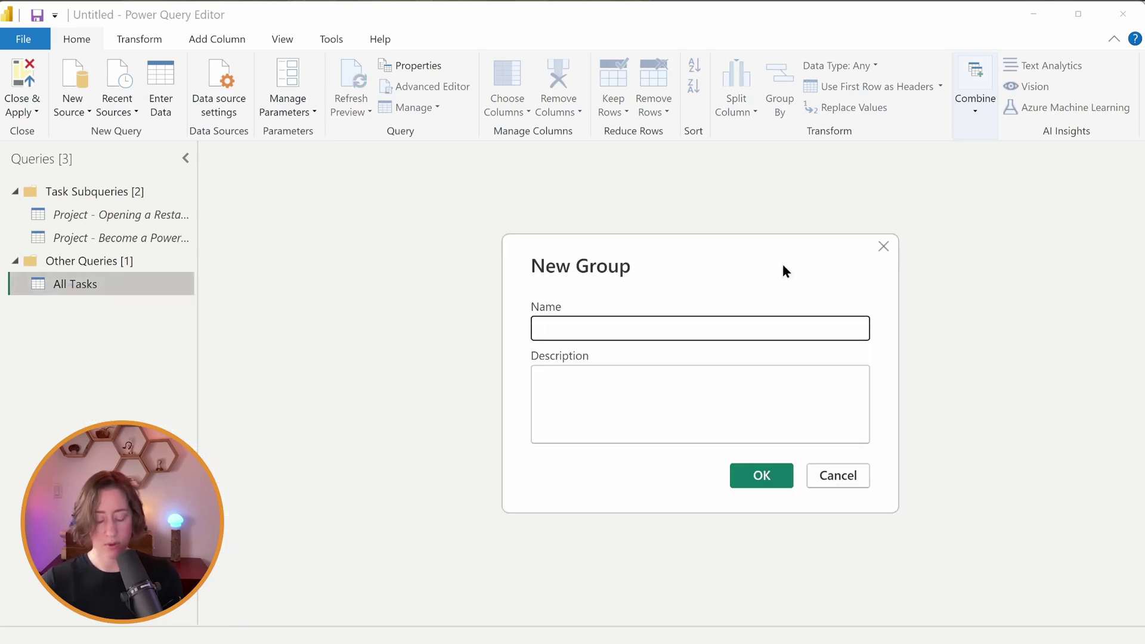
text(Main Query)
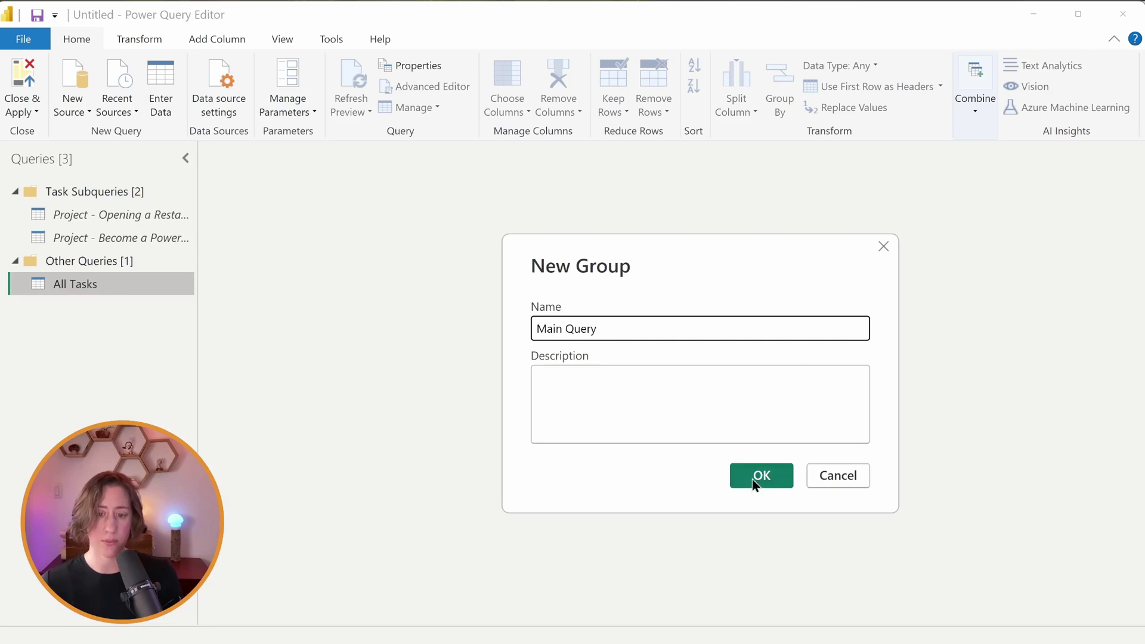
Create the Main Query group containing All Tasks
click(756, 477)
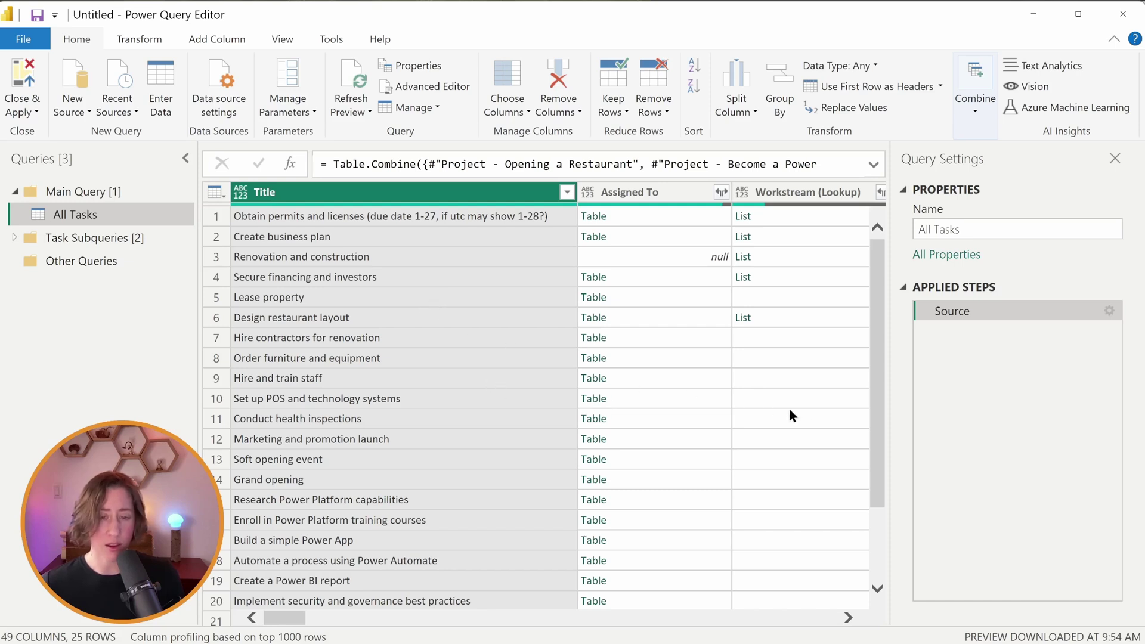
drag(289, 622, 300, 619)
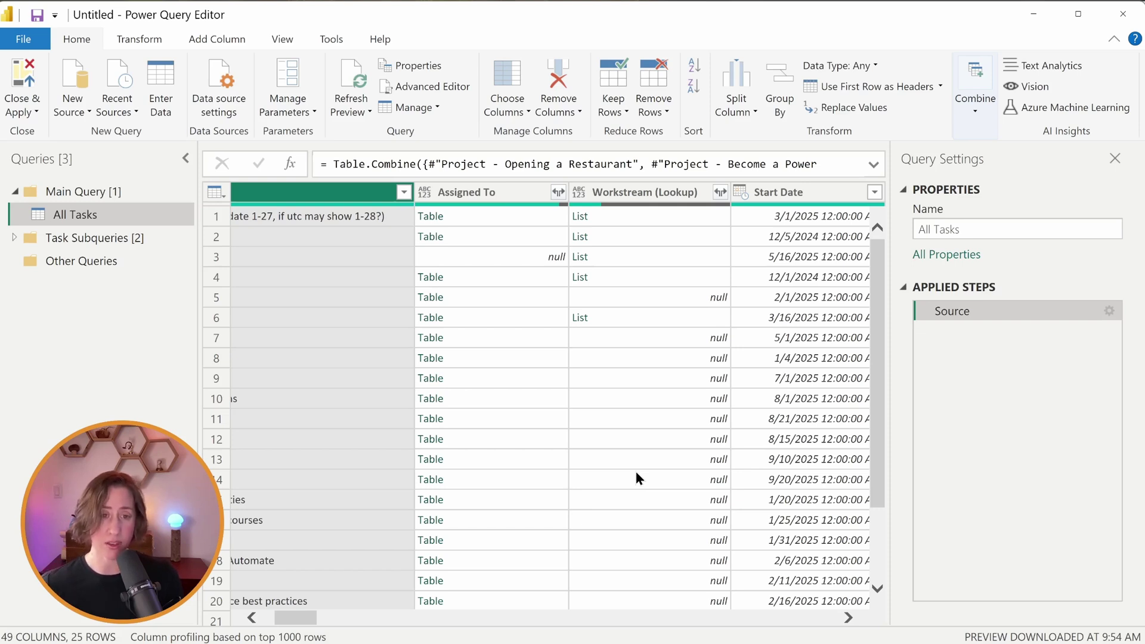
Set the Start Date and Due date columns of All Tasks to the Date type
click(778, 192)
shift+click(771, 192)
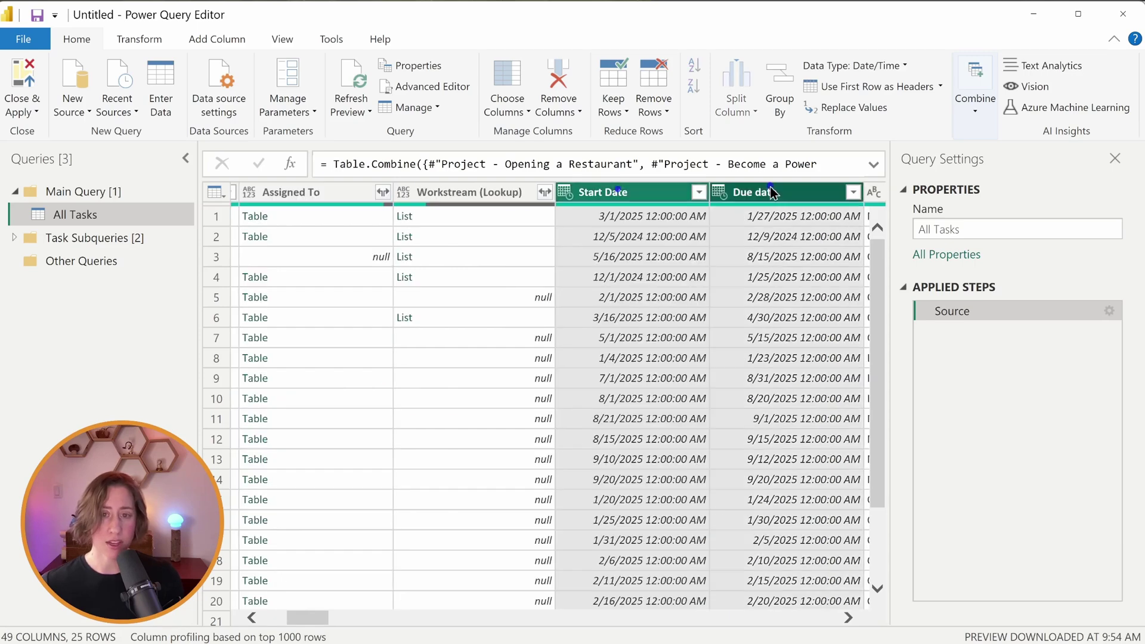
click(904, 64)
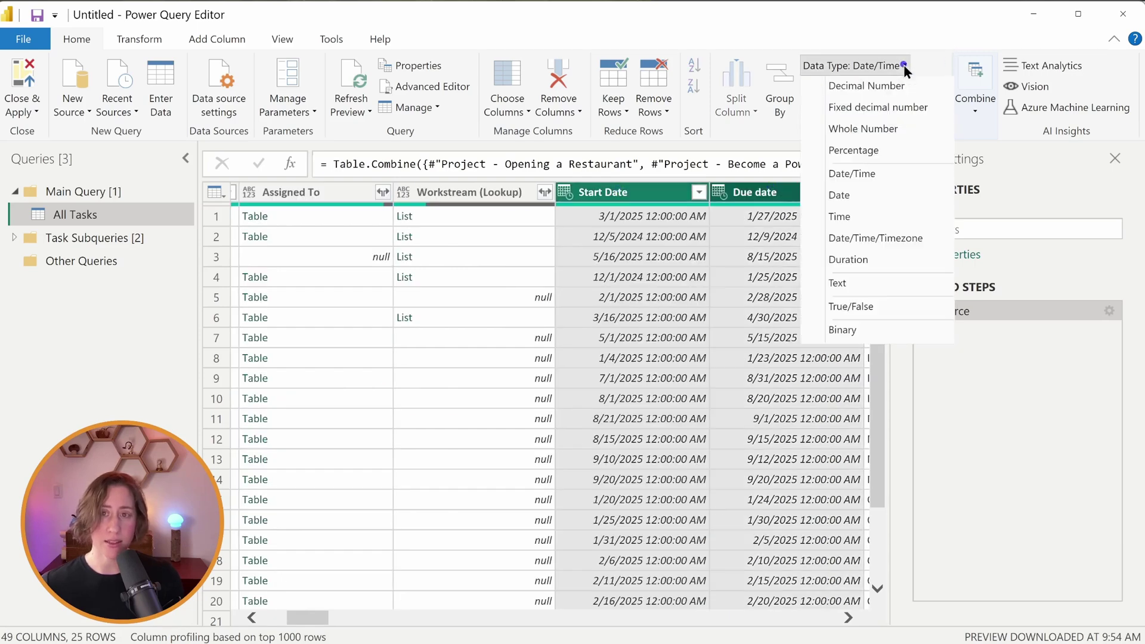
click(859, 197)
scroll(671, 426, right, 15)
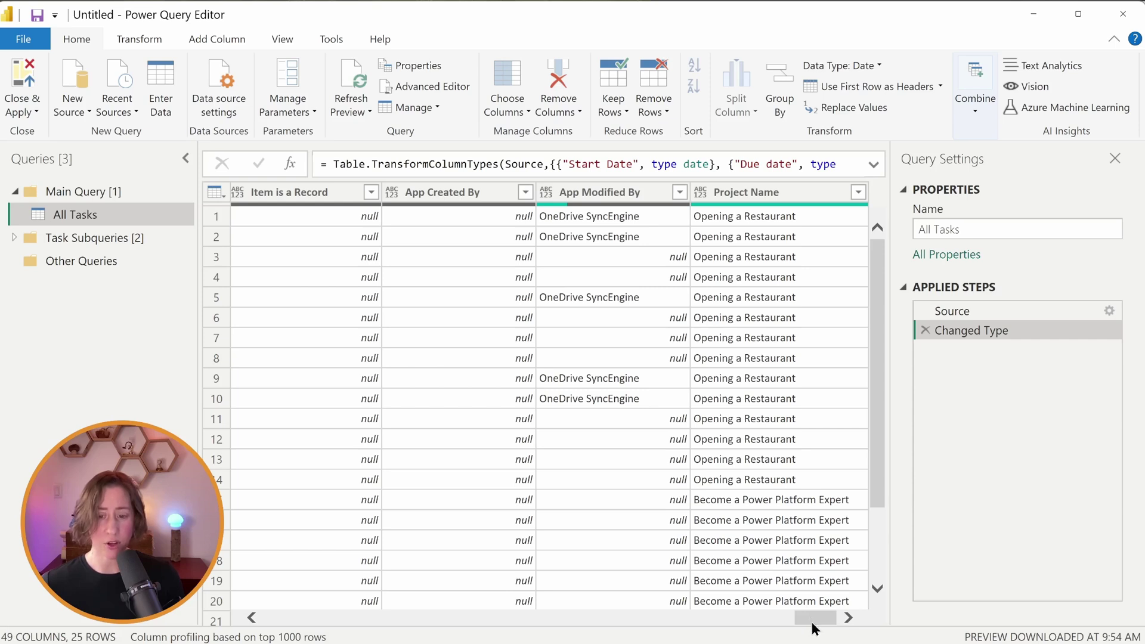
drag(812, 617, 283, 542)
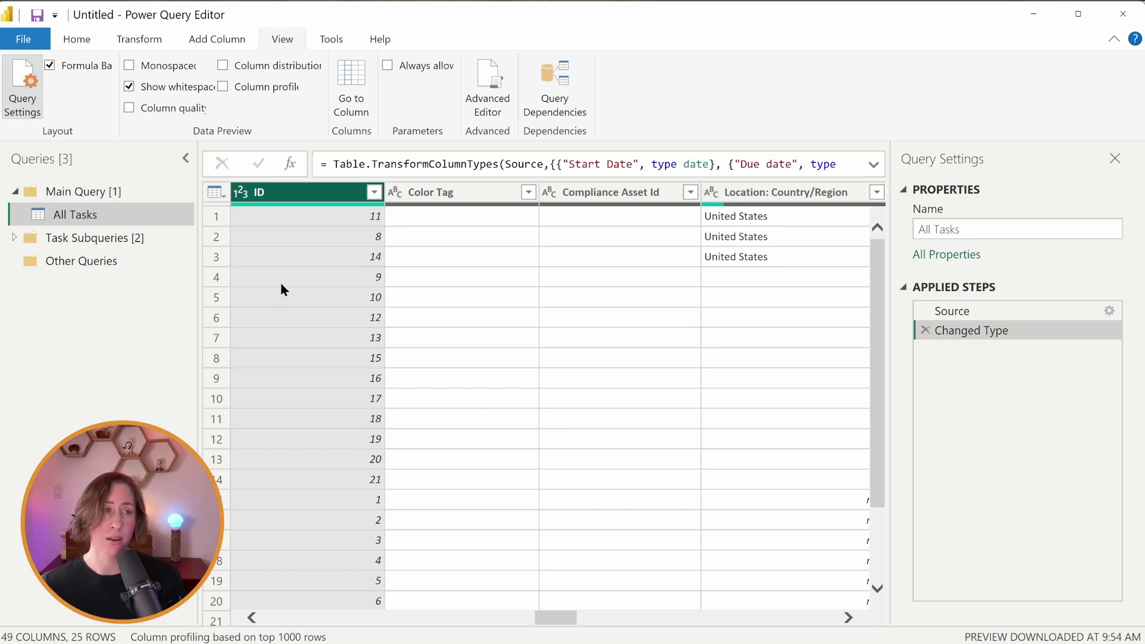
click(235, 37)
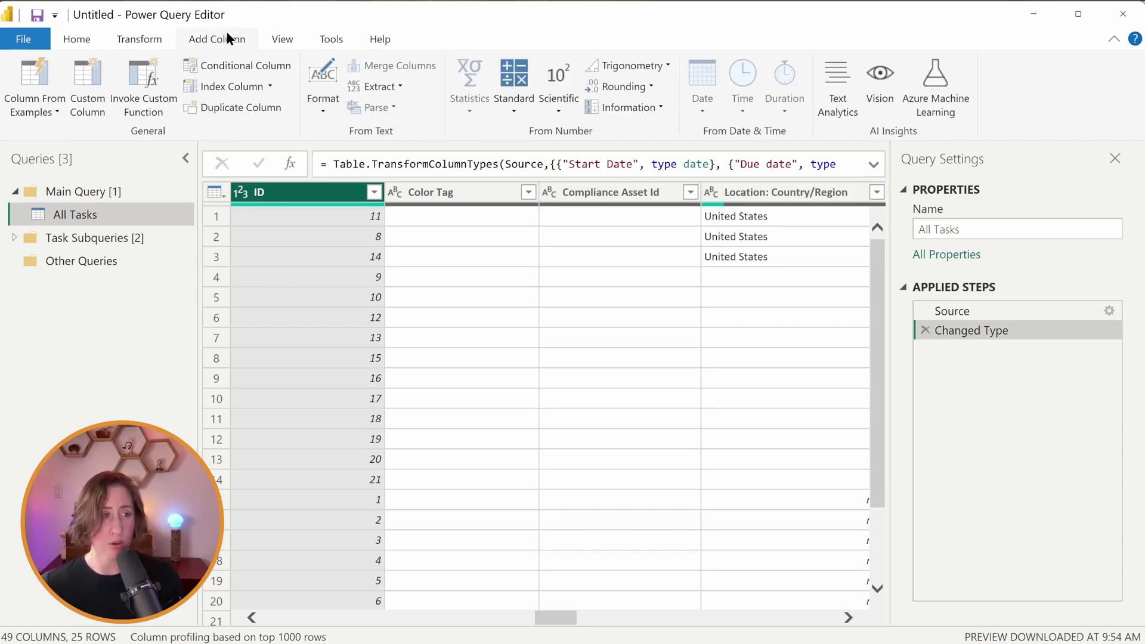
Add a Unique ID custom column: [Project Name] & "-" & Number.ToText([ID])
click(86, 84)
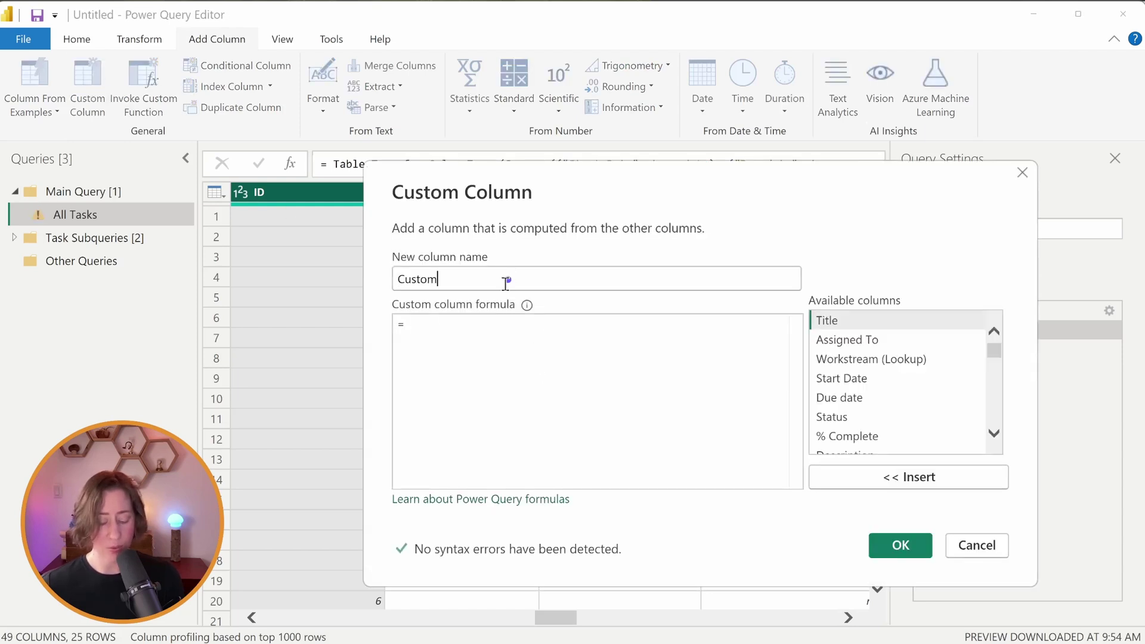
click(506, 283)
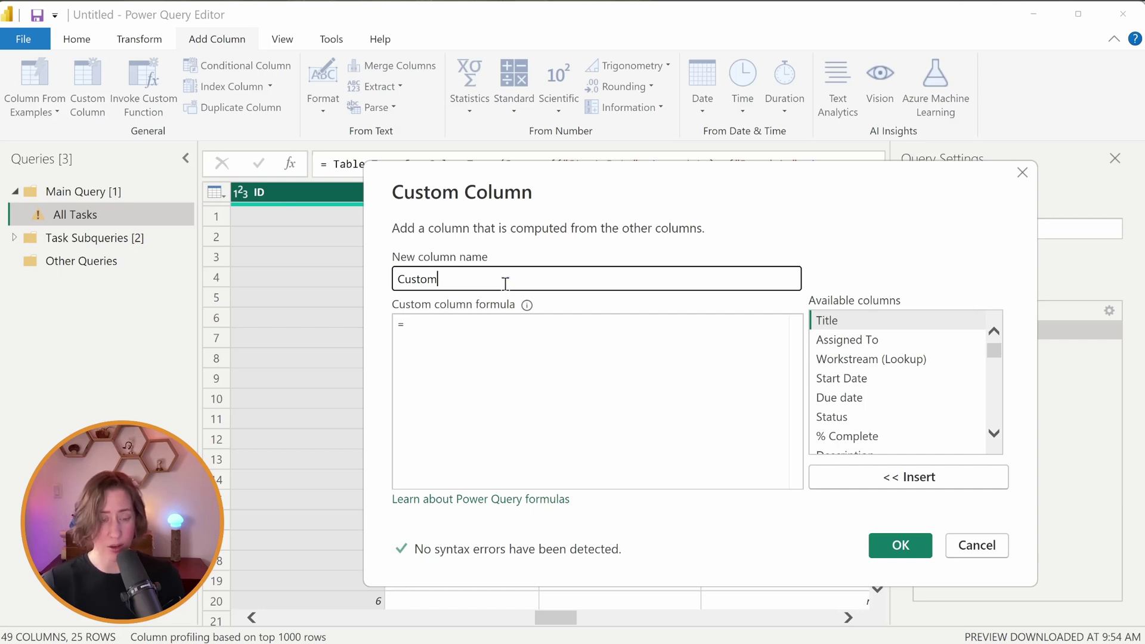
text(Unique ID)
click(514, 353)
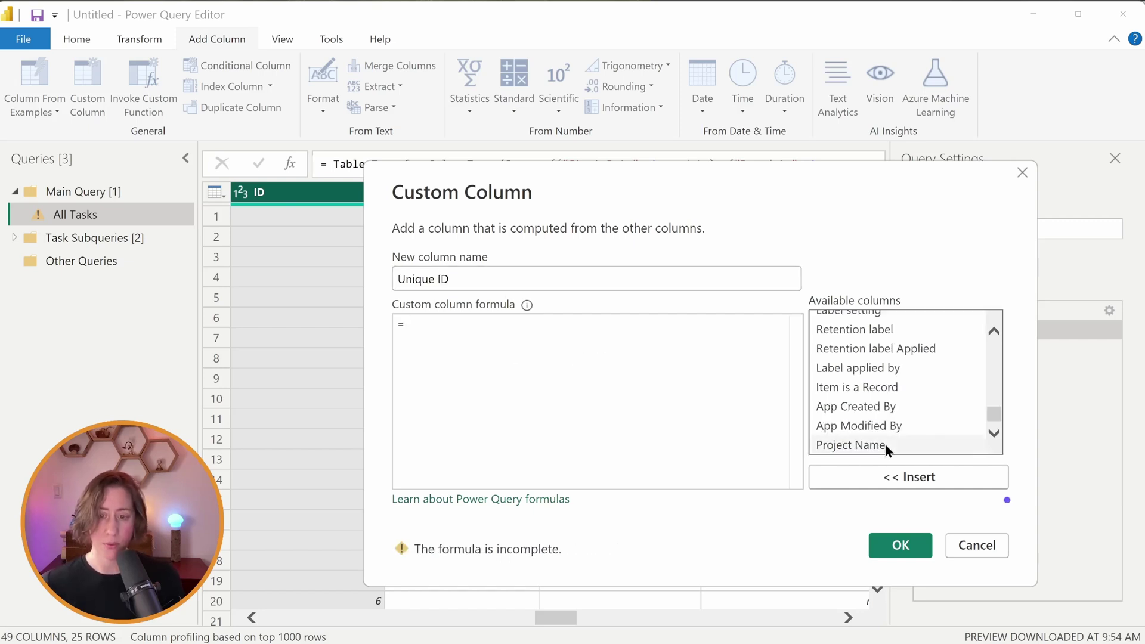
scroll(885, 445, down, 10)
double_click(883, 445)
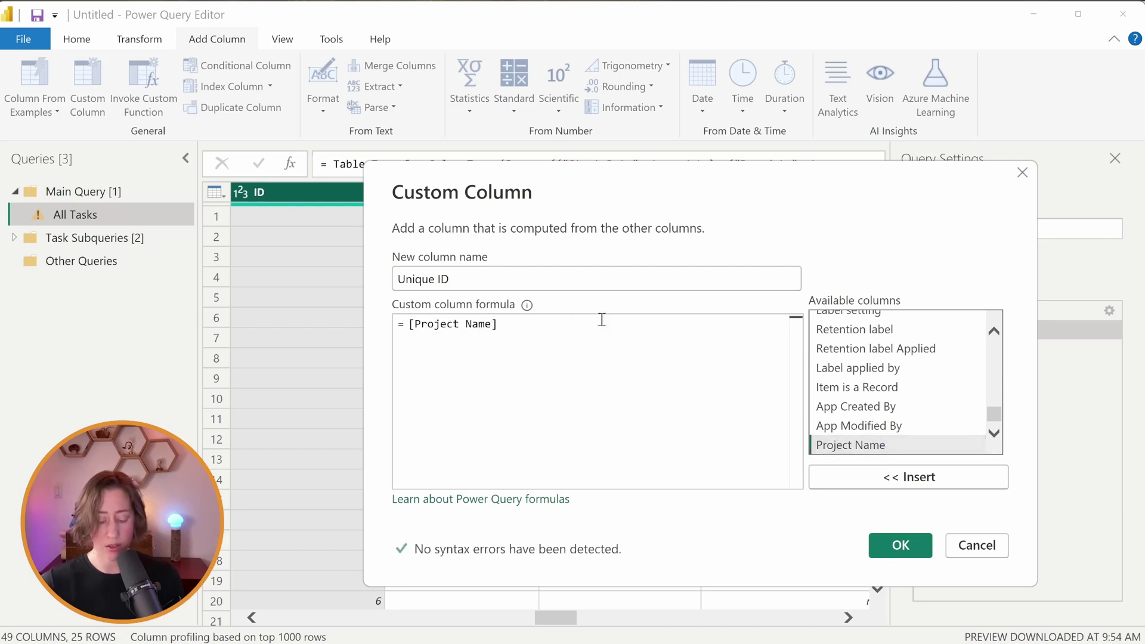
text( &)
drag(994, 414, 995, 374)
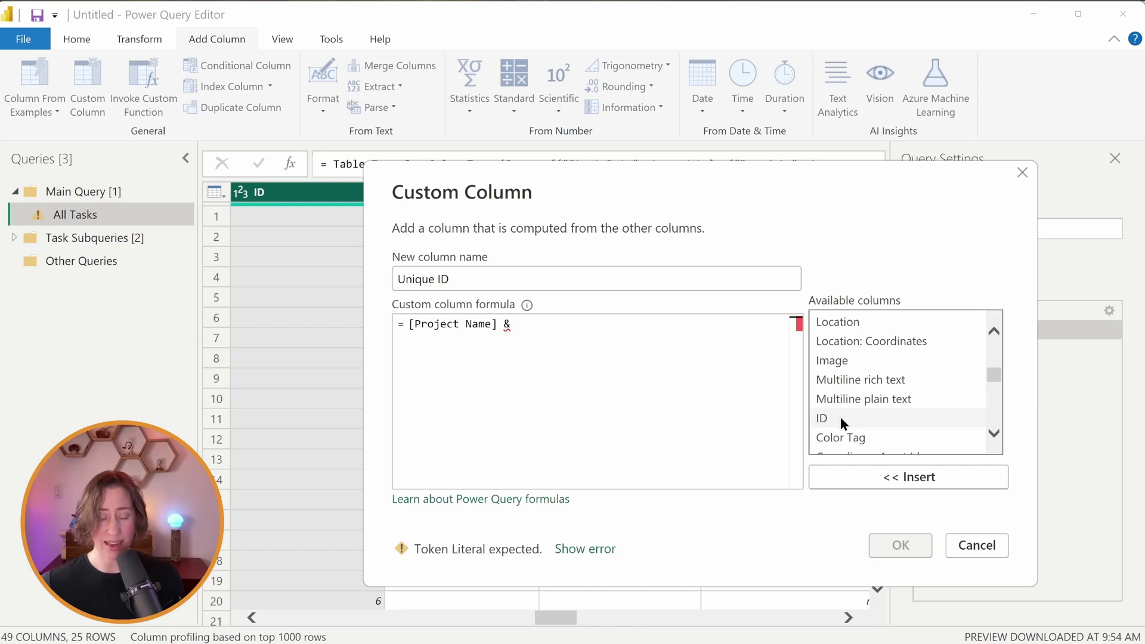
click(634, 332)
text(Num)
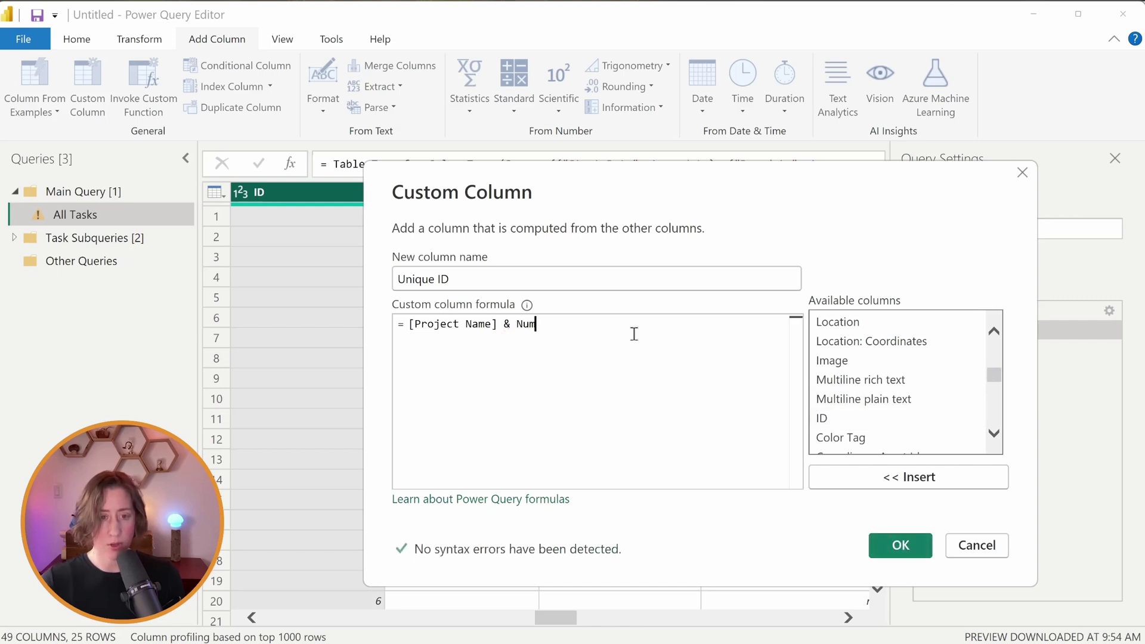
text(ber.ToText()
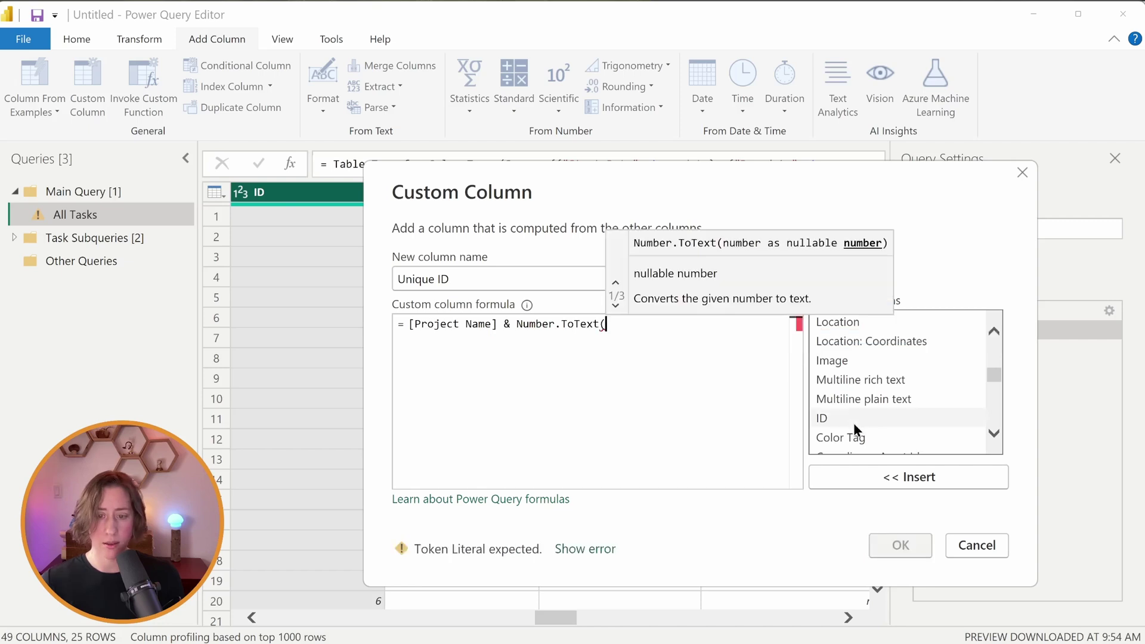
double_click(854, 418)
text())
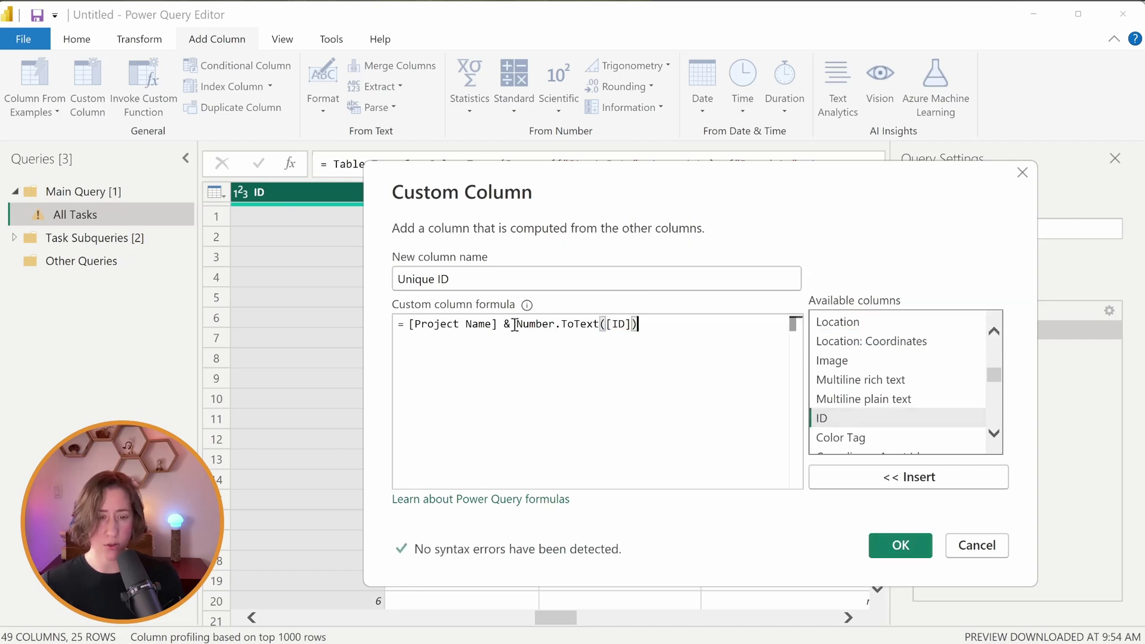
click(514, 325)
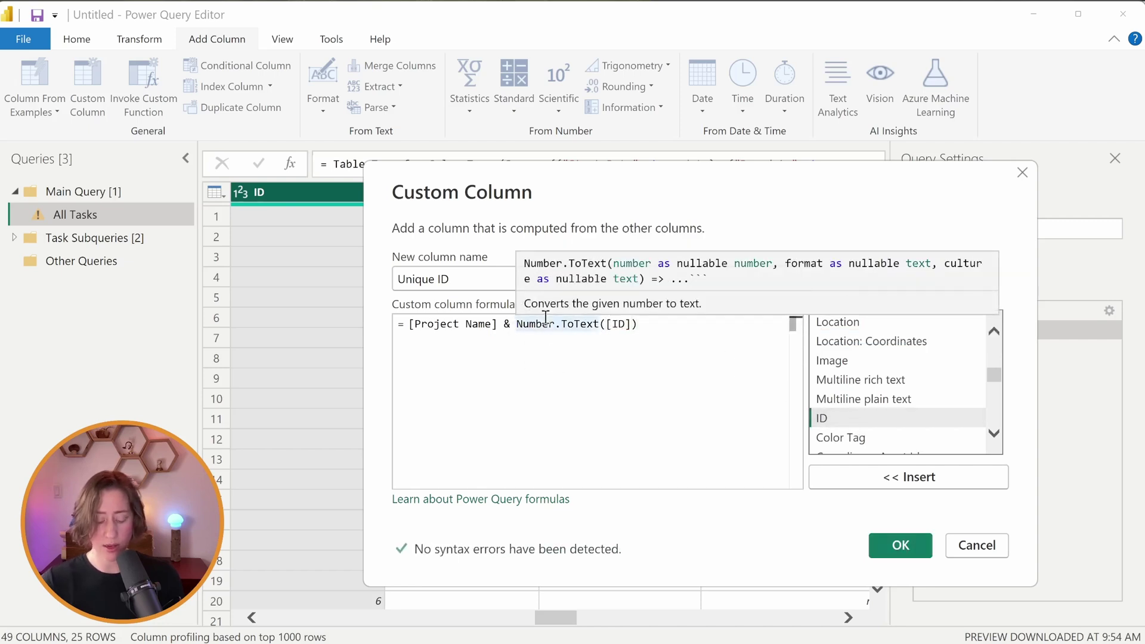
text("-" &)
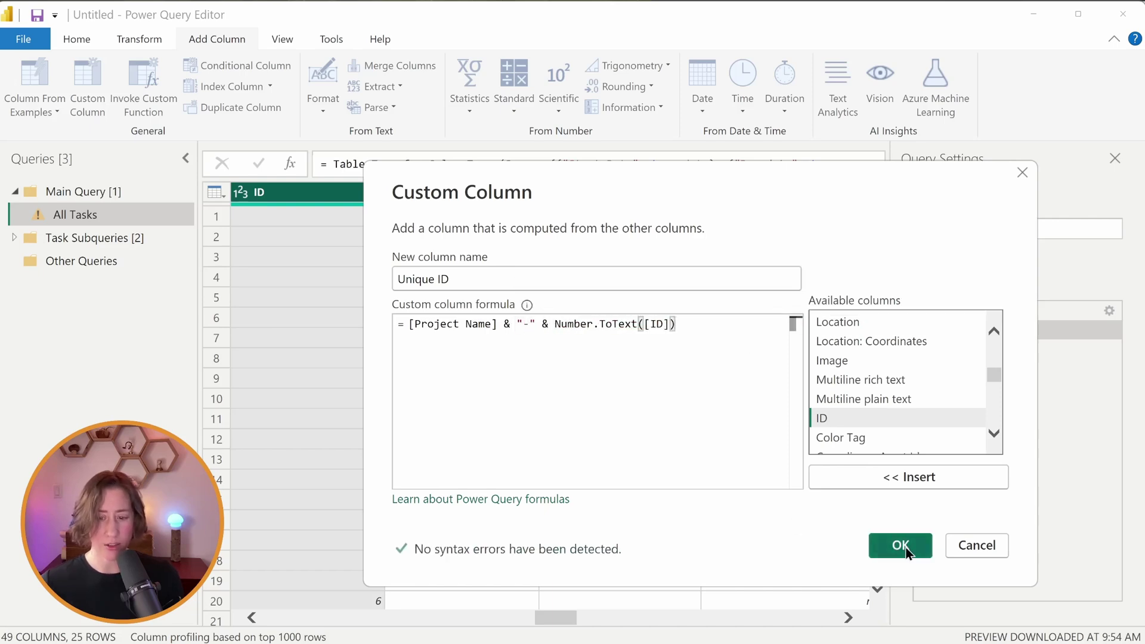
click(896, 546)
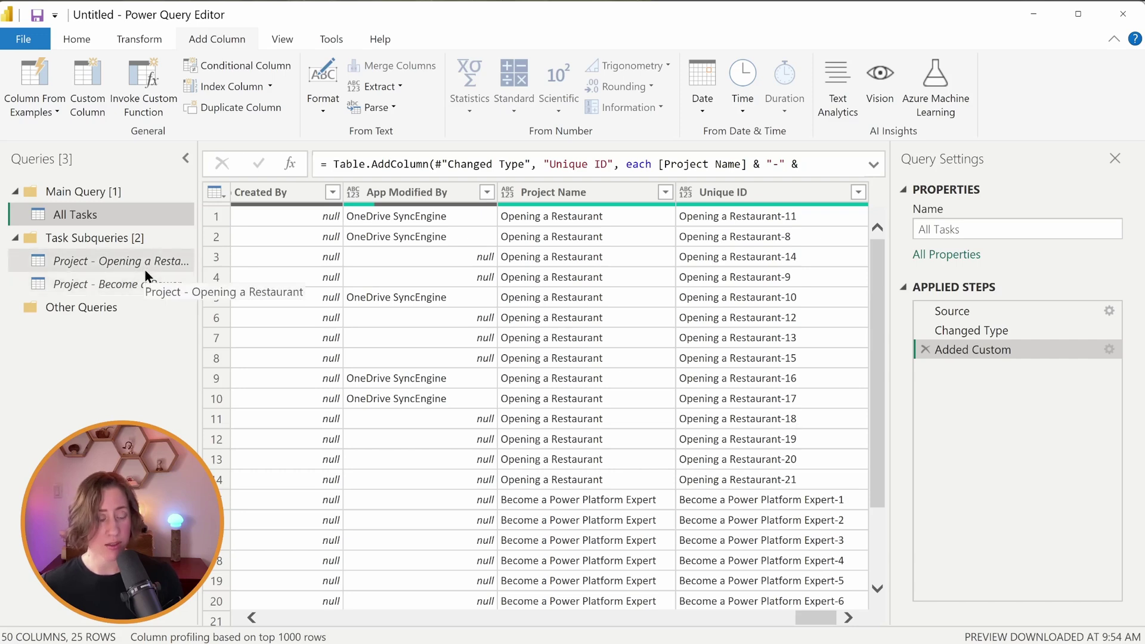
Import the Project - Migration list from the recent SharePoint site into Task Subqueries
click(111, 237)
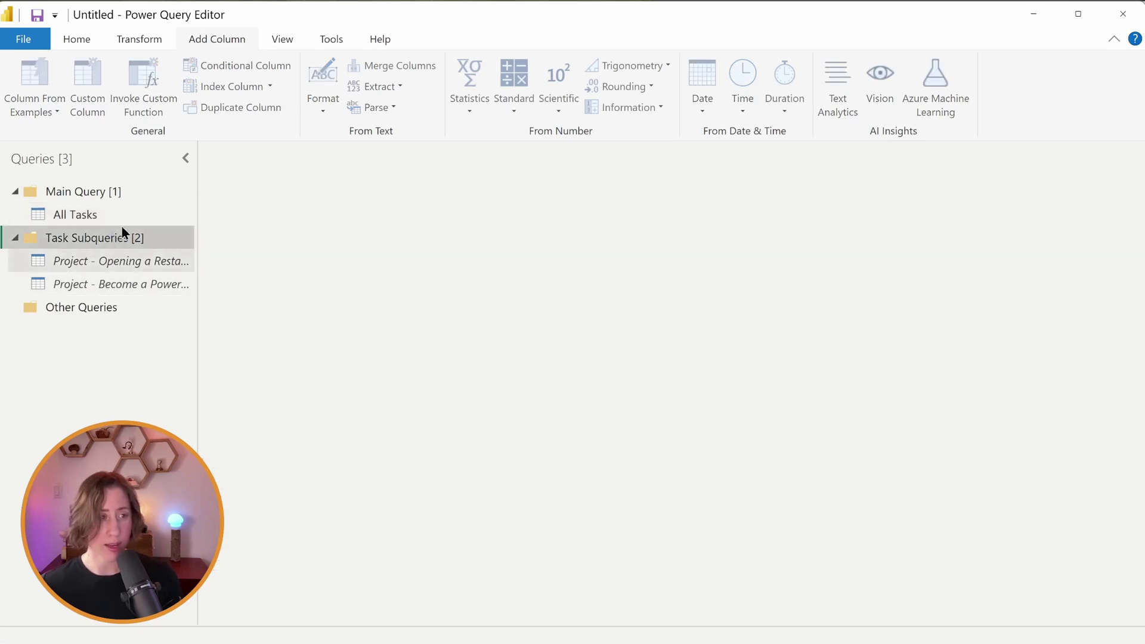
click(77, 39)
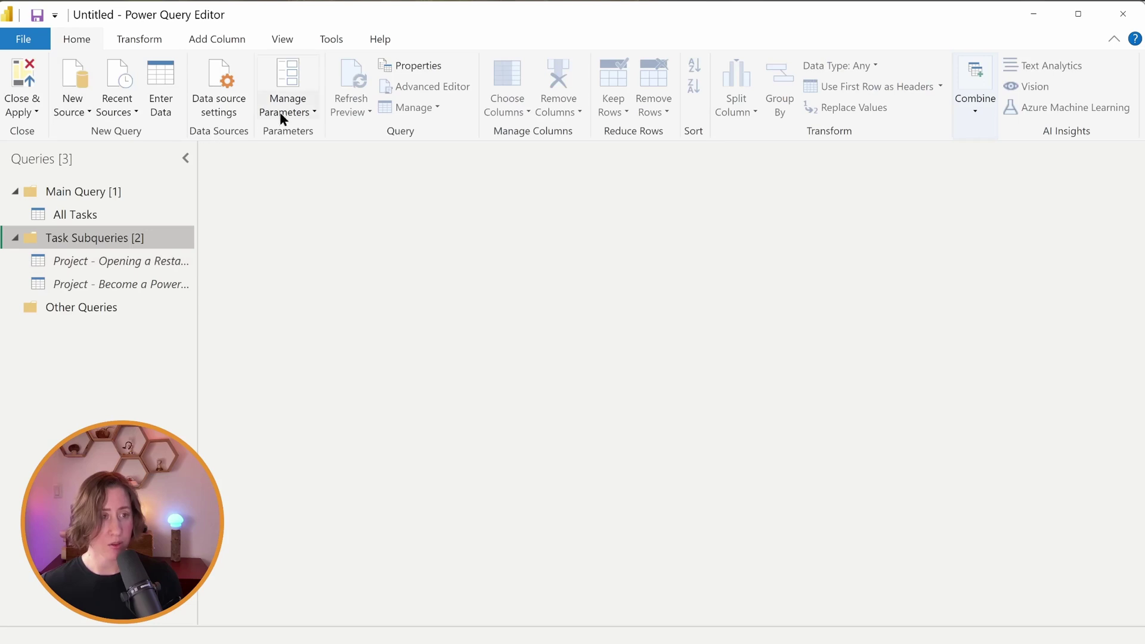
click(112, 109)
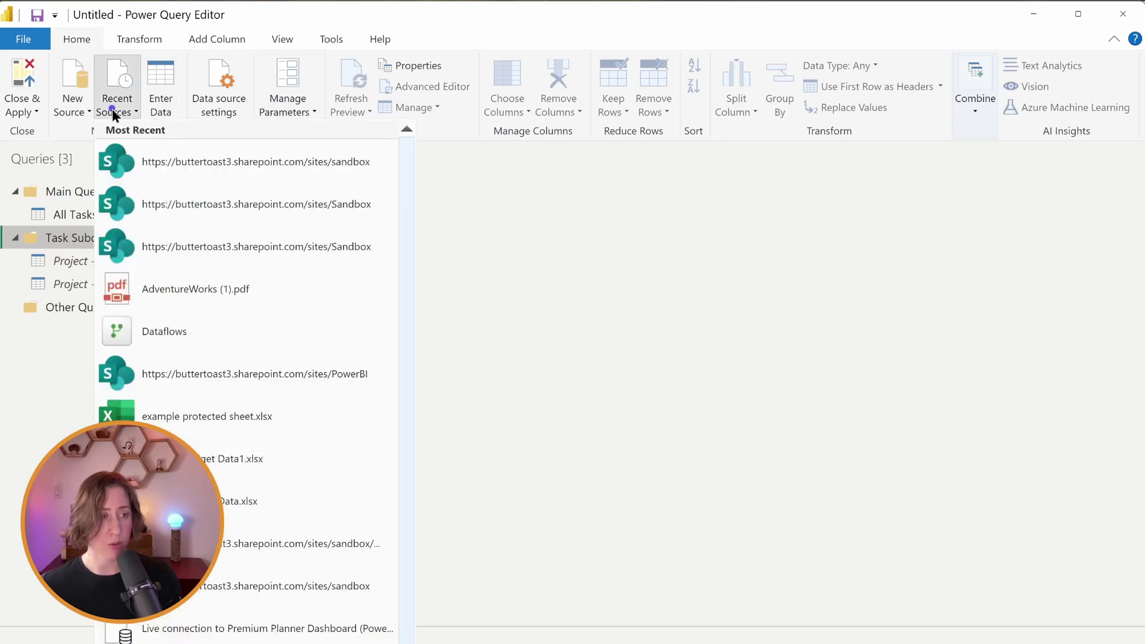
click(288, 164)
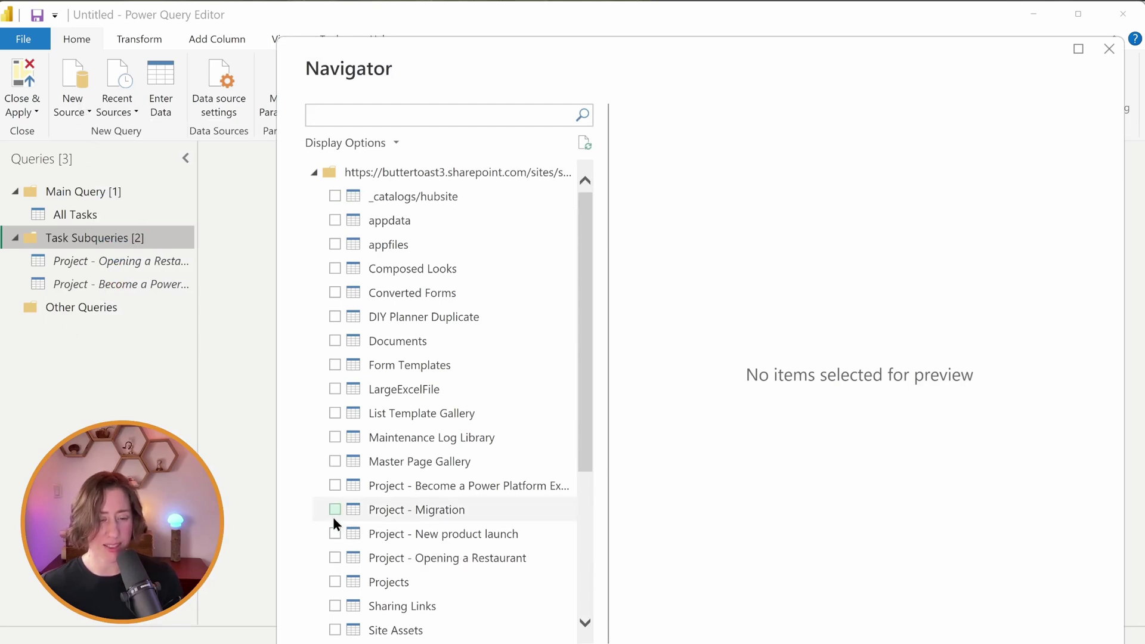
drag(330, 514, 328, 550)
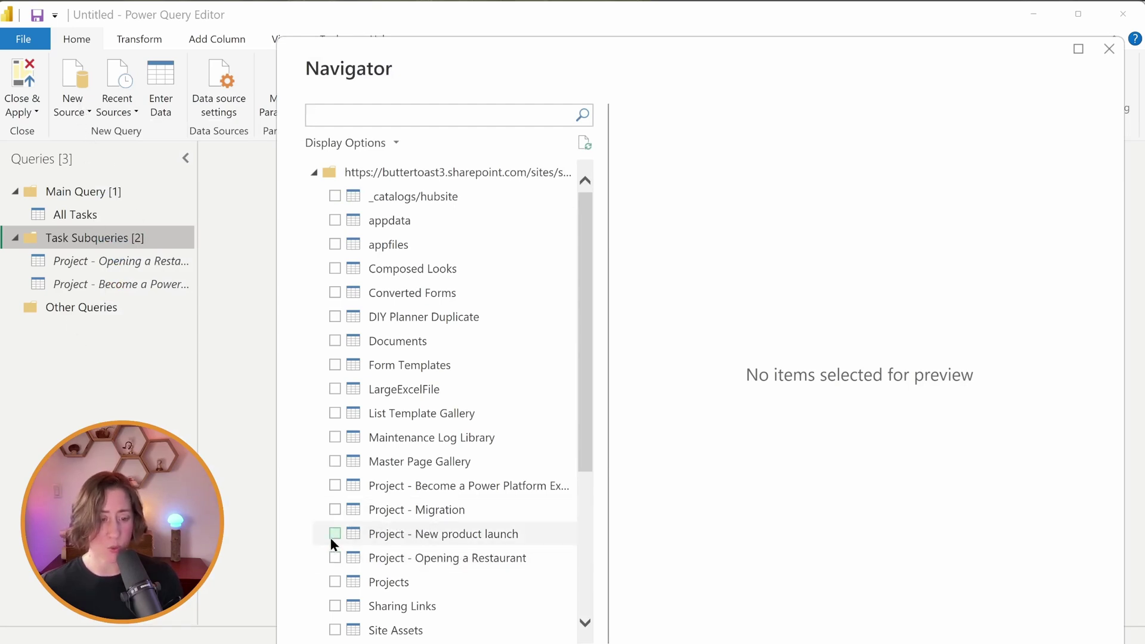
click(335, 509)
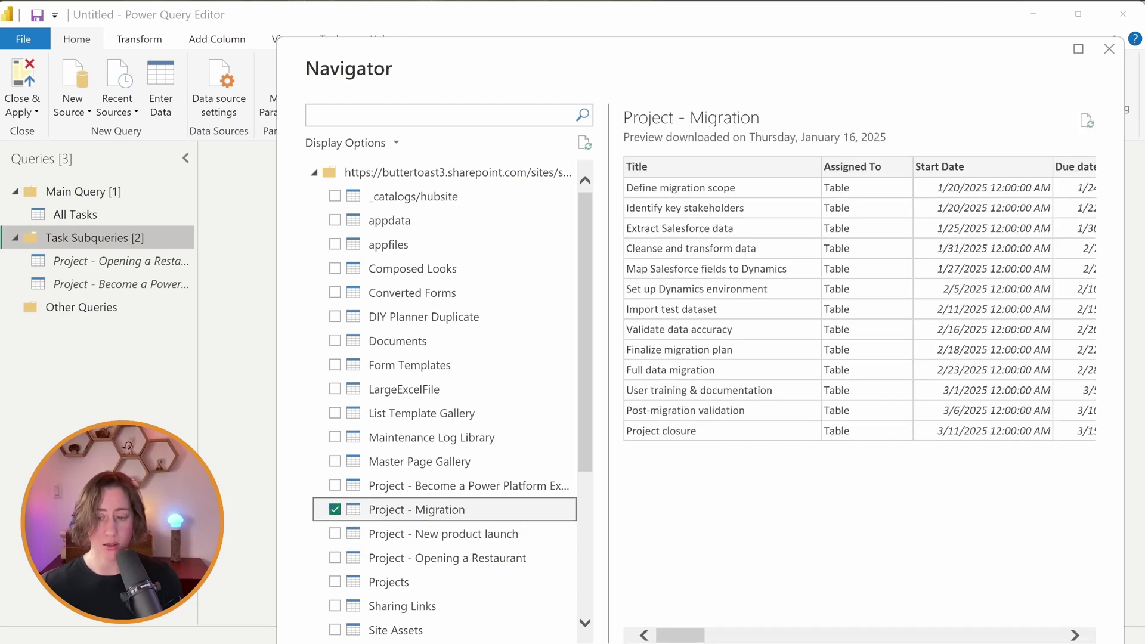
click(903, 641)
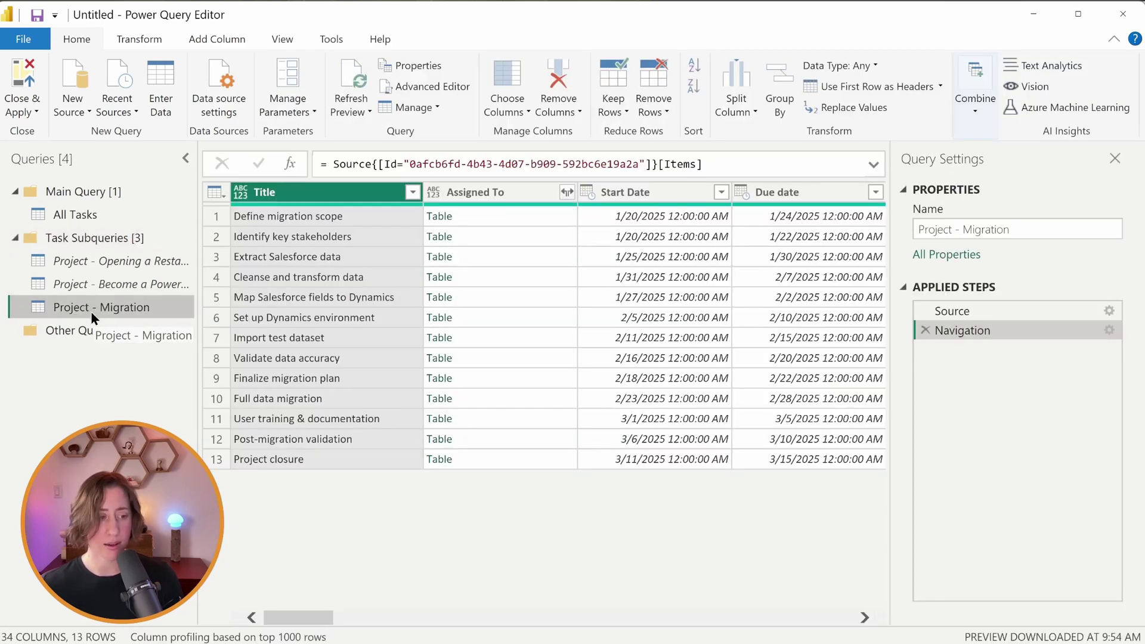
Disable loading for Migration, add Project Name "Migration", and return to All Tasks
right_click(91, 312)
click(154, 389)
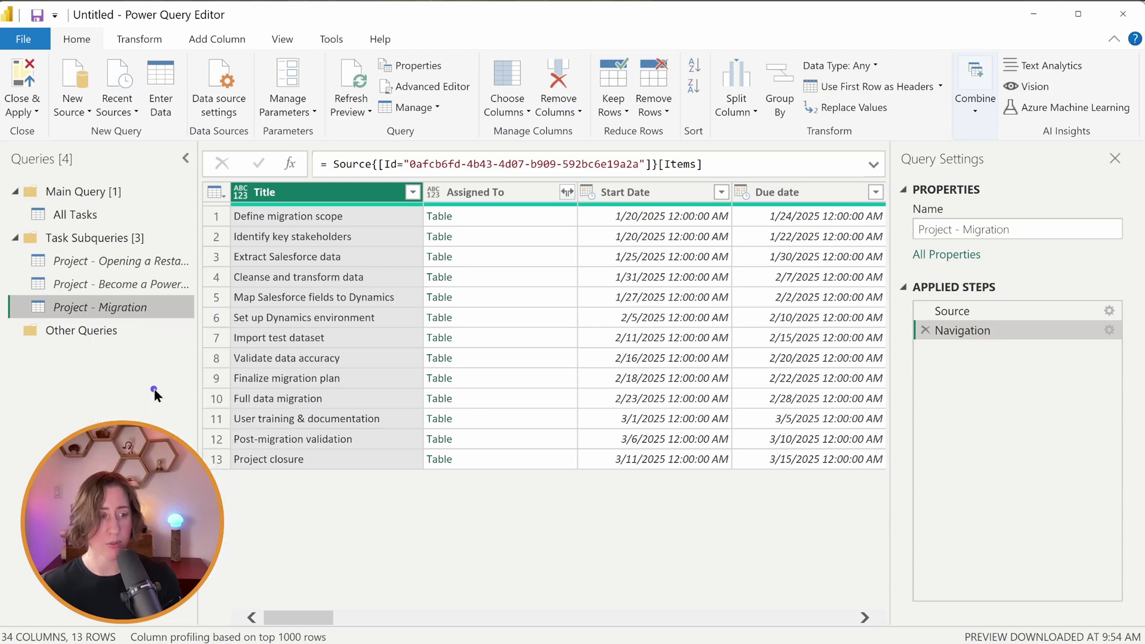
click(197, 40)
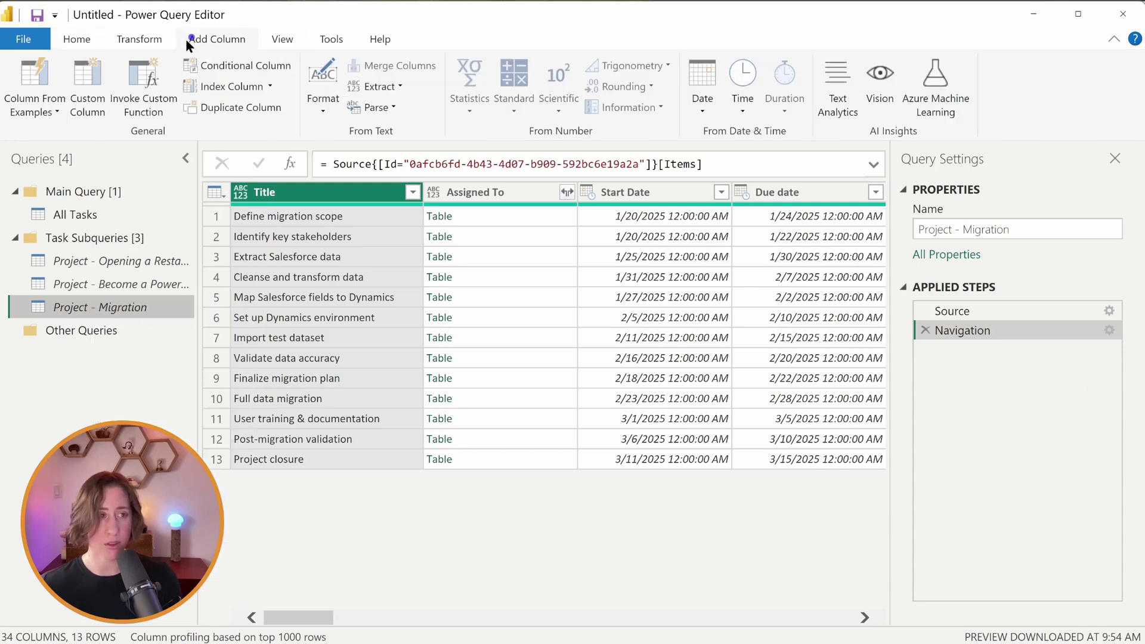
click(79, 81)
text(Project Name)
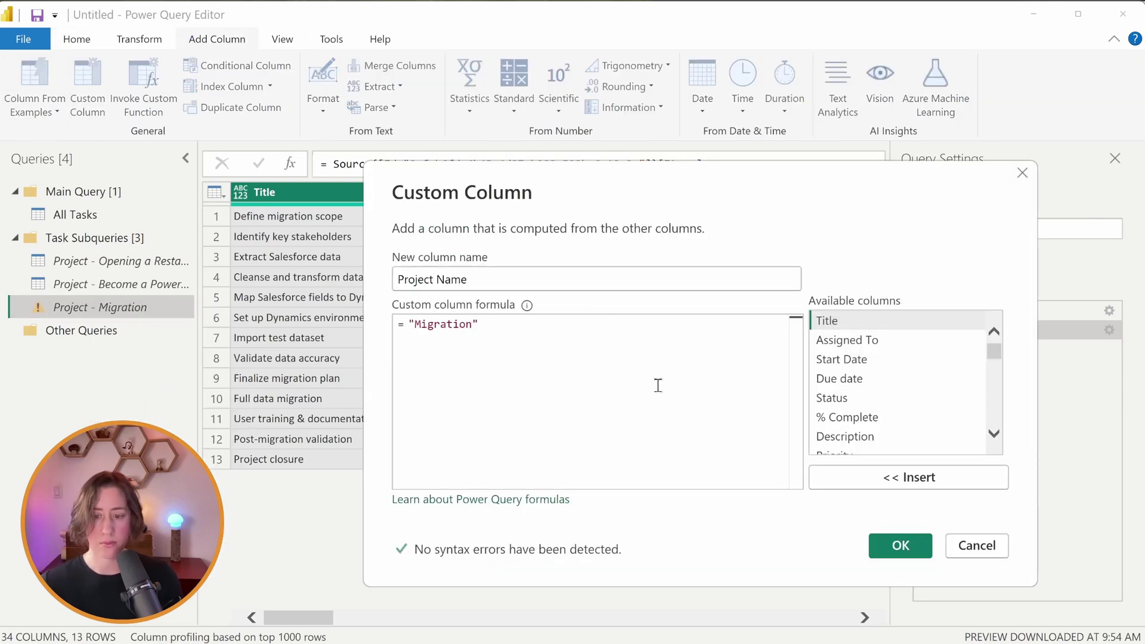
click(900, 546)
click(112, 217)
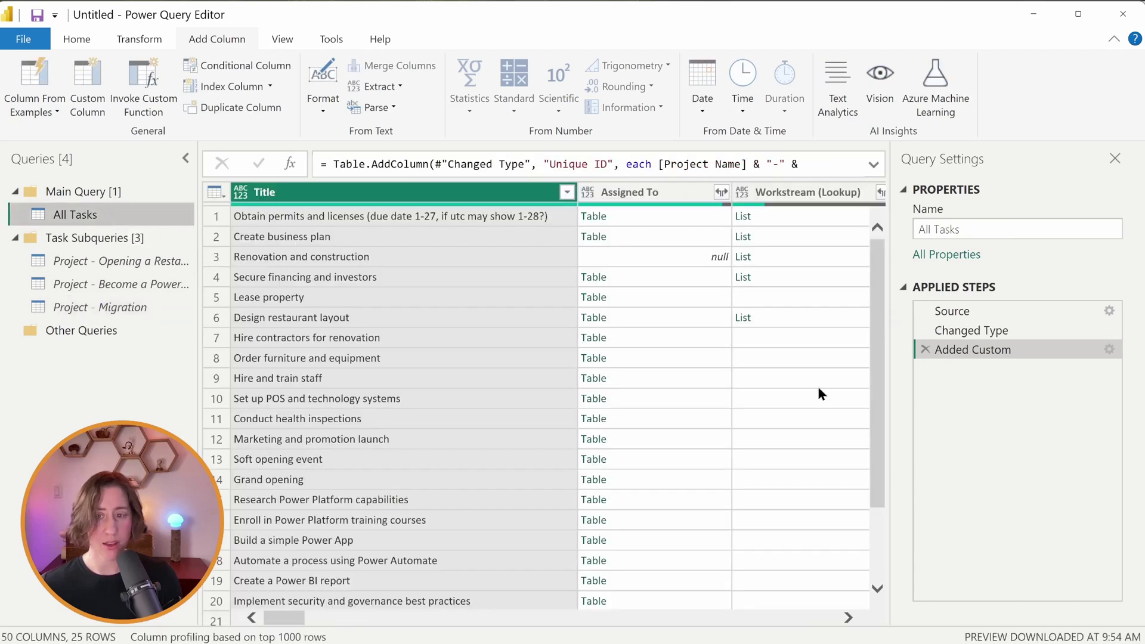
Append Project - Migration as a third table to All Tasks, then check its Assigned To fields
click(1108, 312)
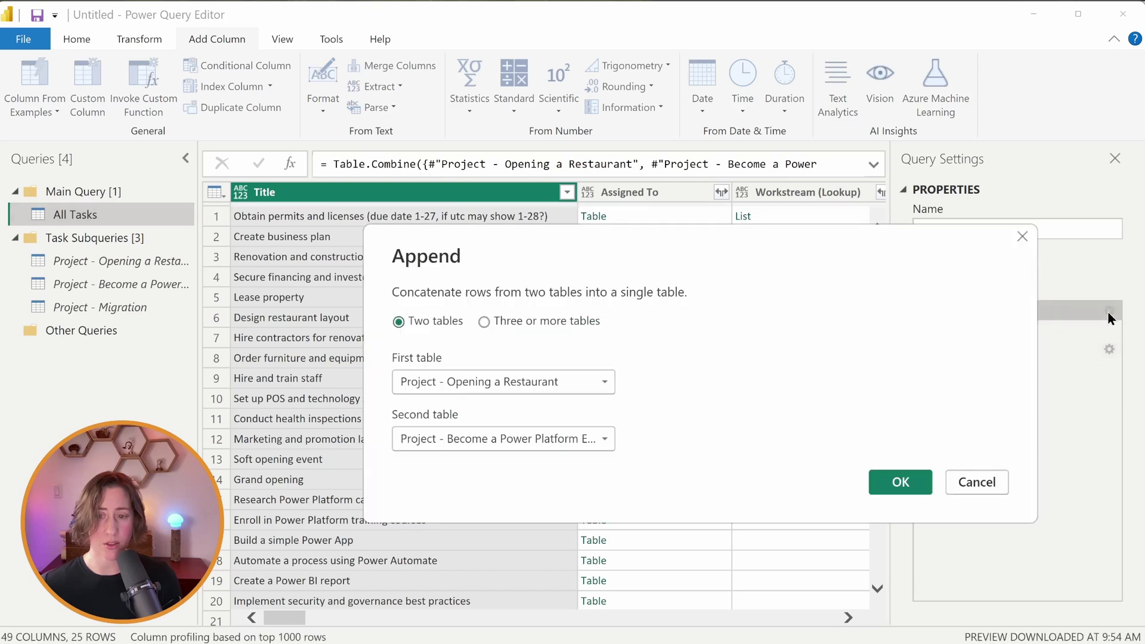
click(546, 322)
click(502, 423)
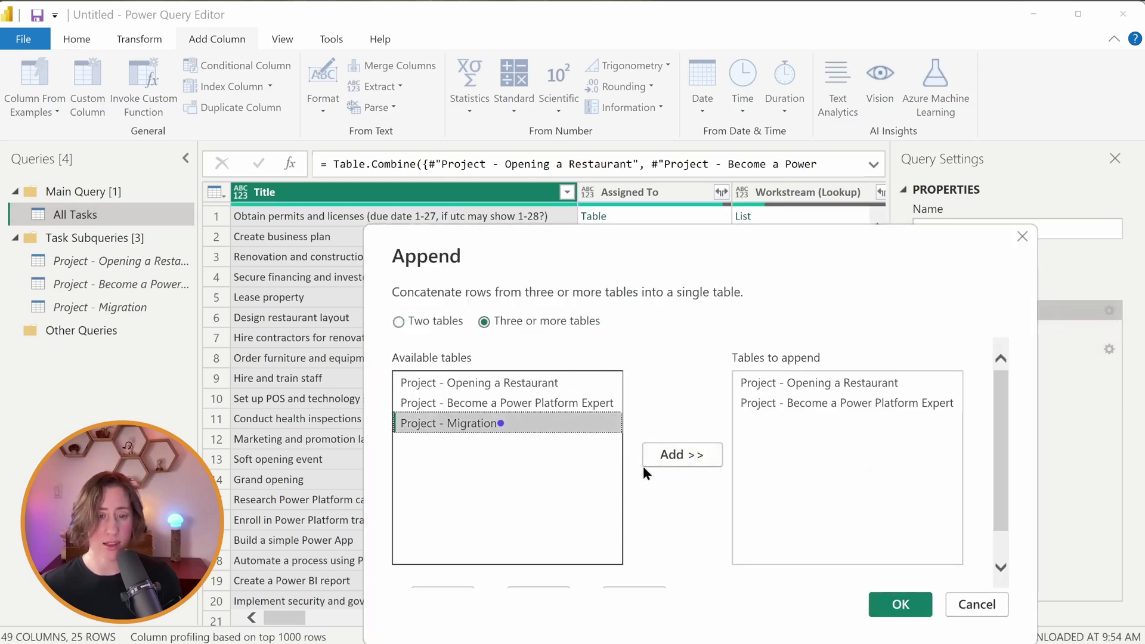
click(691, 456)
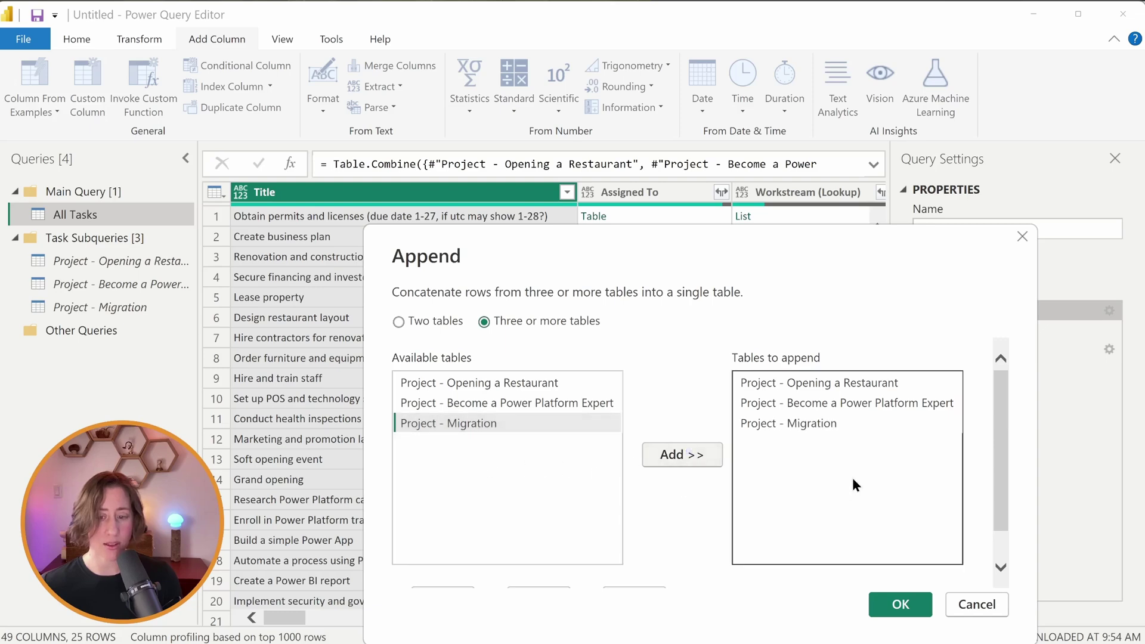
click(900, 605)
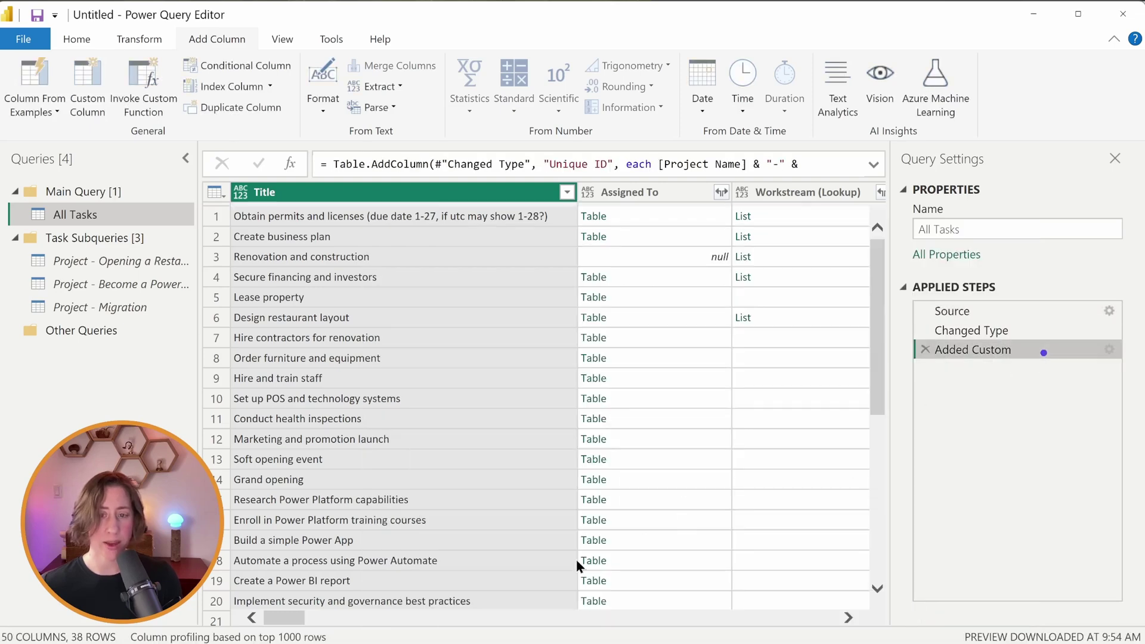
drag(294, 617, 864, 627)
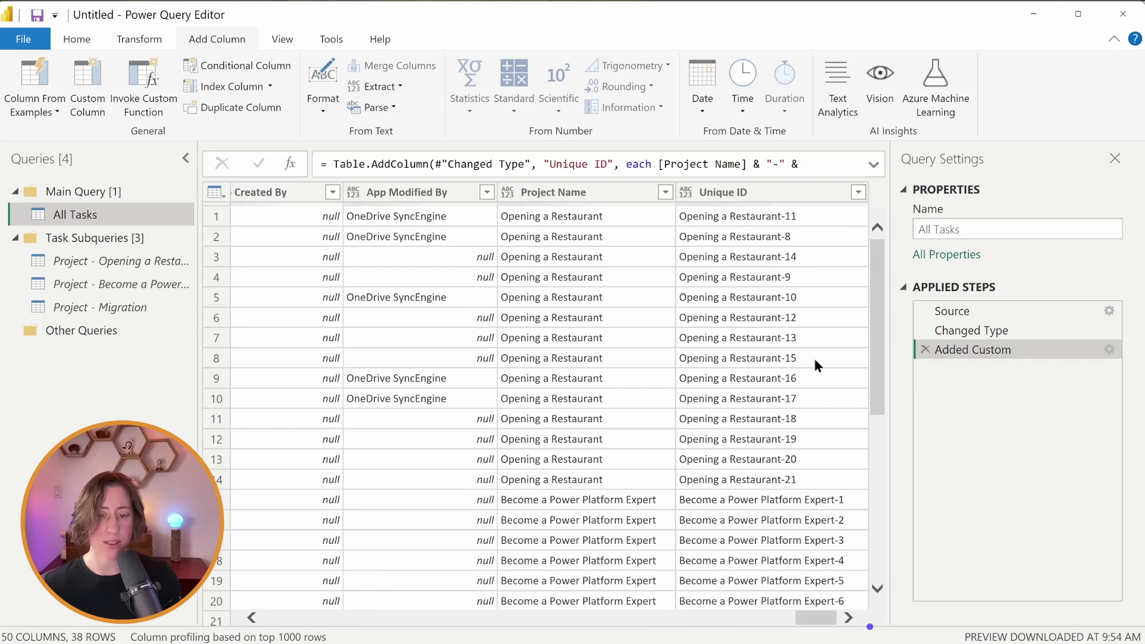
scroll(815, 305, down, 4)
scroll(815, 304, down, 1)
scroll(815, 305, down, 1)
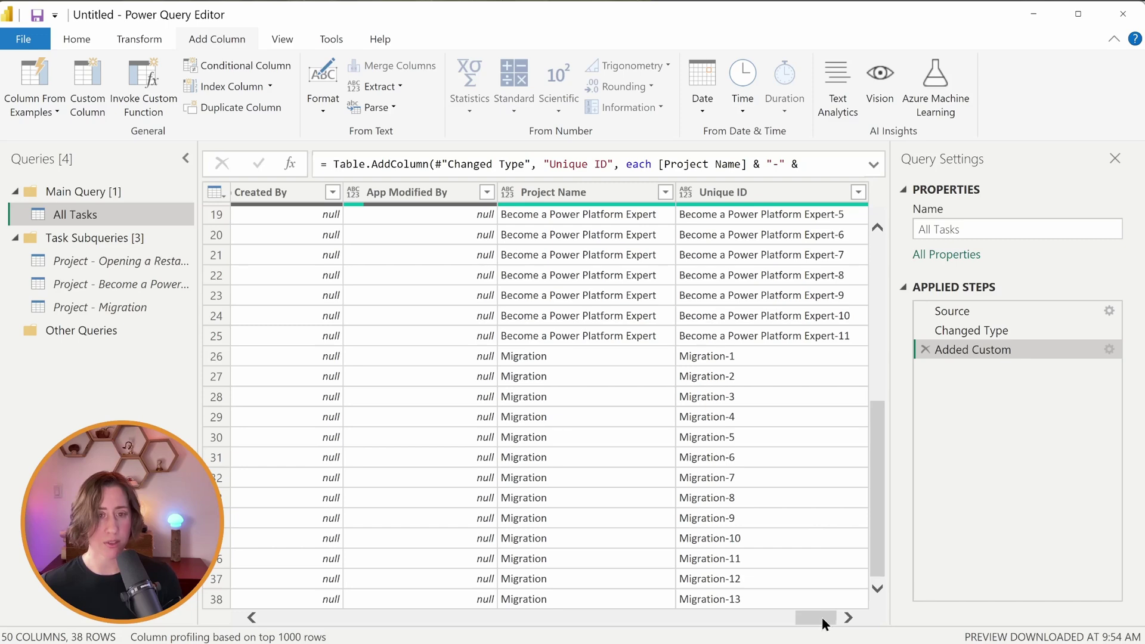
drag(823, 624, 269, 620)
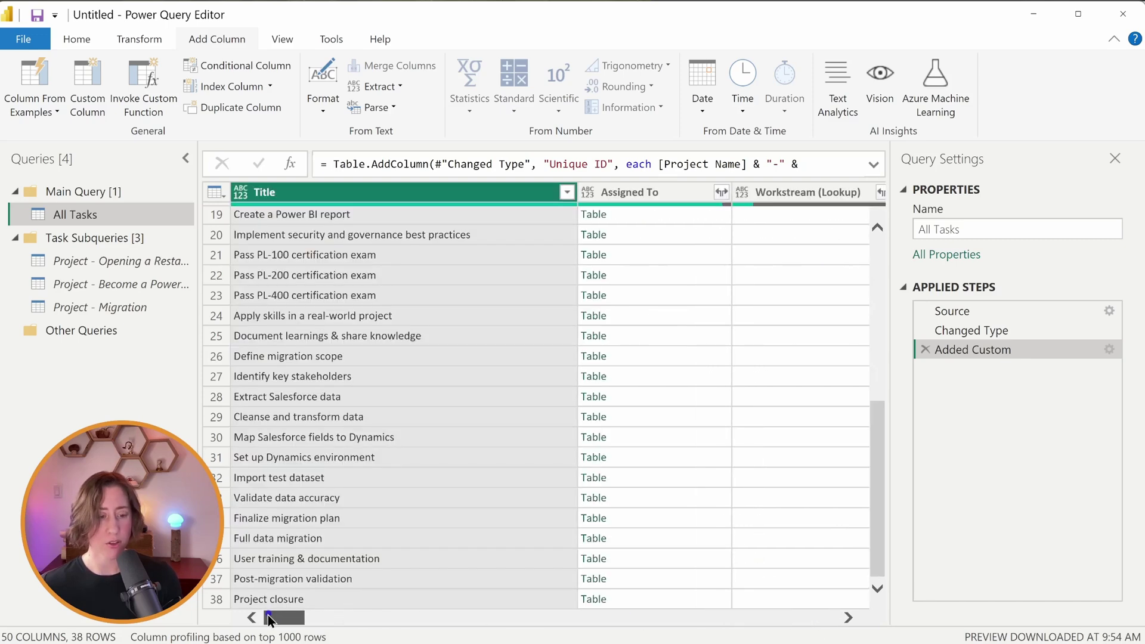
click(721, 193)
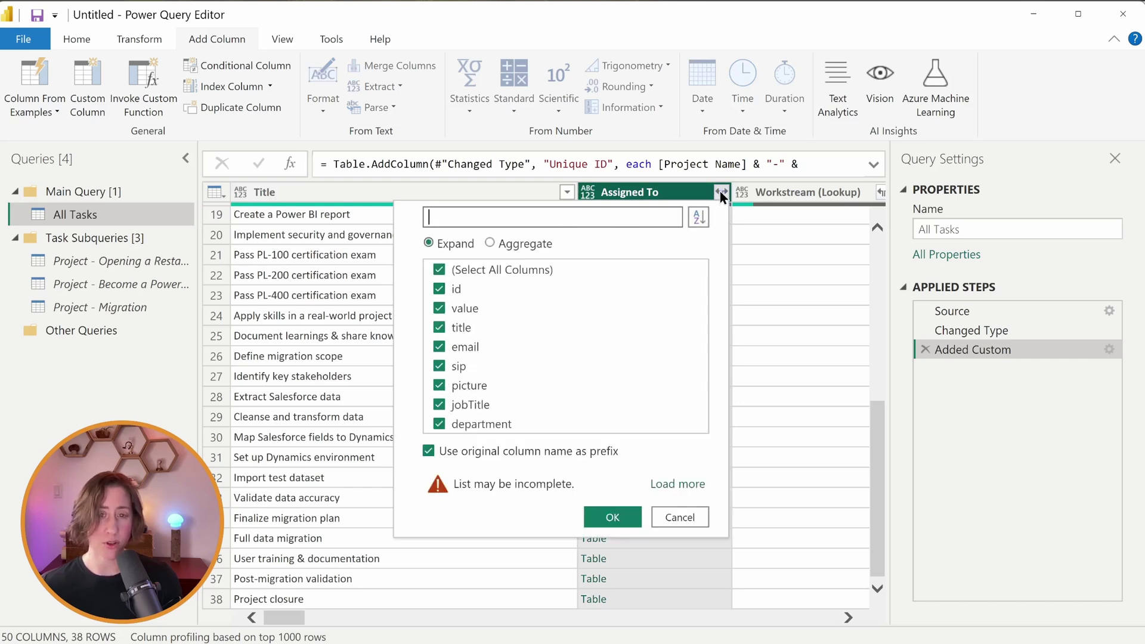
click(636, 189)
Create a reference query of All Tasks and name it Assignees
click(115, 214)
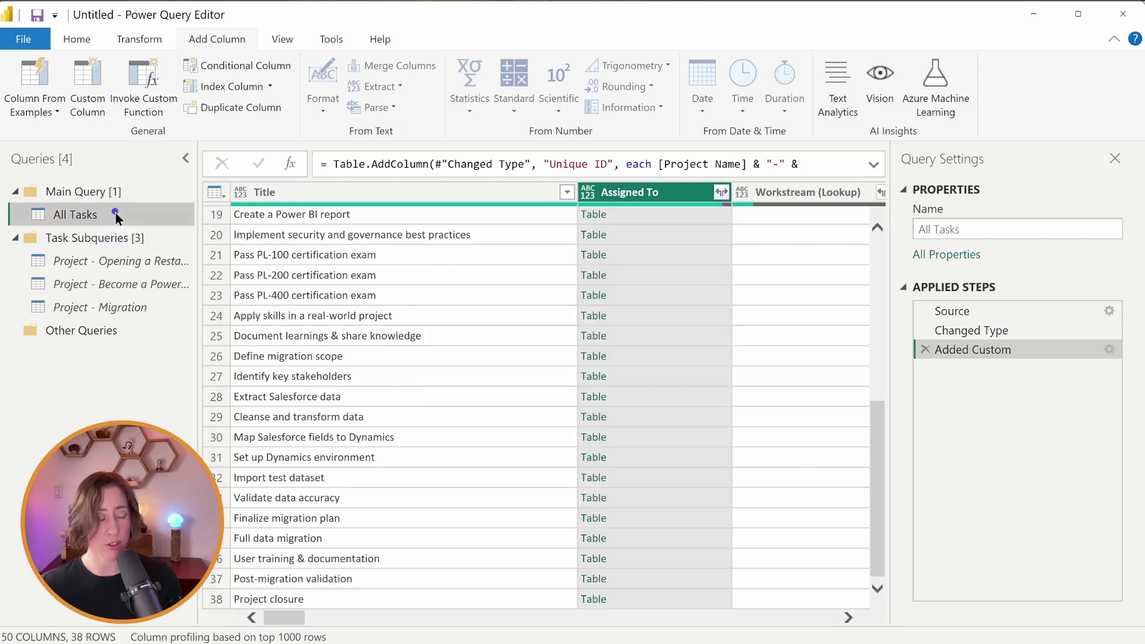
right_click(116, 215)
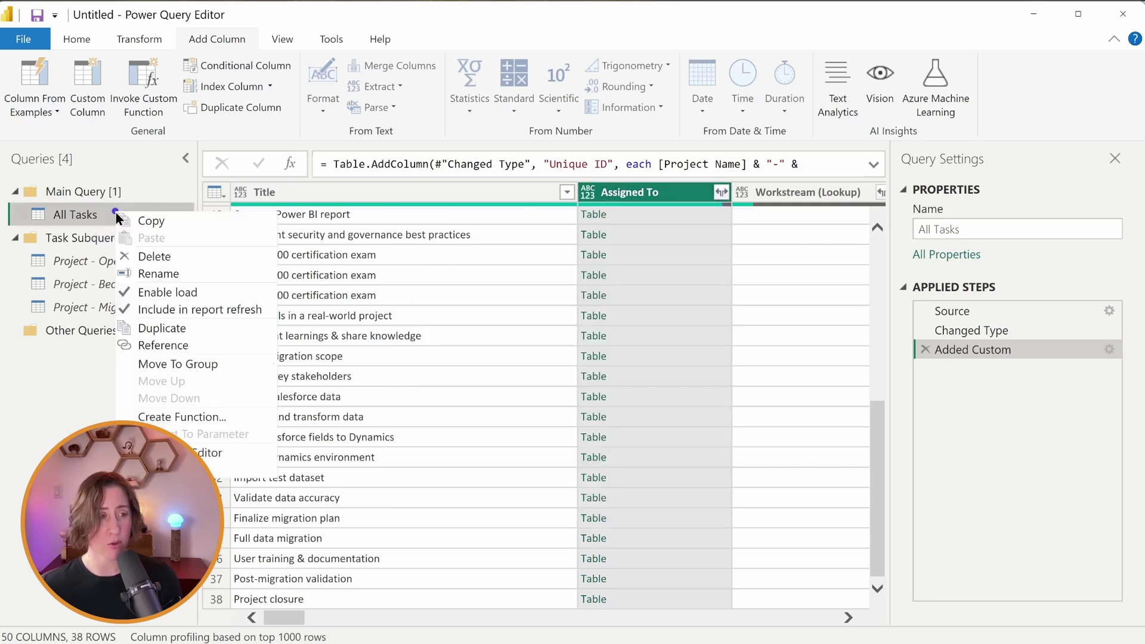
click(172, 339)
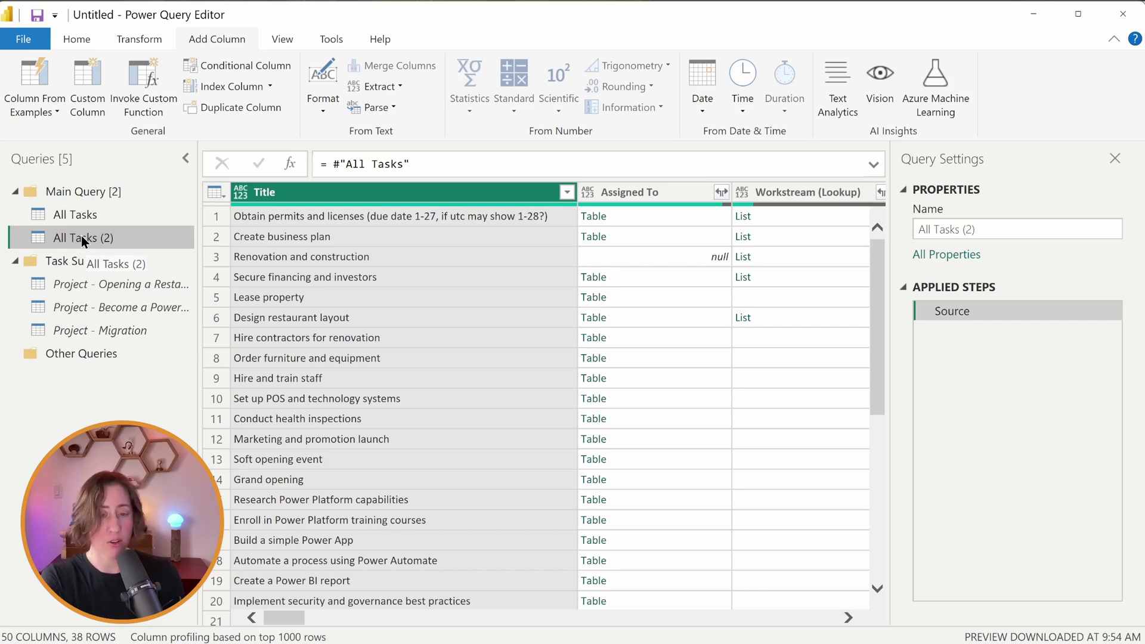
double_click(114, 235)
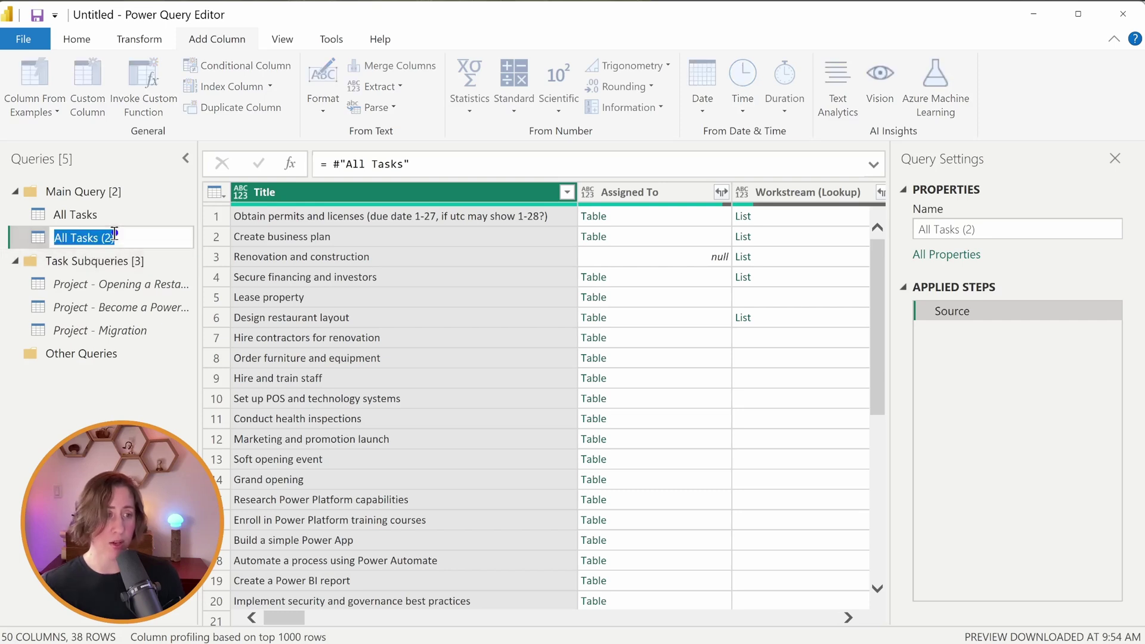
text(Assignees)
key(Return)
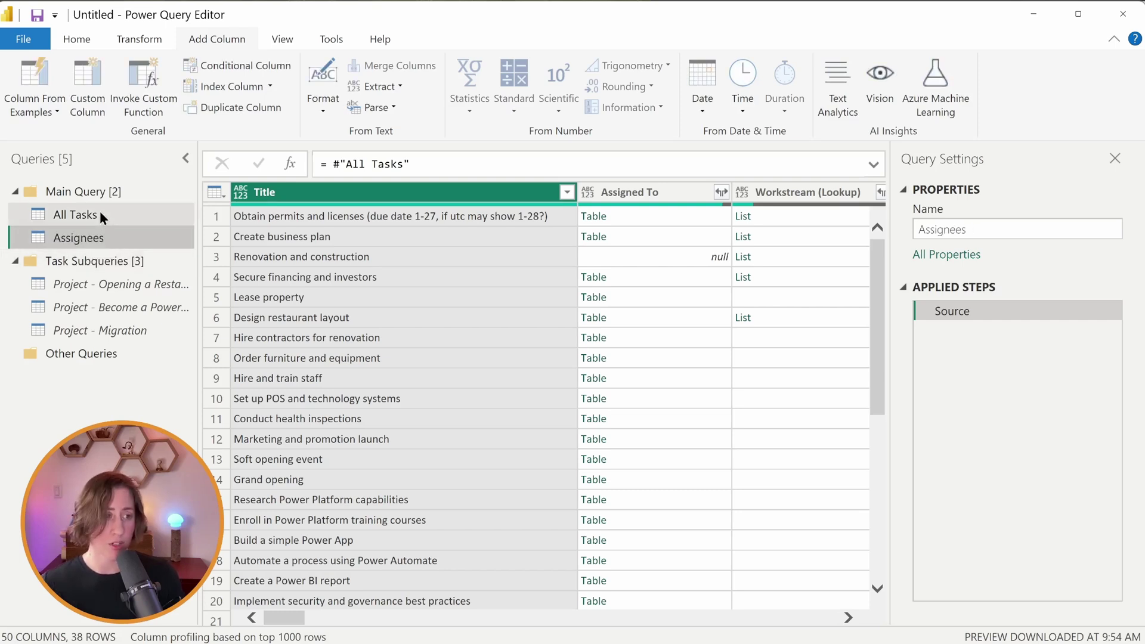
Create a second All Tasks reference query and name it Flags
right_click(100, 218)
click(147, 327)
double_click(91, 260)
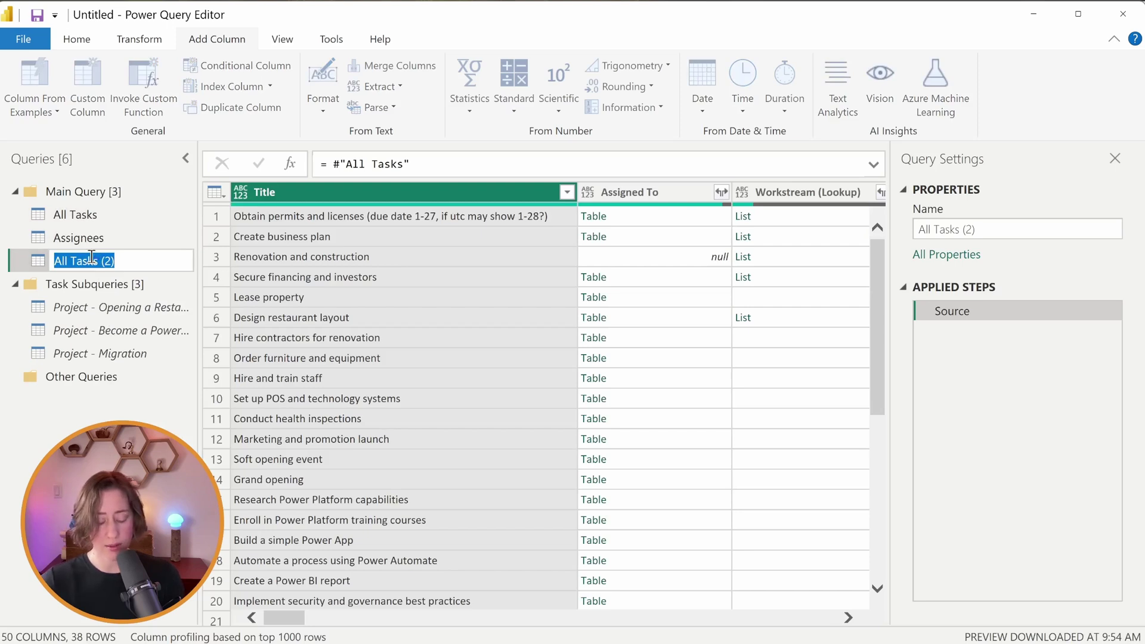
text(Flags)
key(Return)
click(653, 191)
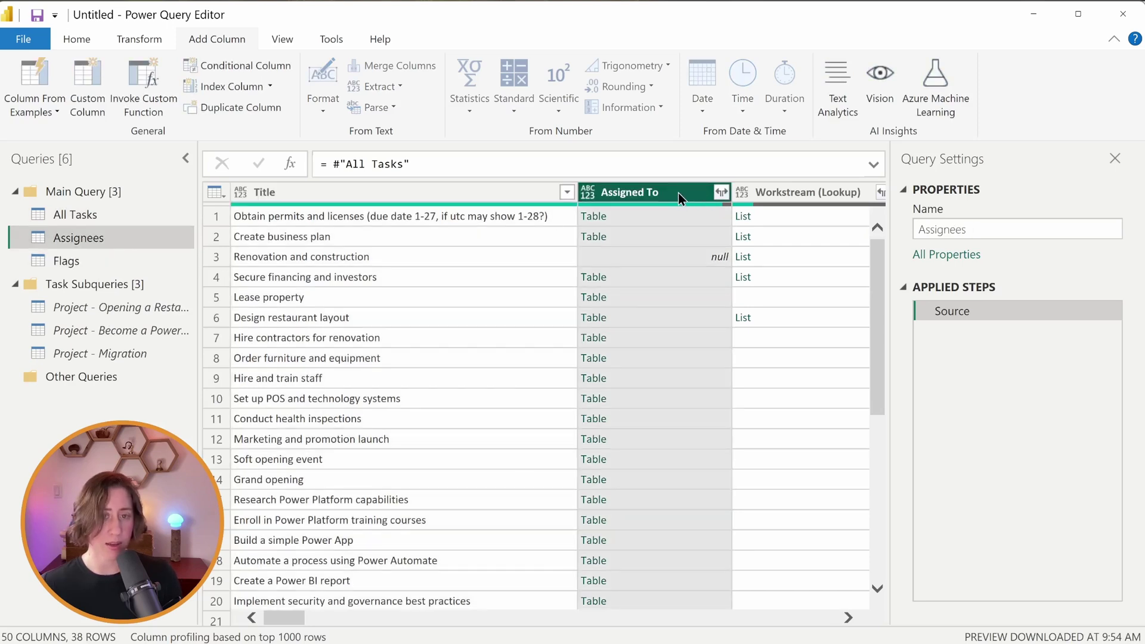
Keep only the Assigned To and Unique ID columns in Assignees
click(495, 617)
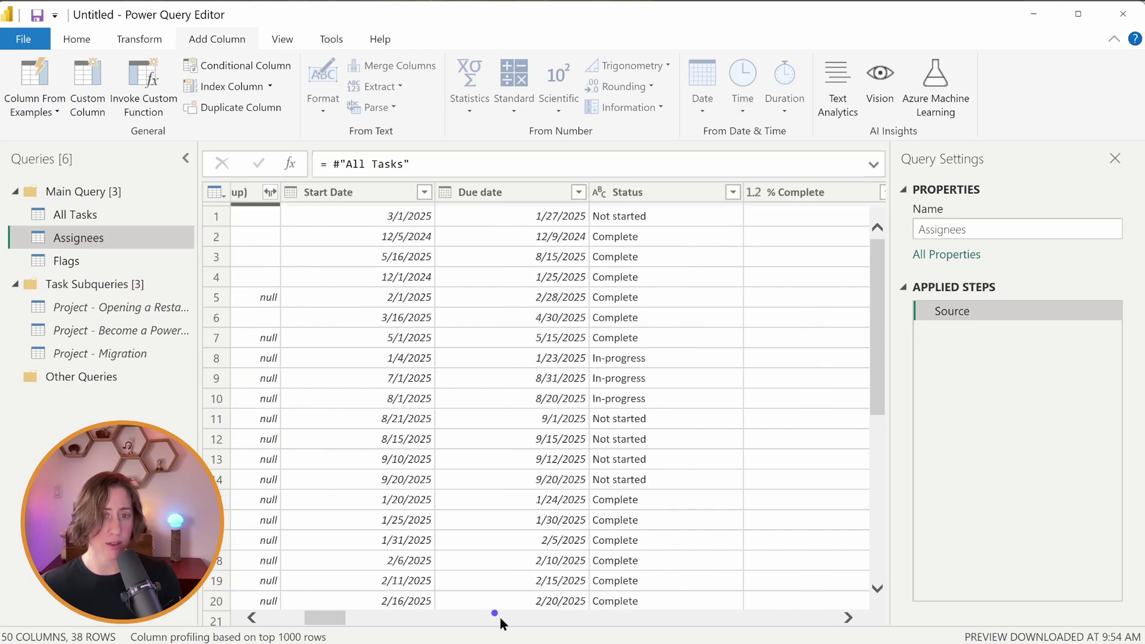
drag(309, 624, 874, 617)
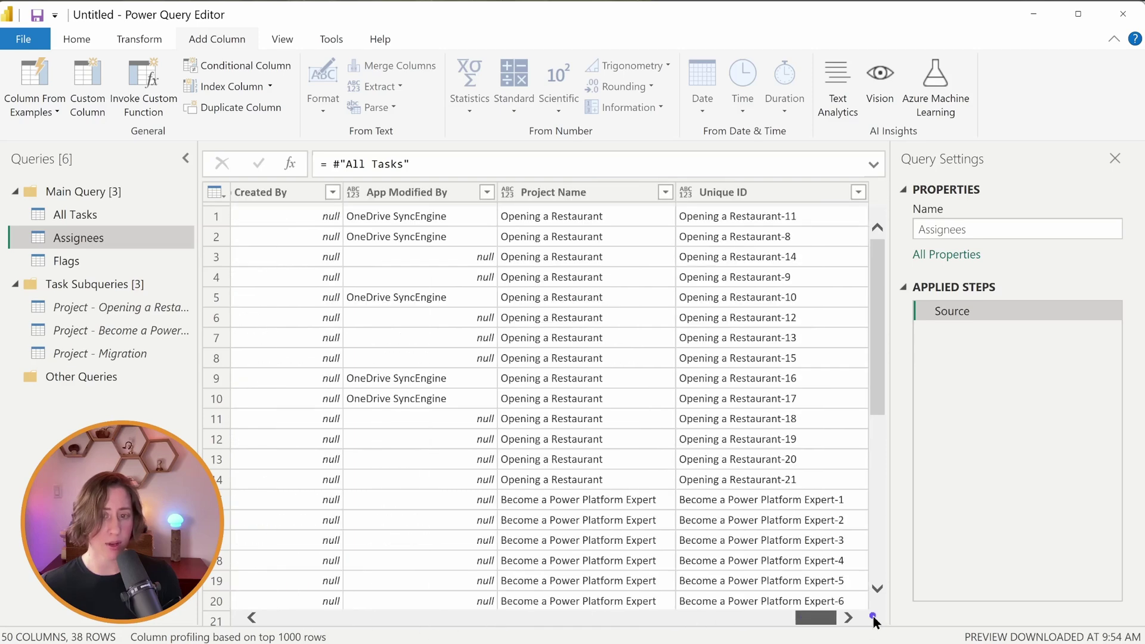
ctrl+click(775, 191)
right_click(769, 196)
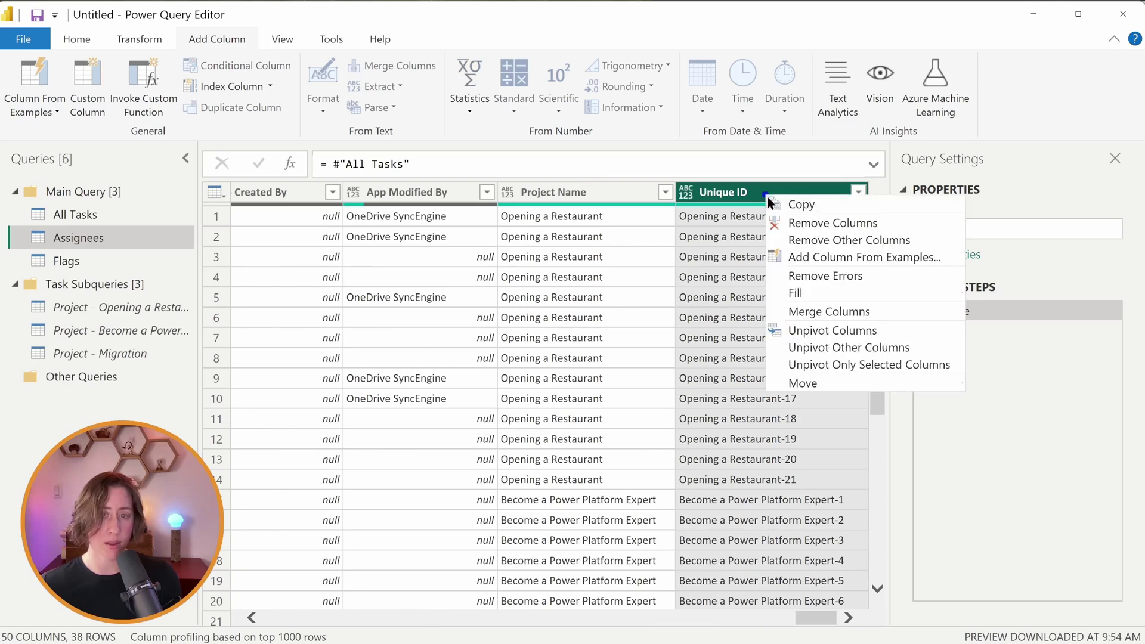
click(828, 237)
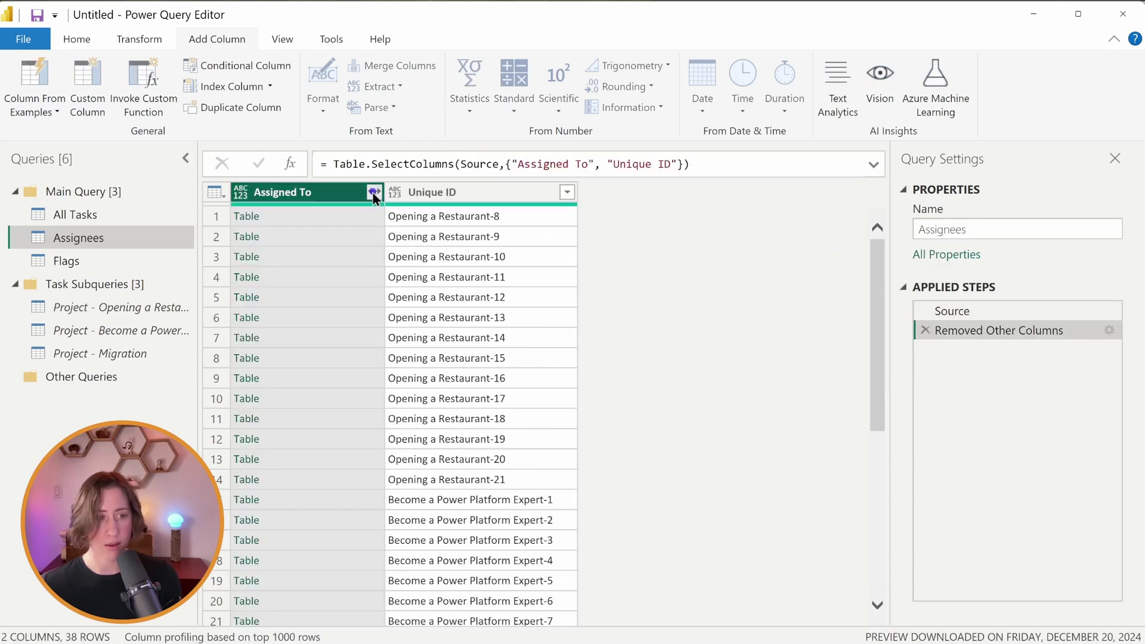
Expand Assigned To into only its title field
click(373, 192)
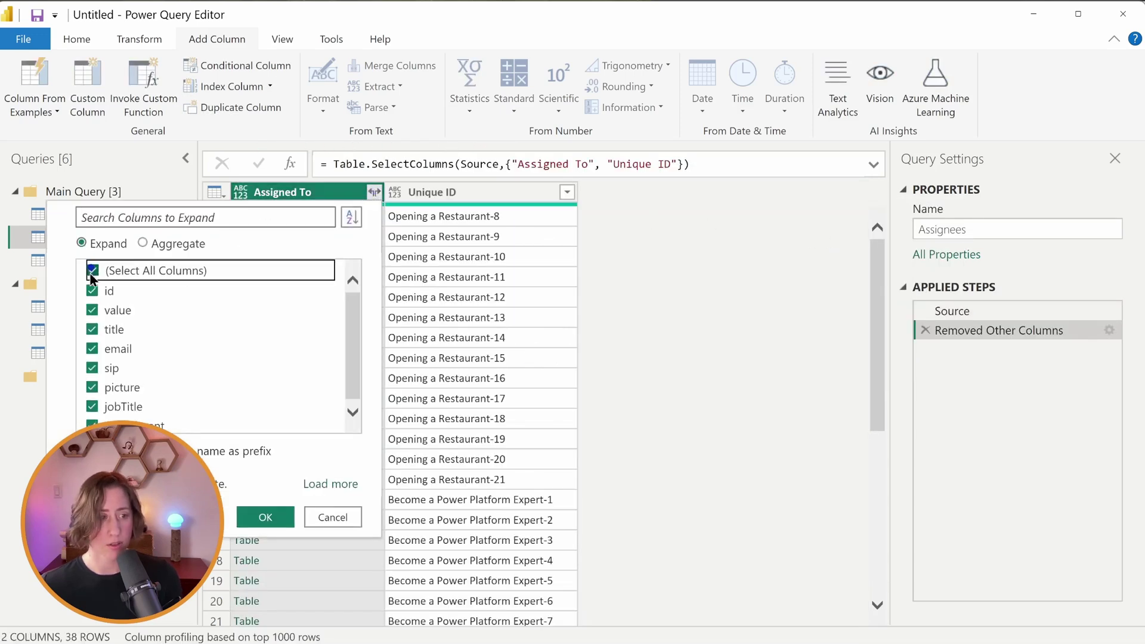
click(92, 269)
click(92, 329)
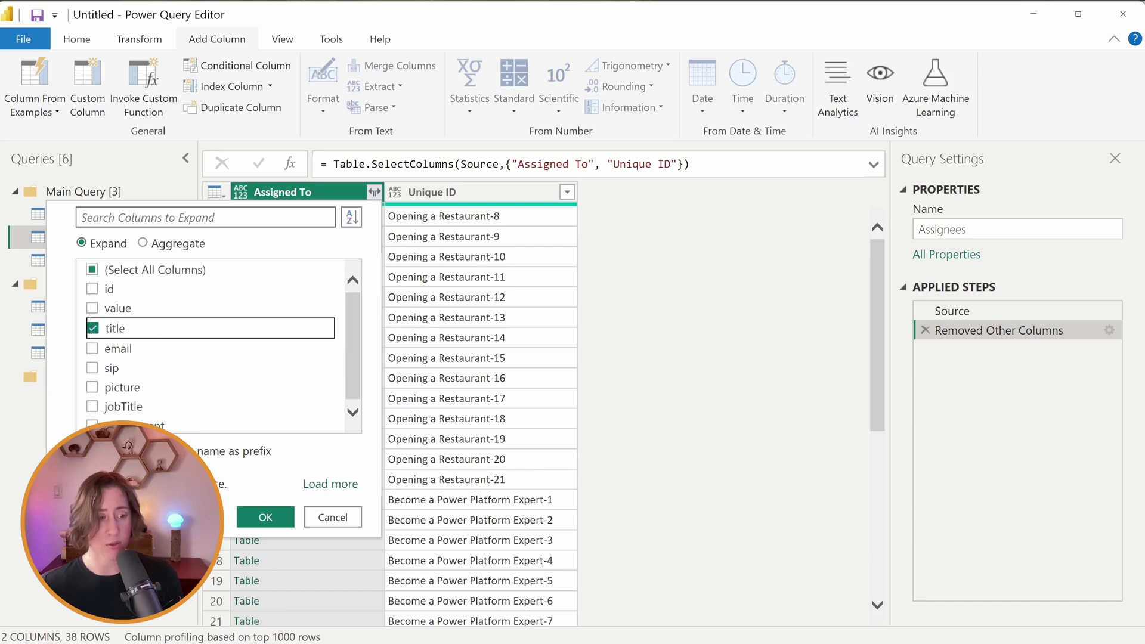
click(260, 517)
Remove empty assignee names and rename the column Assigned To Name
click(371, 192)
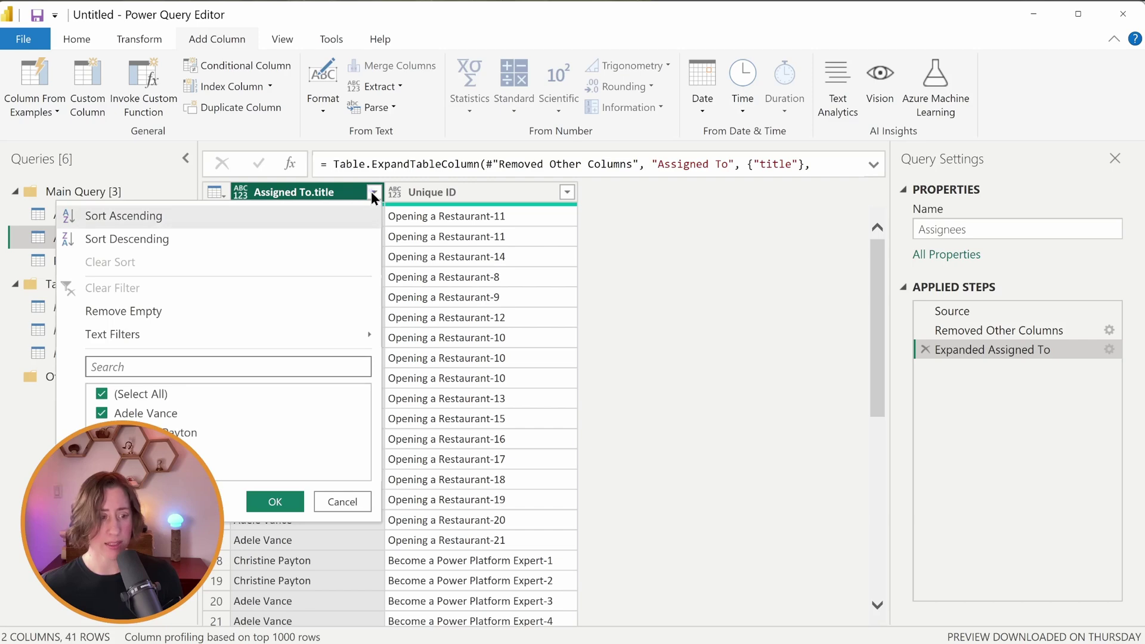
click(123, 310)
double_click(311, 192)
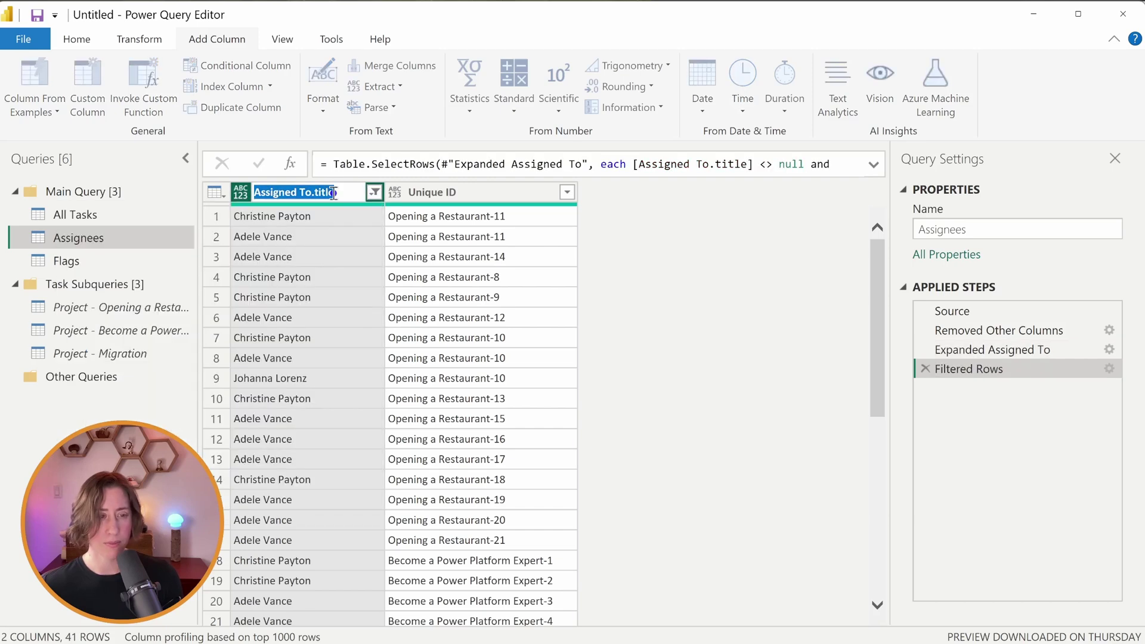
double_click(311, 193)
text(Name)
key(Return)
Reduce the Flags query to just the Unique ID and Flags columns
click(93, 261)
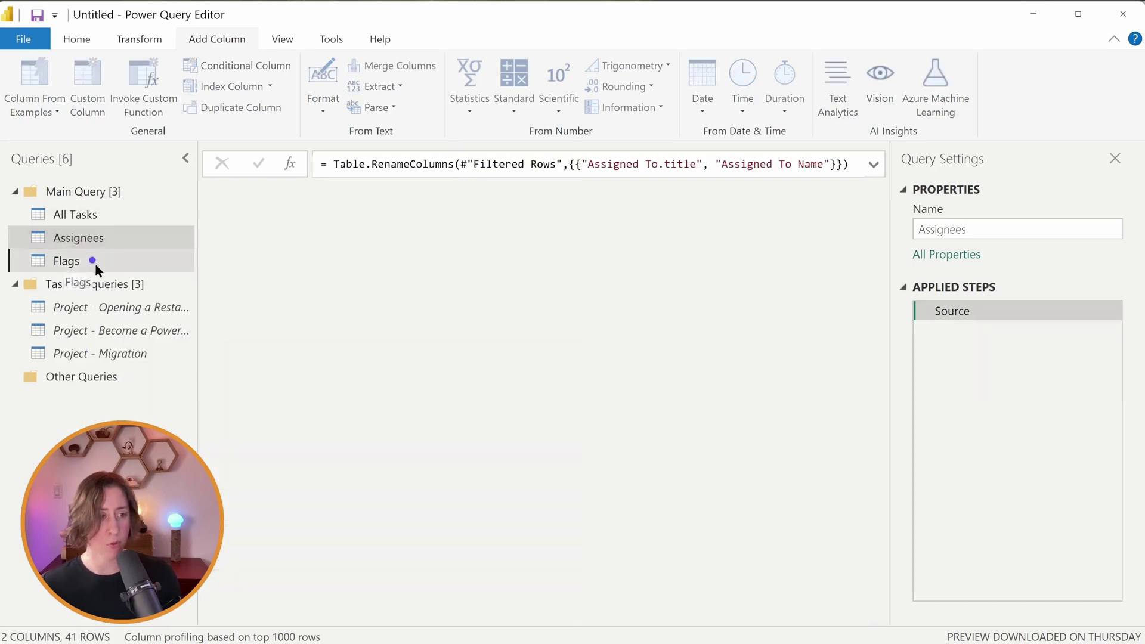
drag(293, 618, 824, 618)
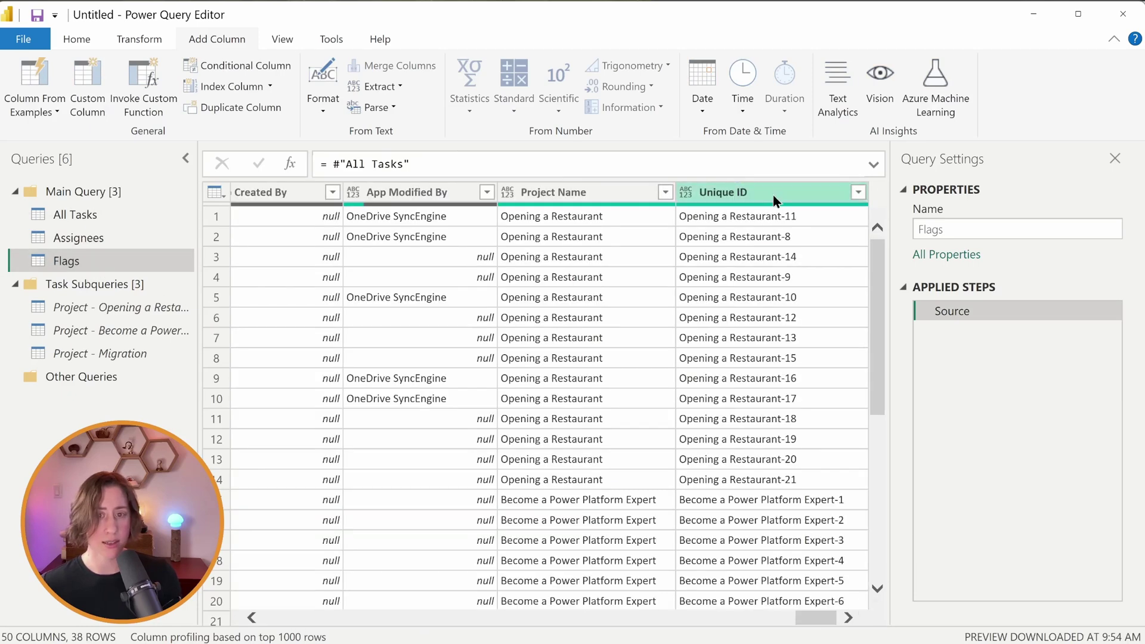
drag(816, 617, 372, 639)
click(627, 195)
right_click(617, 197)
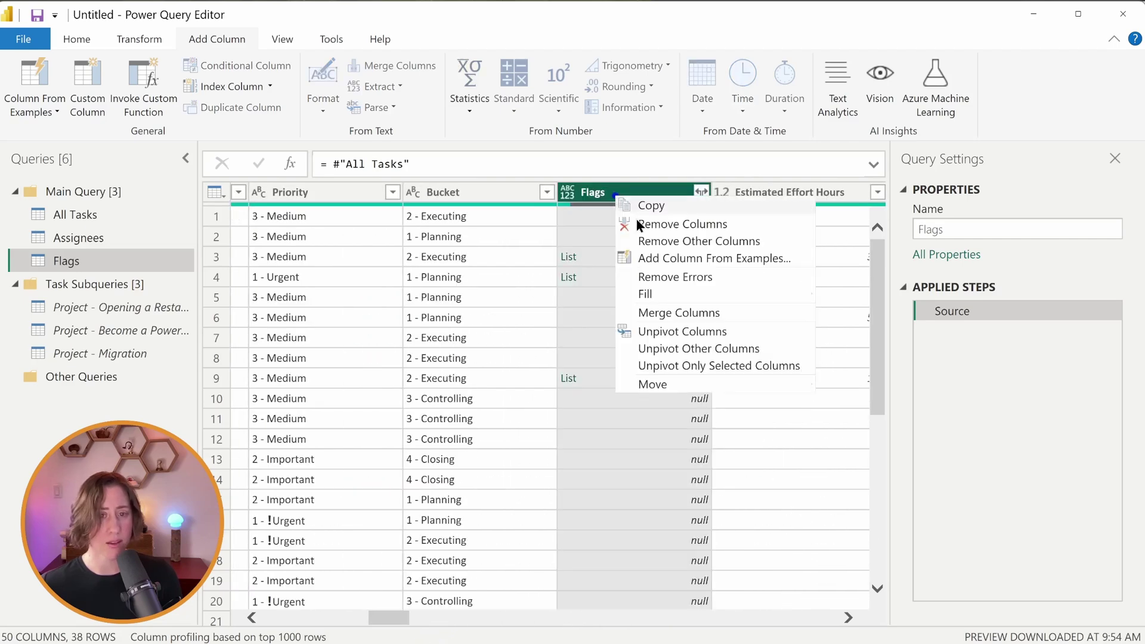
click(654, 240)
Expand Flags to one row per flag and remove the rows with no flag
click(567, 192)
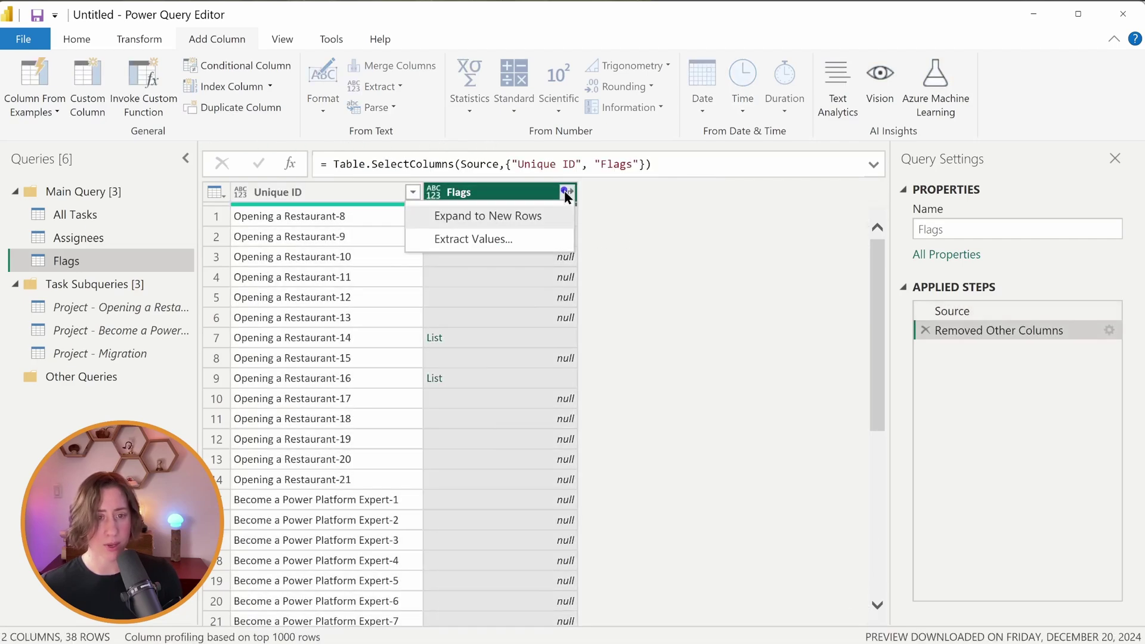
click(538, 215)
click(566, 192)
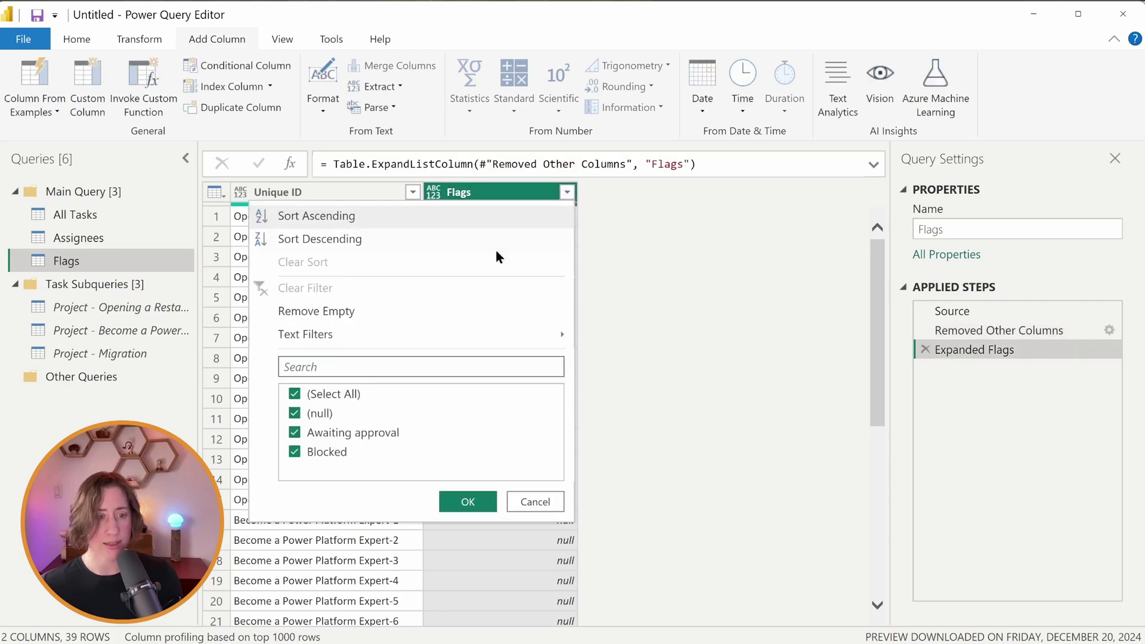
click(416, 313)
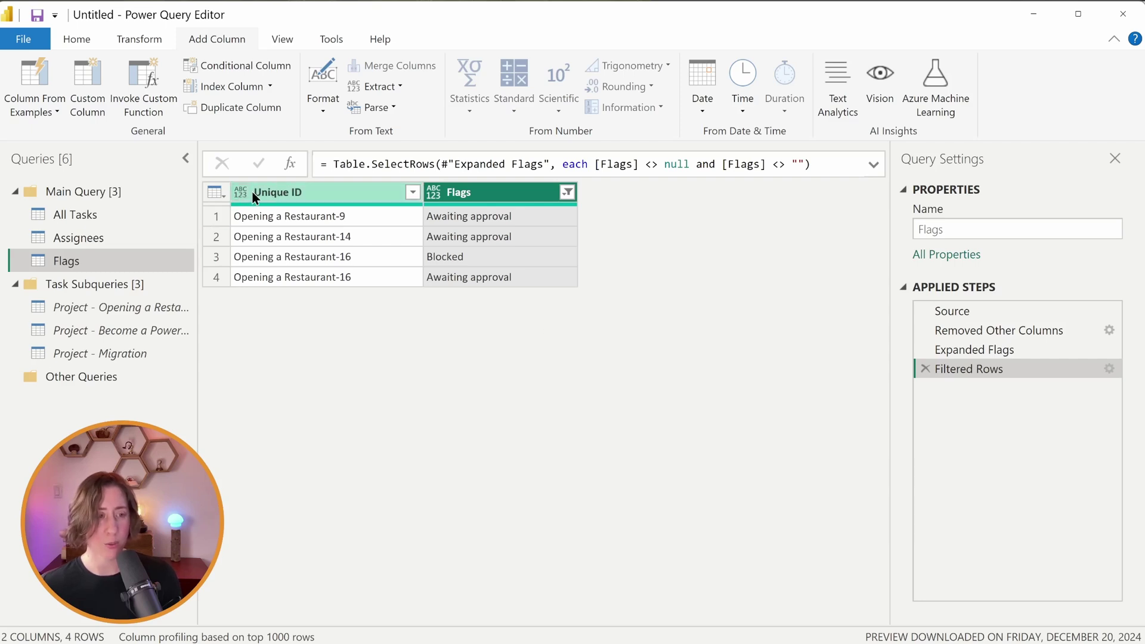
click(97, 219)
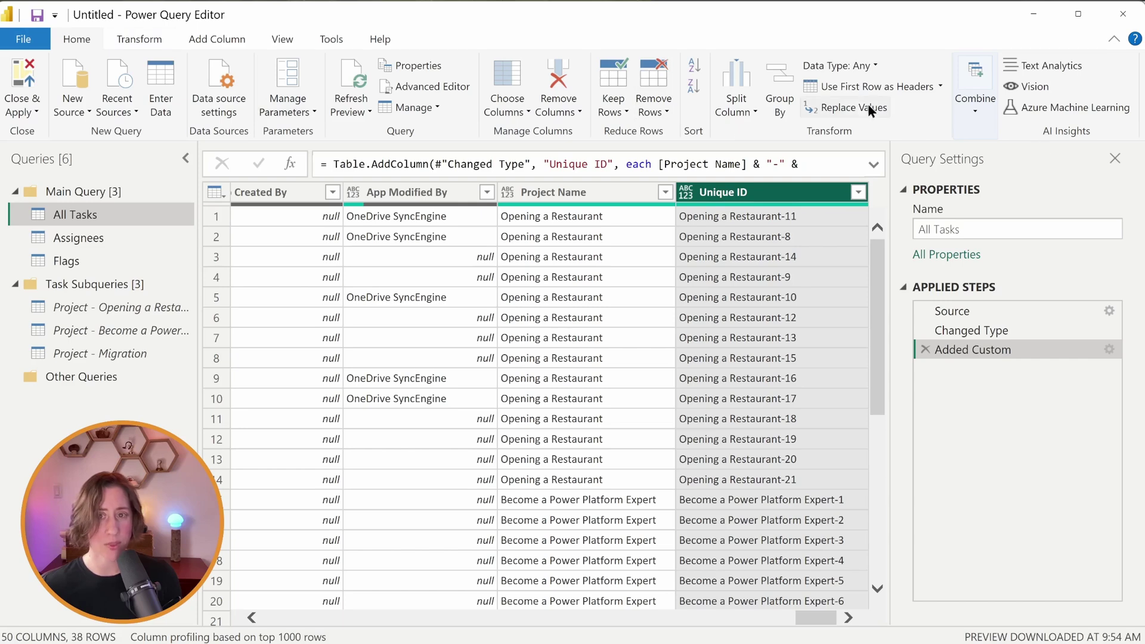
Set All Tasks' Unique ID type to Text, then verify Unique ID in Assignees and Flags
click(878, 64)
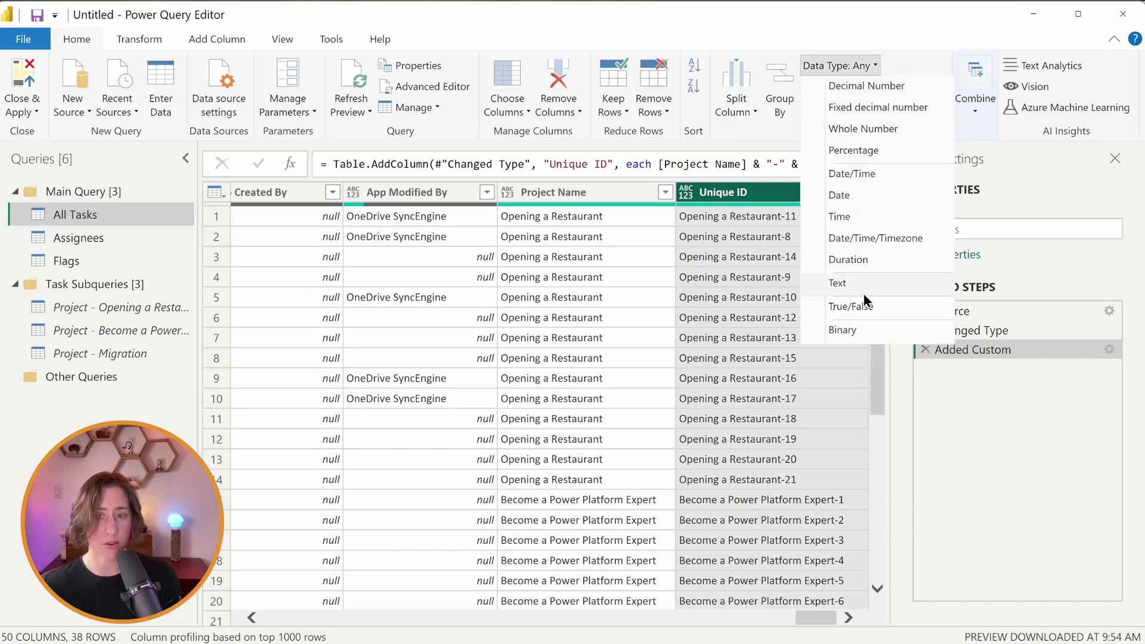
click(79, 238)
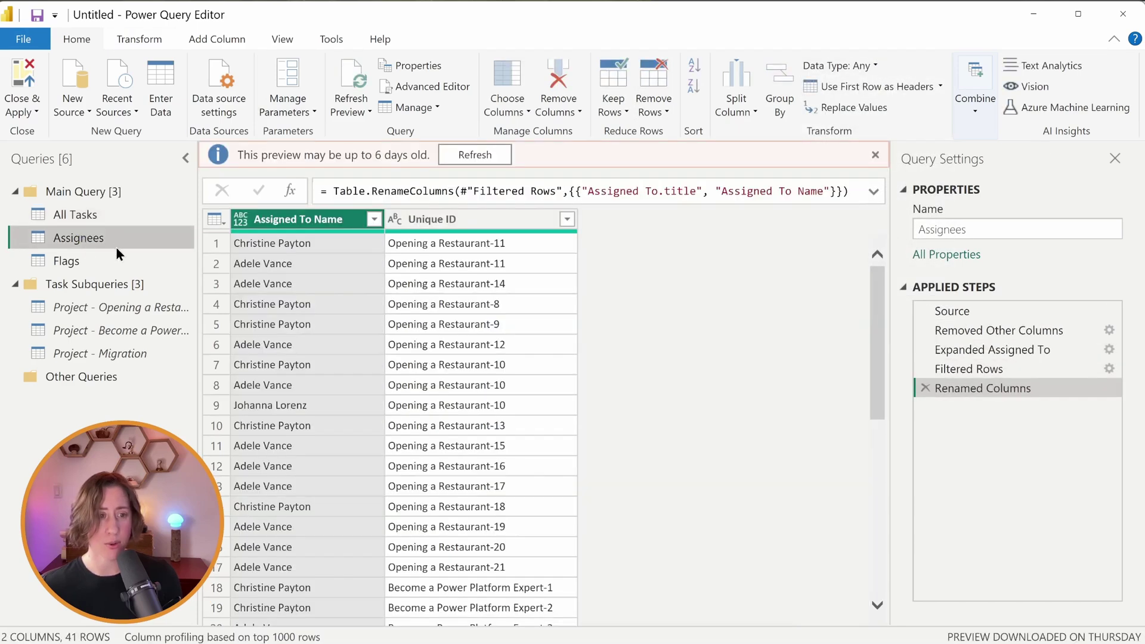
click(443, 221)
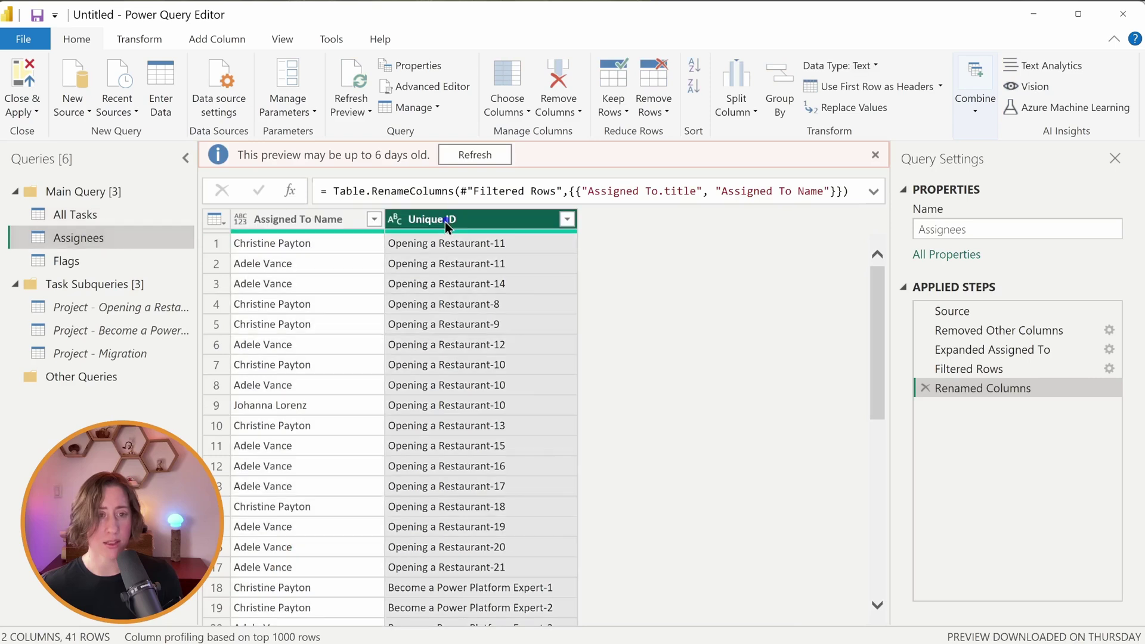
click(99, 261)
click(376, 222)
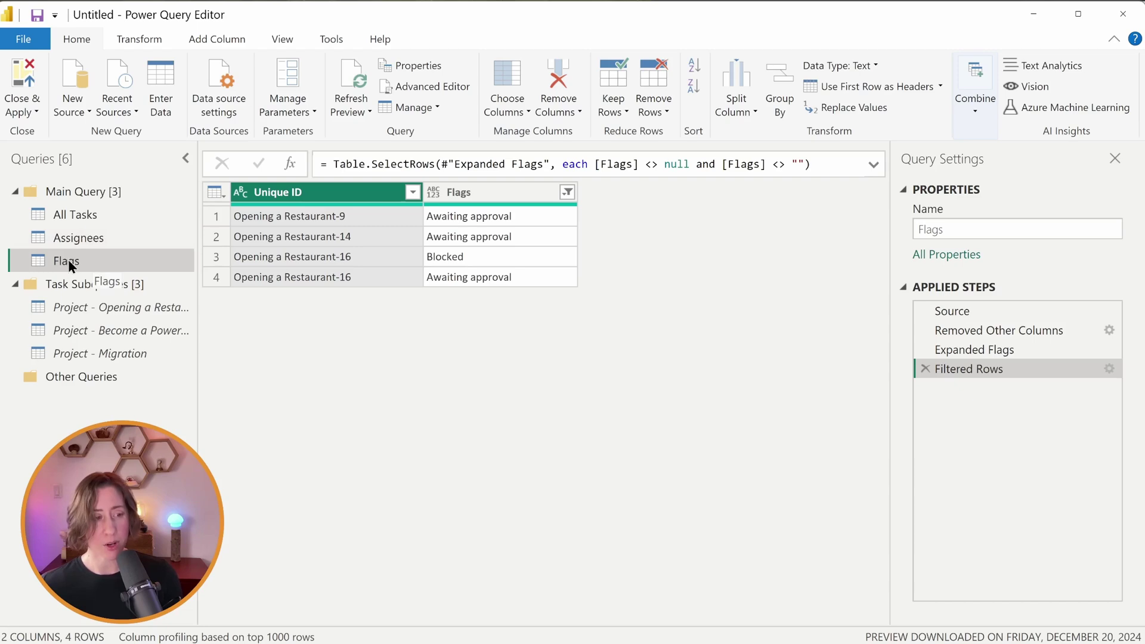
click(79, 214)
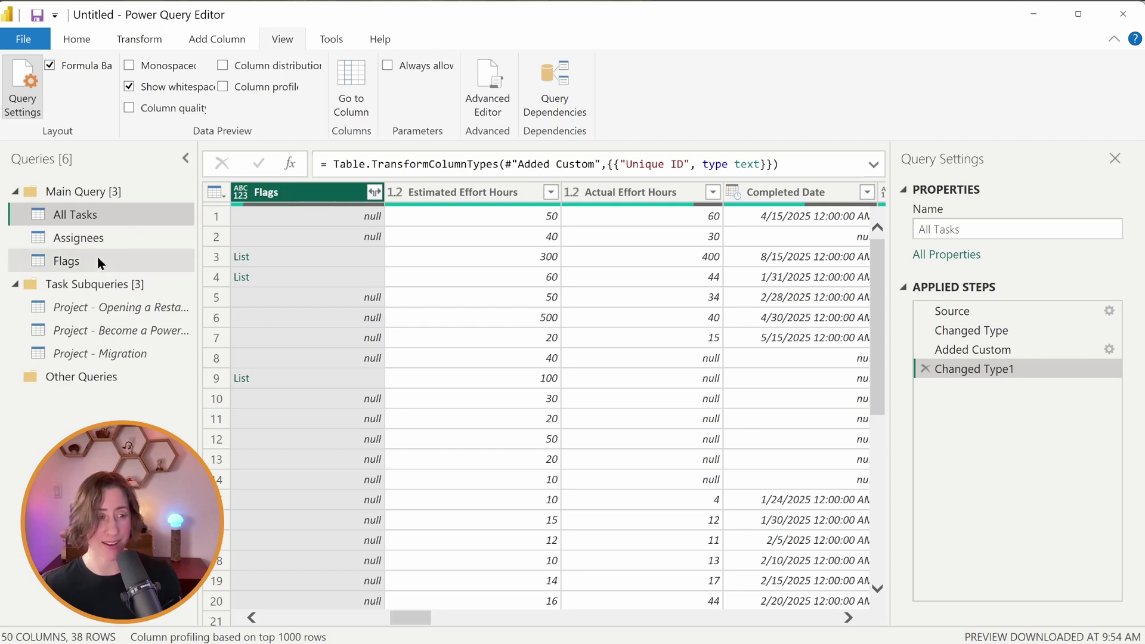
Duplicate the Flags column as a new column named Flags Concatenated
right_click(308, 196)
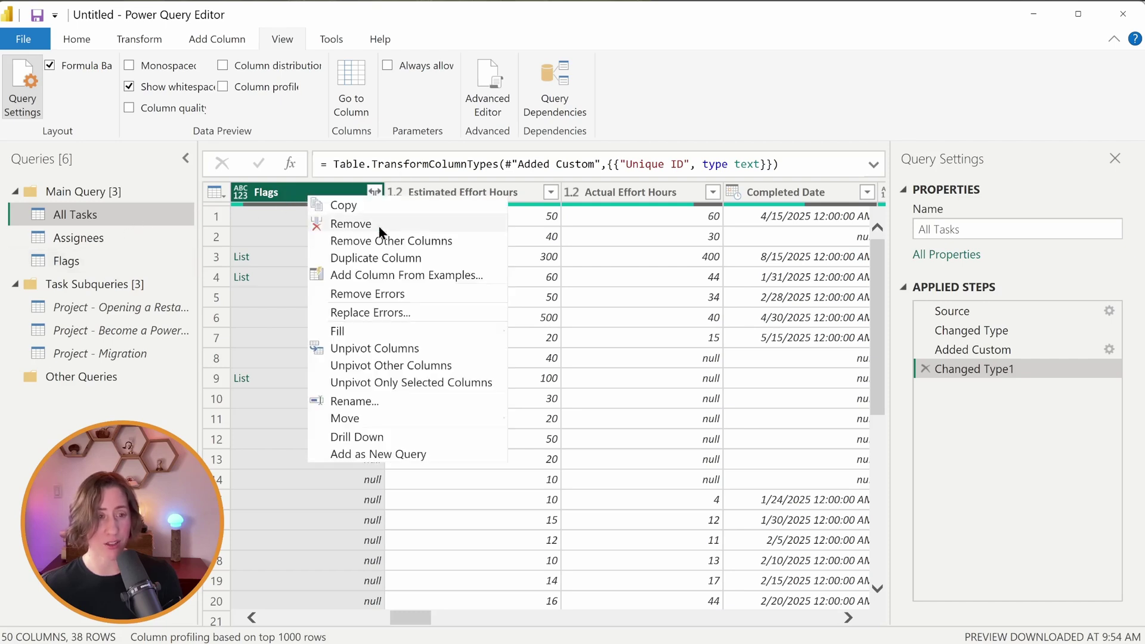
click(383, 257)
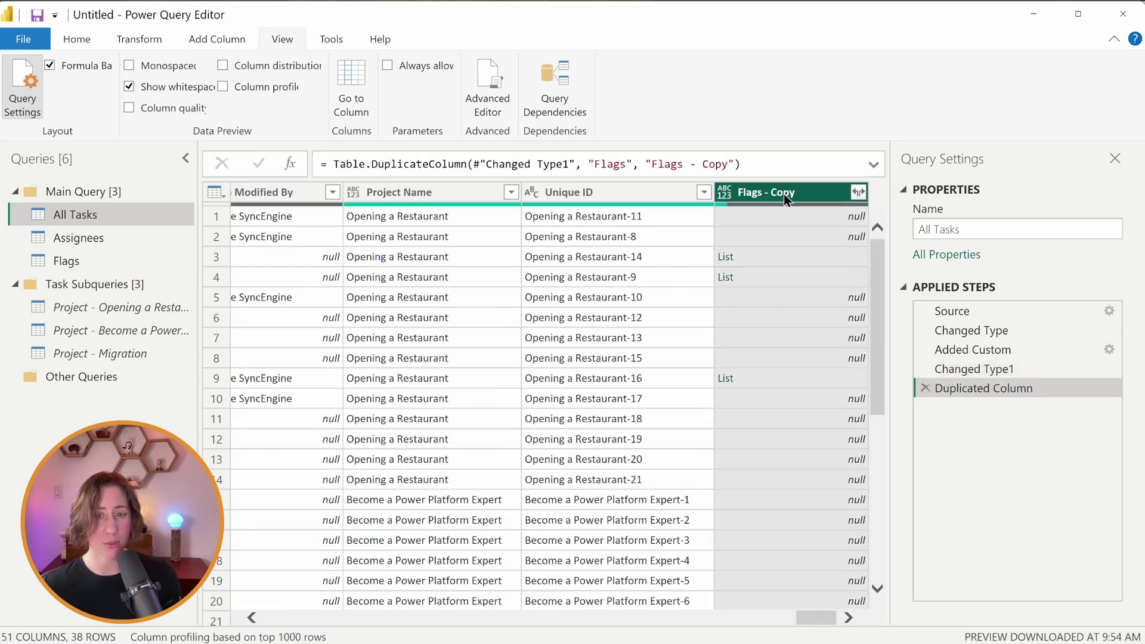
double_click(784, 195)
text(Fla)
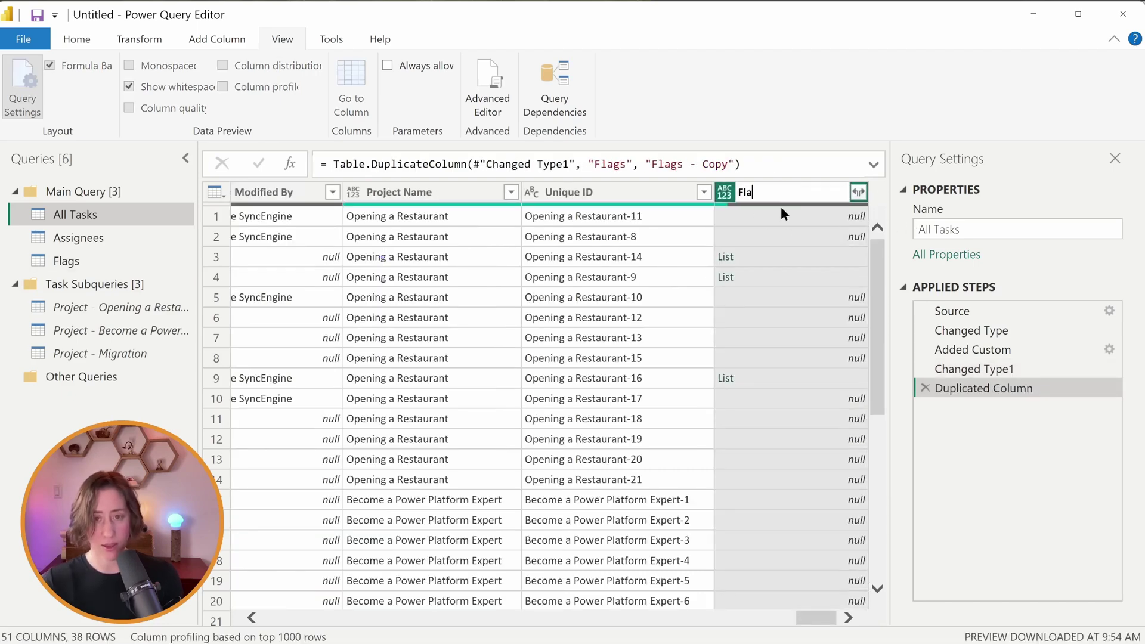
text(gs Concatenated)
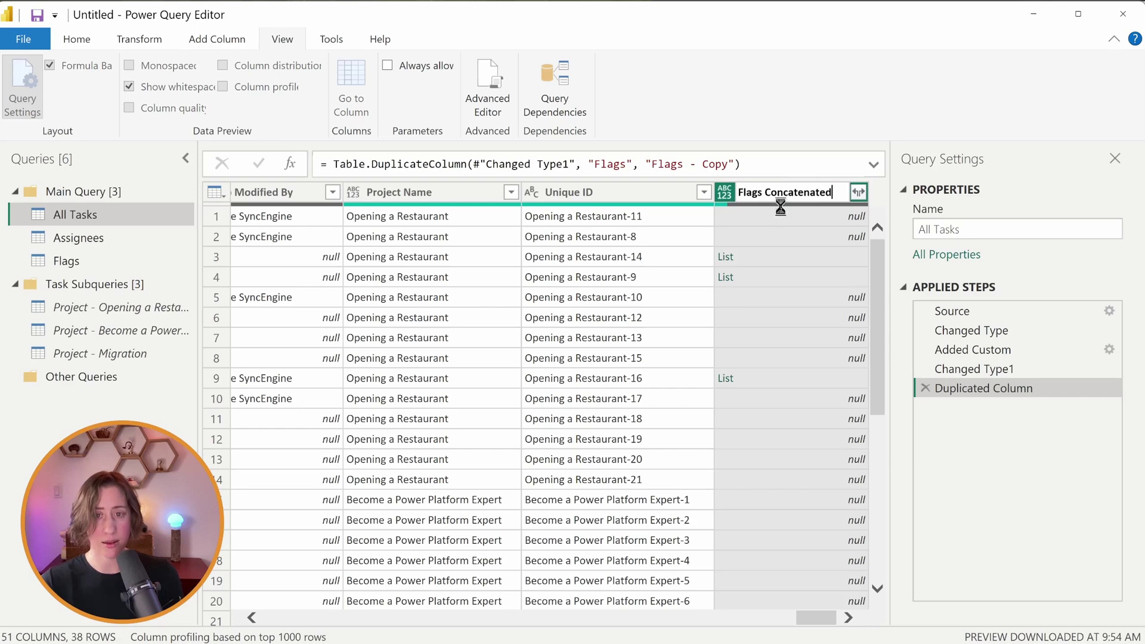
key(Return)
click(858, 193)
Extract Flags Concatenated list values as text joined by a custom comma delimiter
click(799, 239)
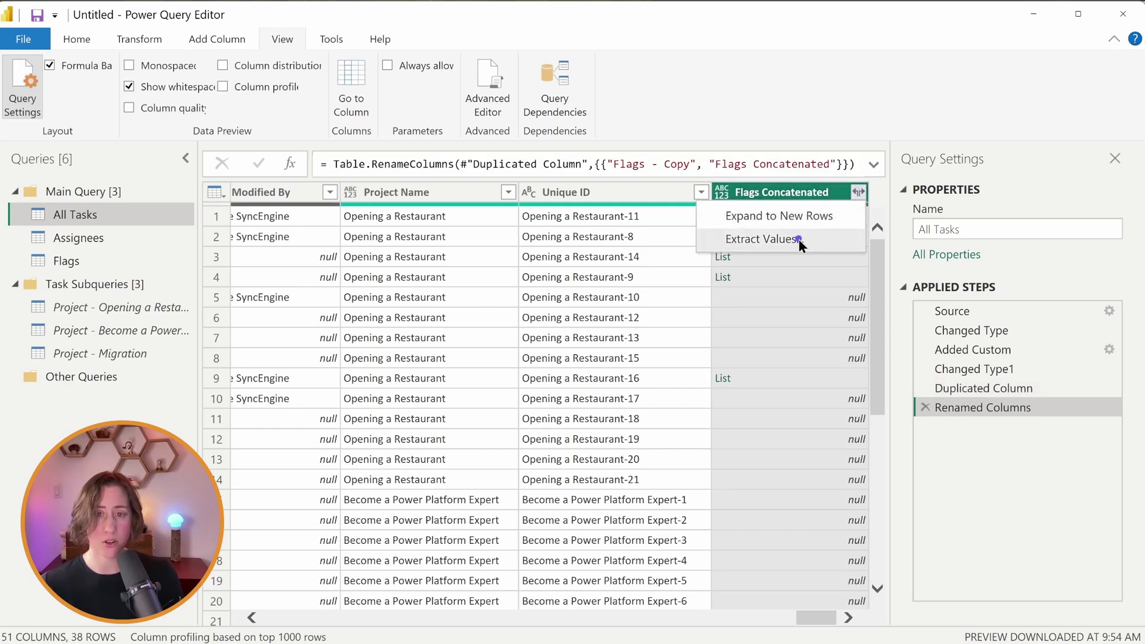
click(518, 366)
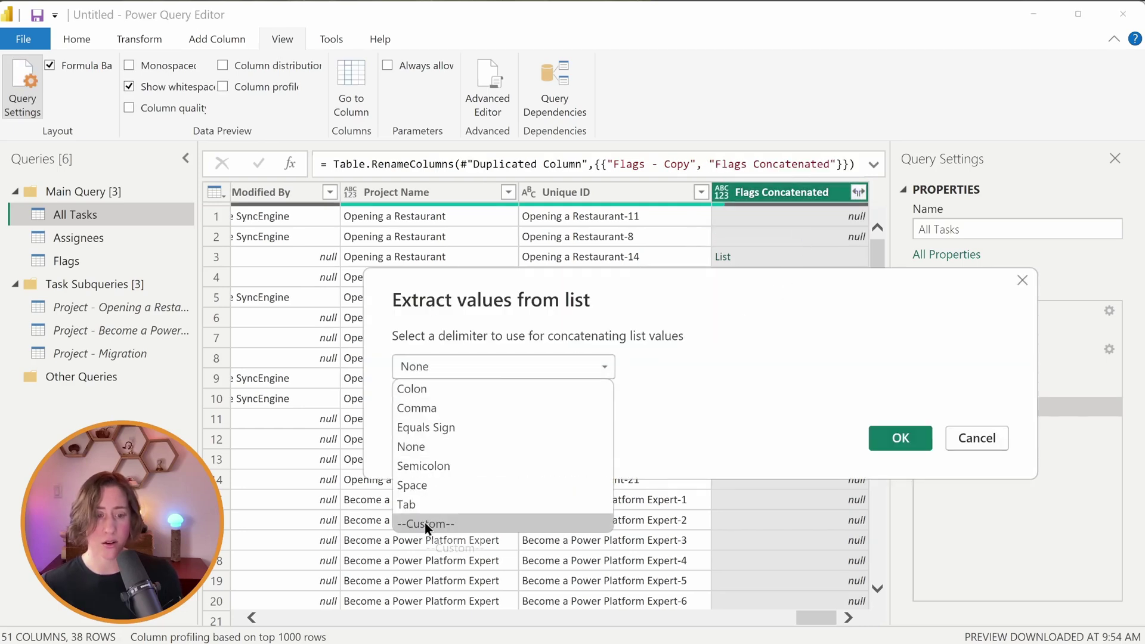
click(426, 521)
click(528, 405)
text(,)
click(900, 521)
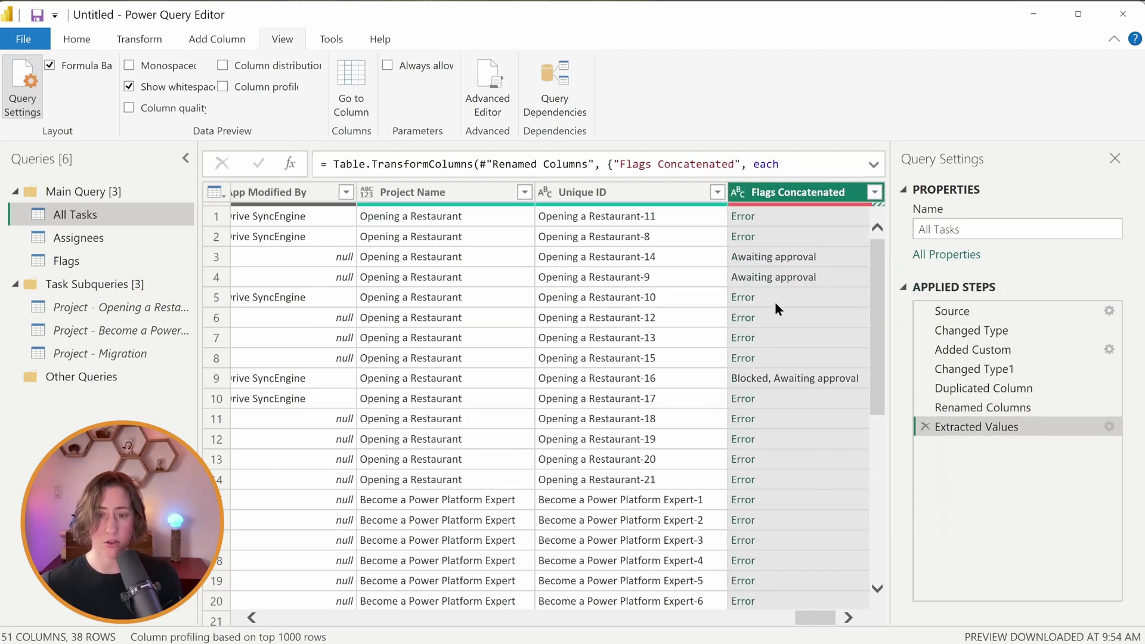
Replace errors in Flags Concatenated with null, then Close & Apply the queries
right_click(814, 195)
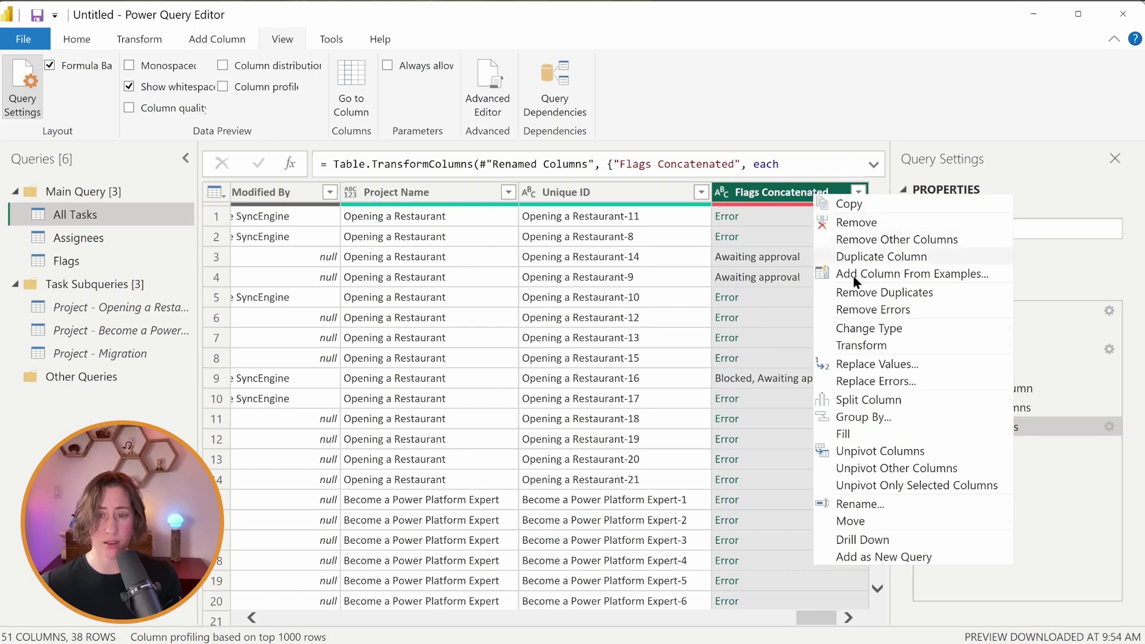
click(841, 381)
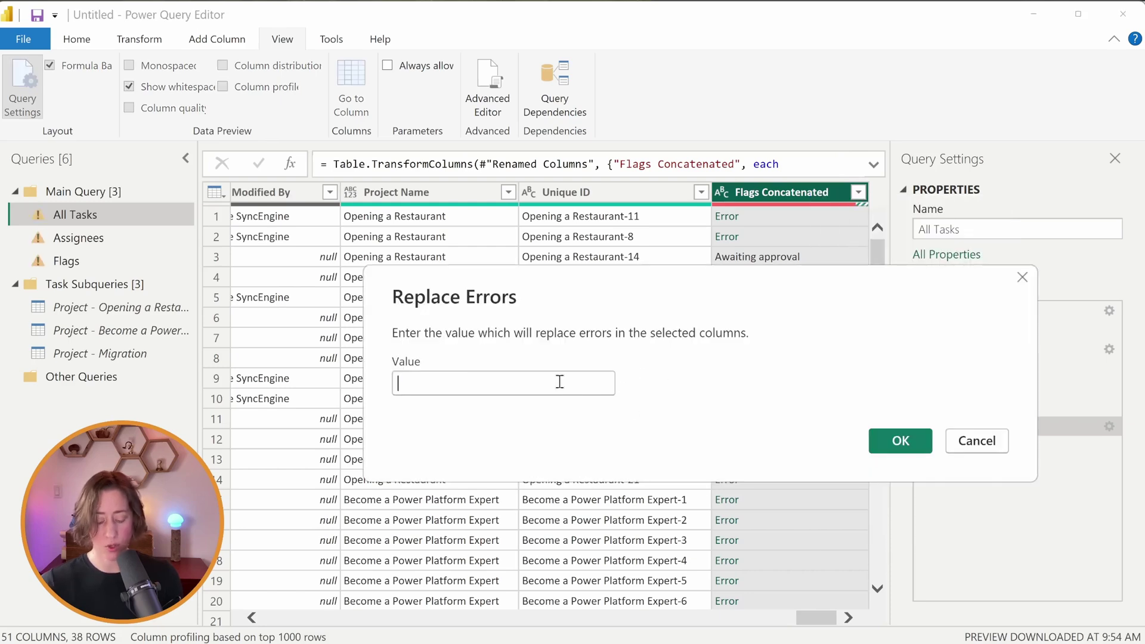
text(null)
click(900, 442)
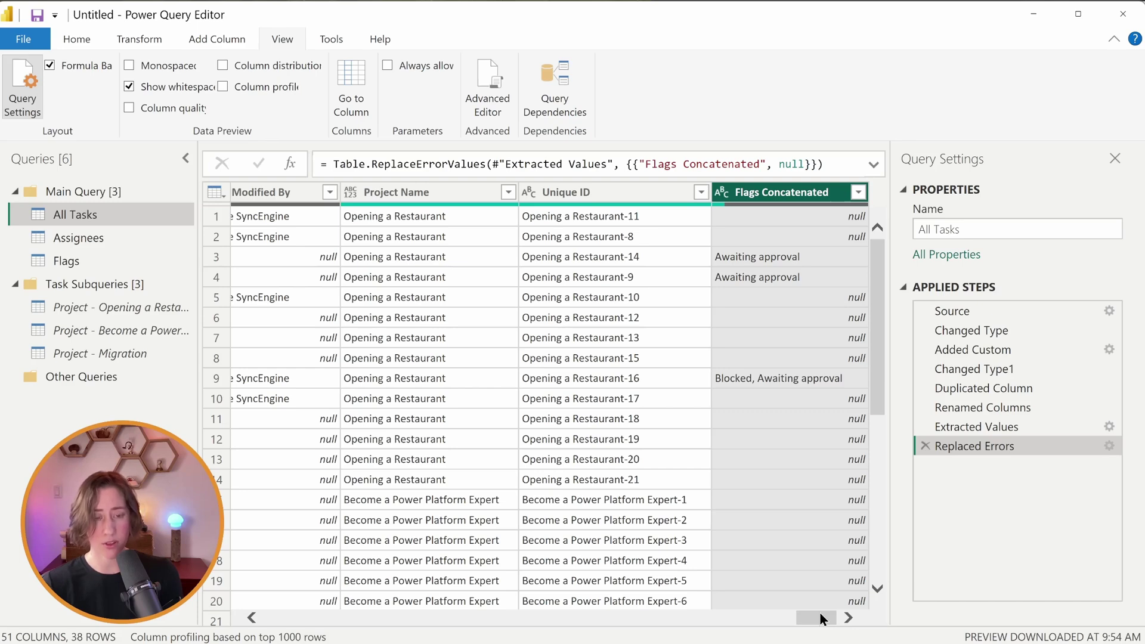
click(79, 38)
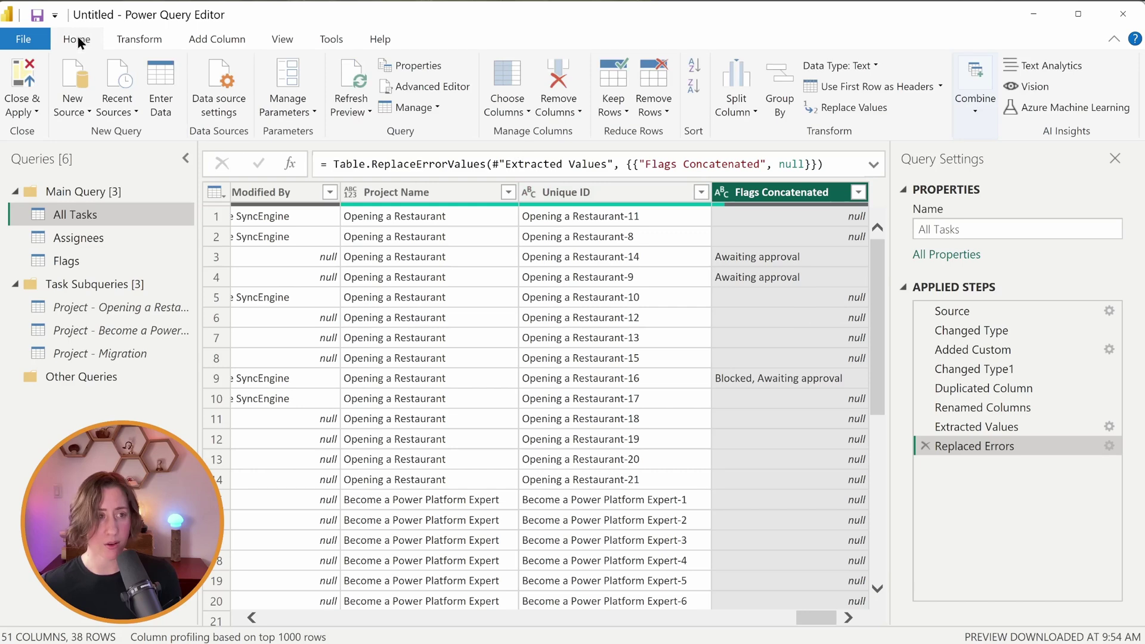
click(26, 79)
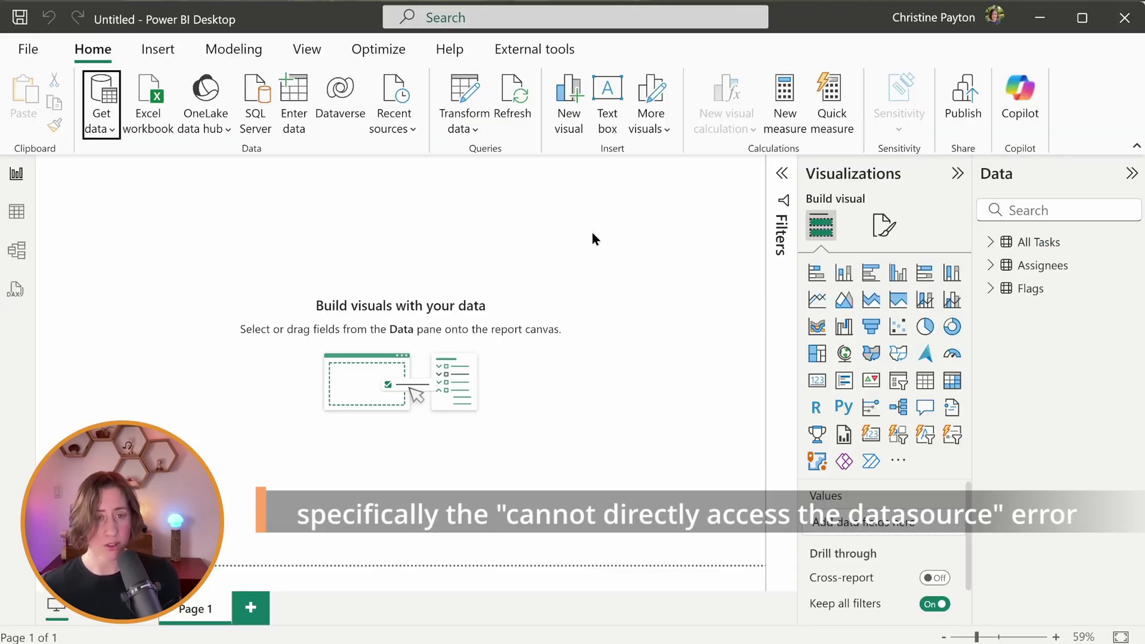
Reopen Power Query Editor via Transform data and glance at the Refresh Preview options
click(464, 99)
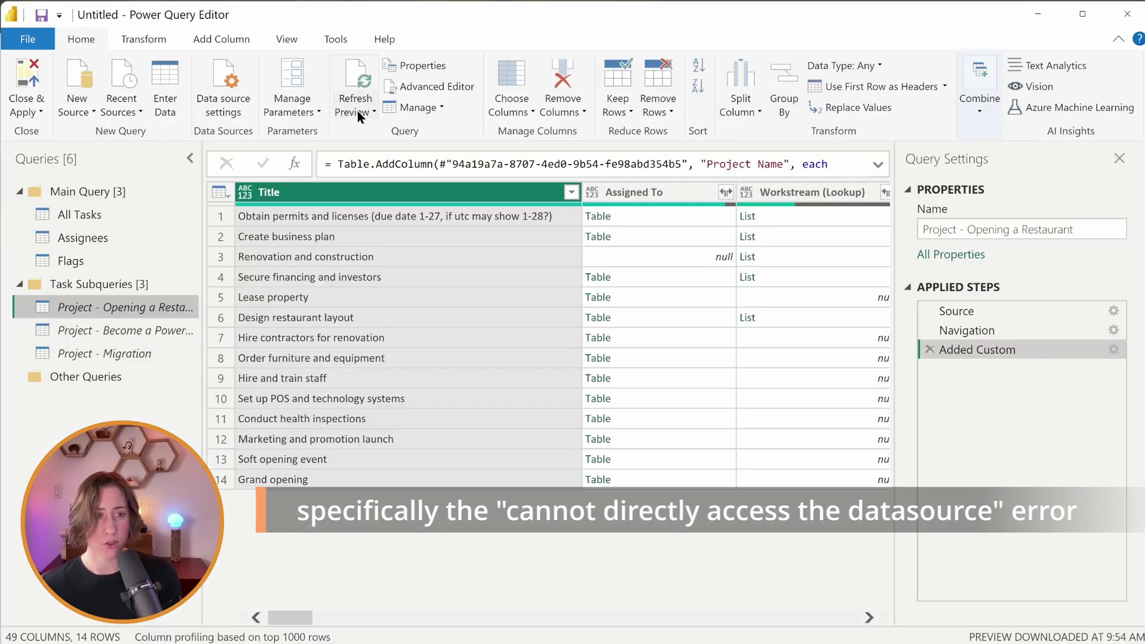
click(354, 111)
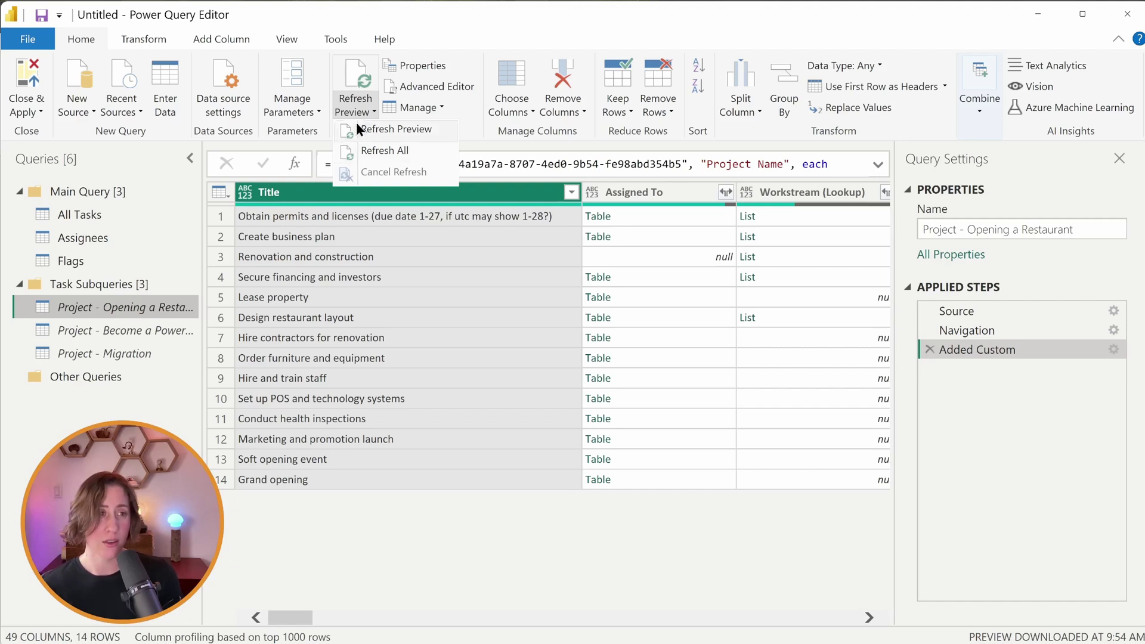
click(422, 15)
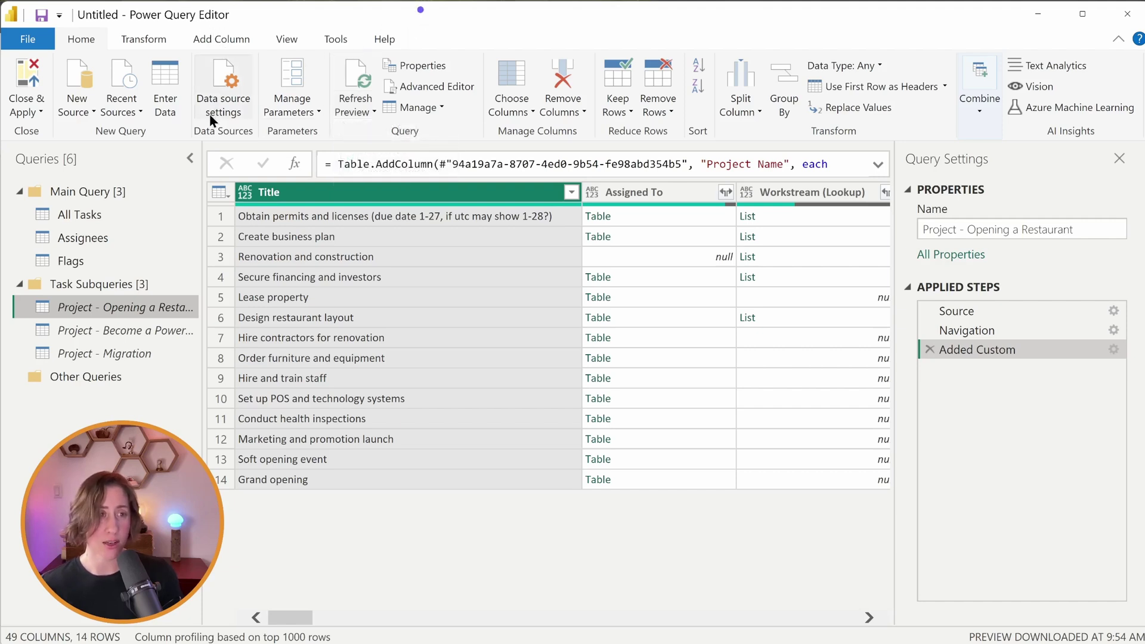
Change the SharePoint source's privacy level to Organizational and close Power Query Editor
click(223, 103)
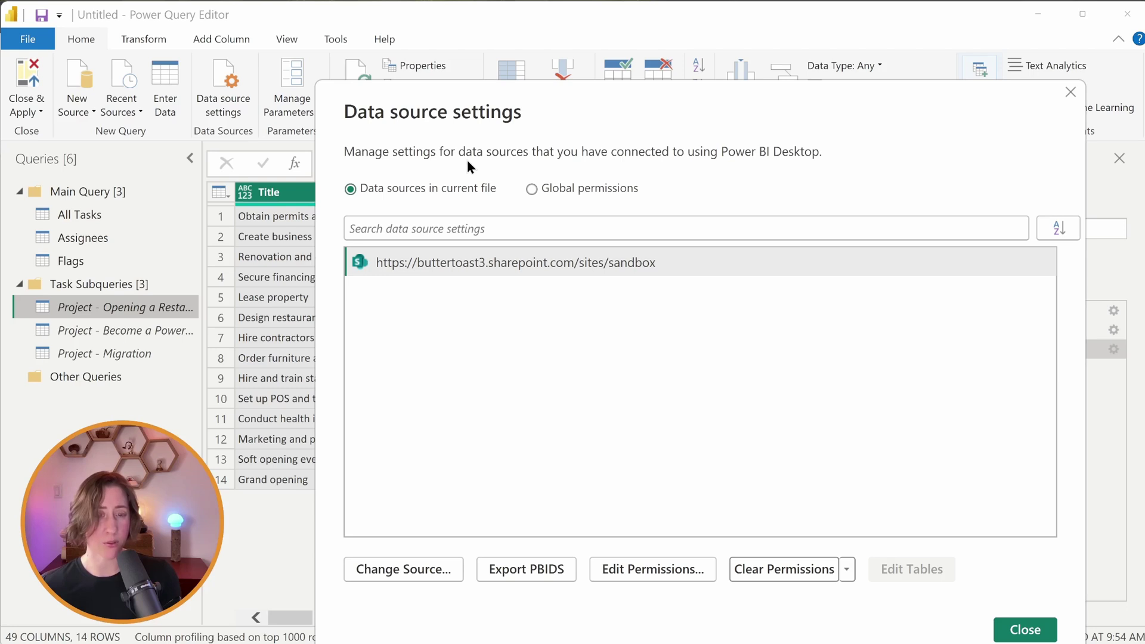
click(652, 578)
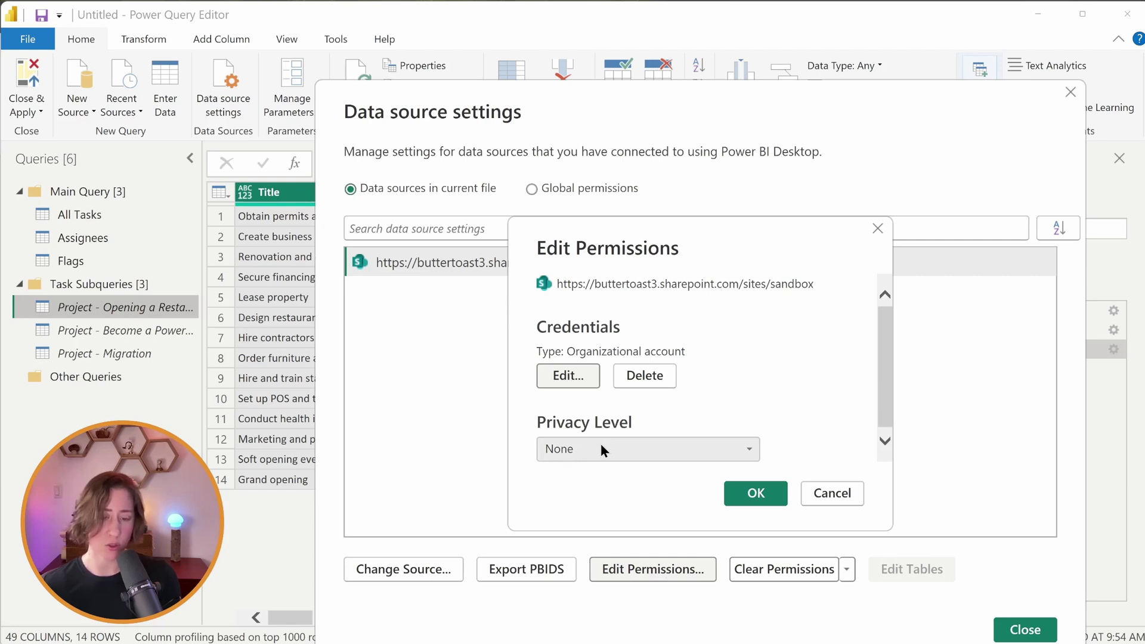
click(600, 449)
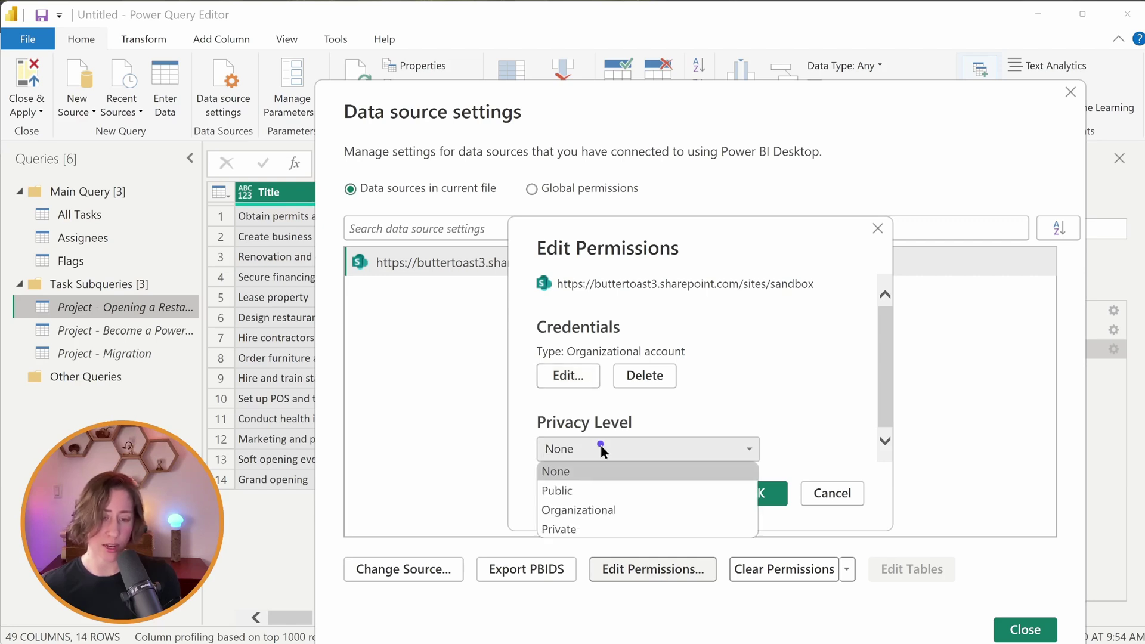
click(599, 511)
click(752, 494)
click(1070, 93)
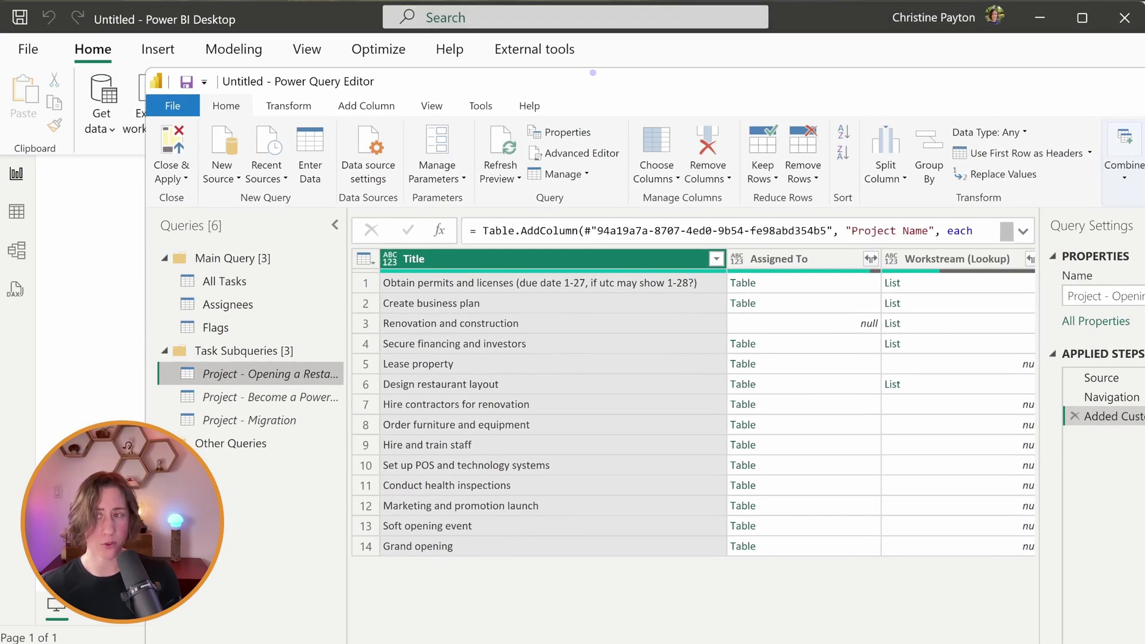
click(101, 103)
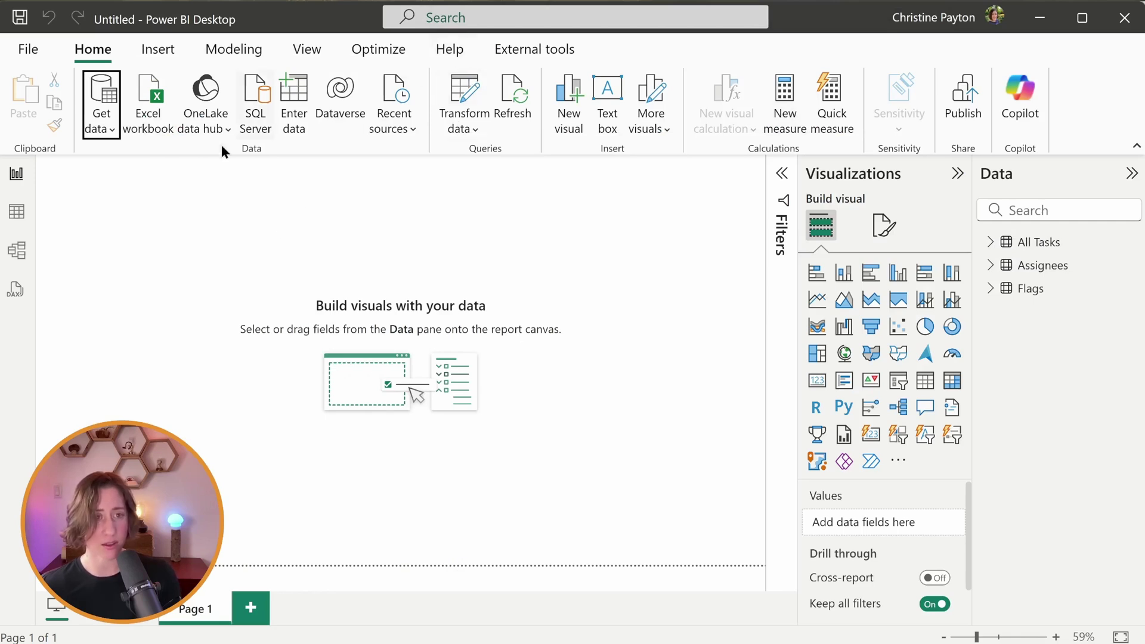
In Model view, move the All Tasks card down and drag Flags' Unique ID onto All Tasks
click(16, 253)
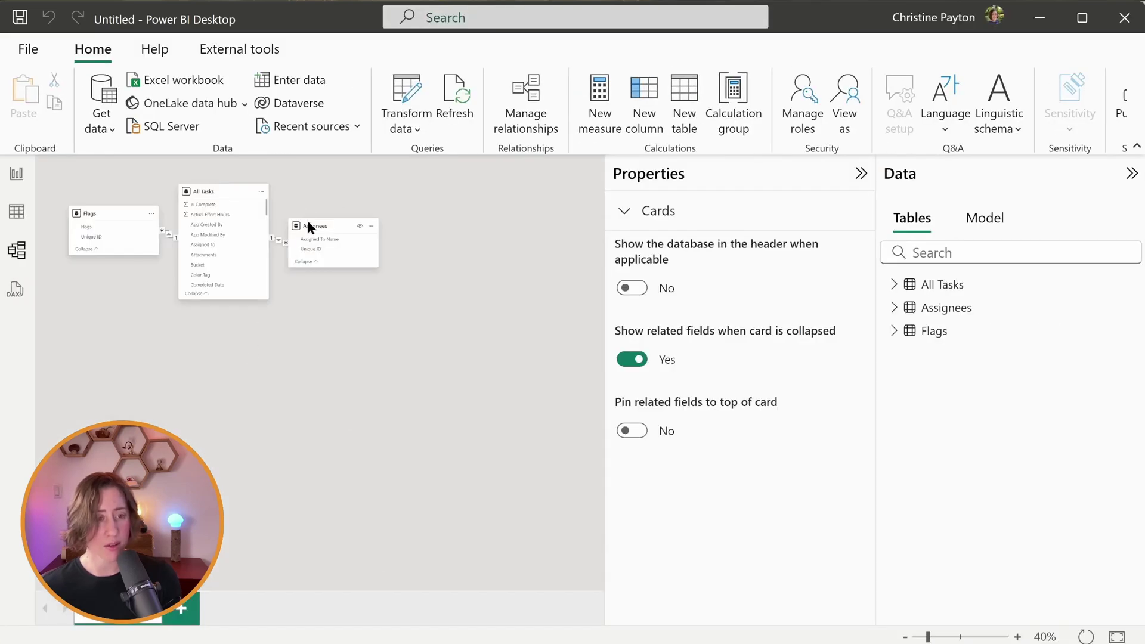
drag(204, 191, 206, 249)
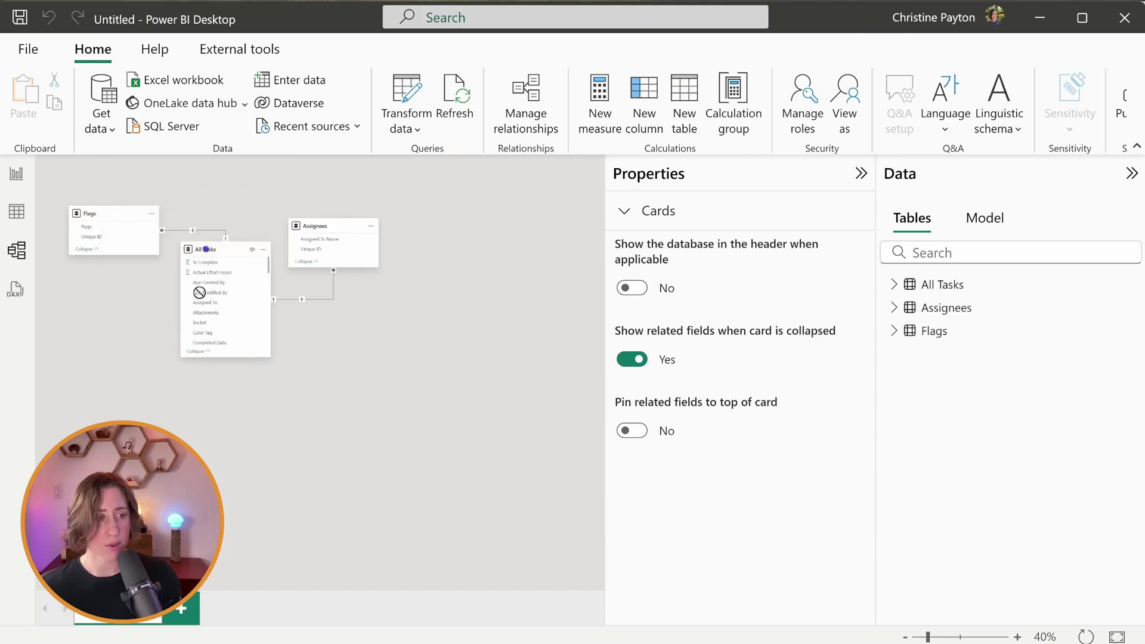
drag(199, 292, 192, 356)
click(256, 242)
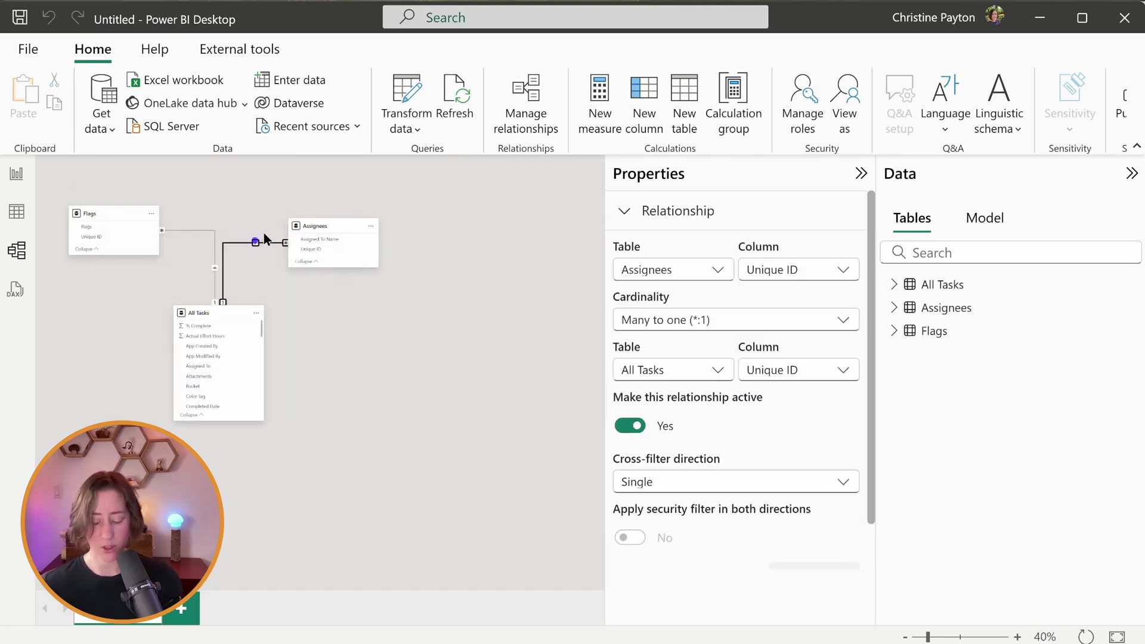
click(202, 239)
scroll(232, 351, down, 5)
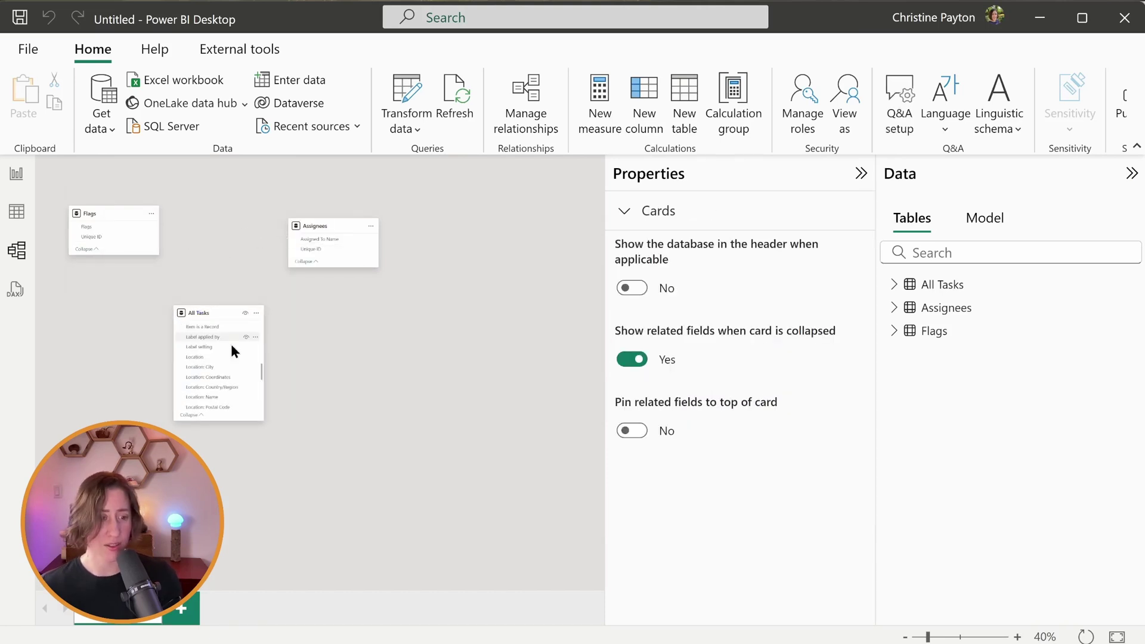
scroll(232, 350, down, 5)
scroll(228, 344, down, 2)
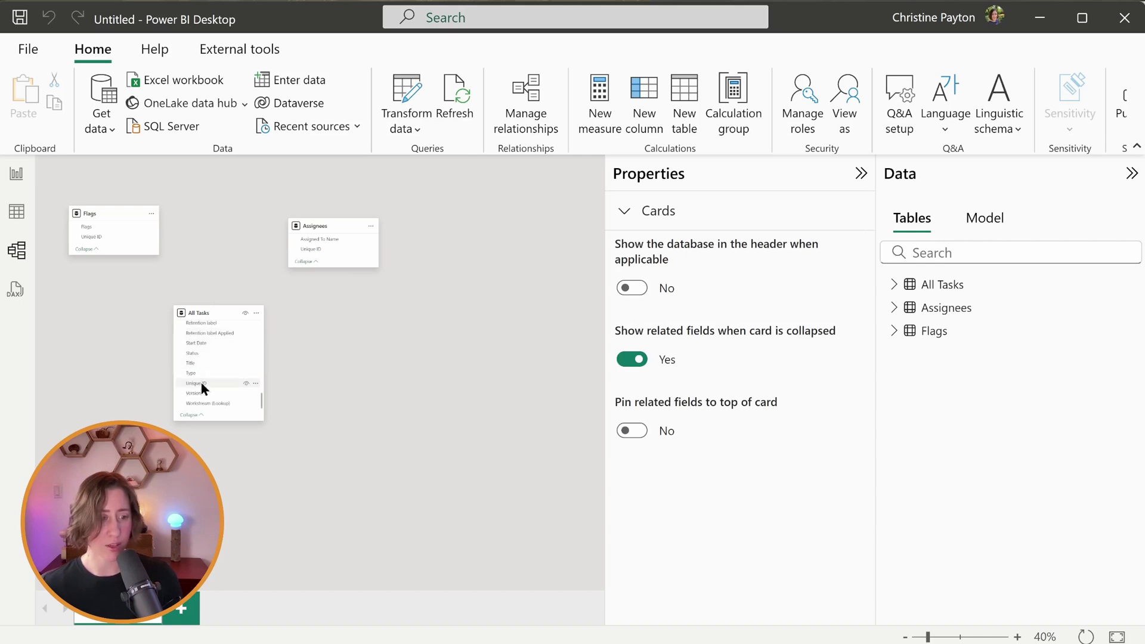
drag(95, 235, 205, 384)
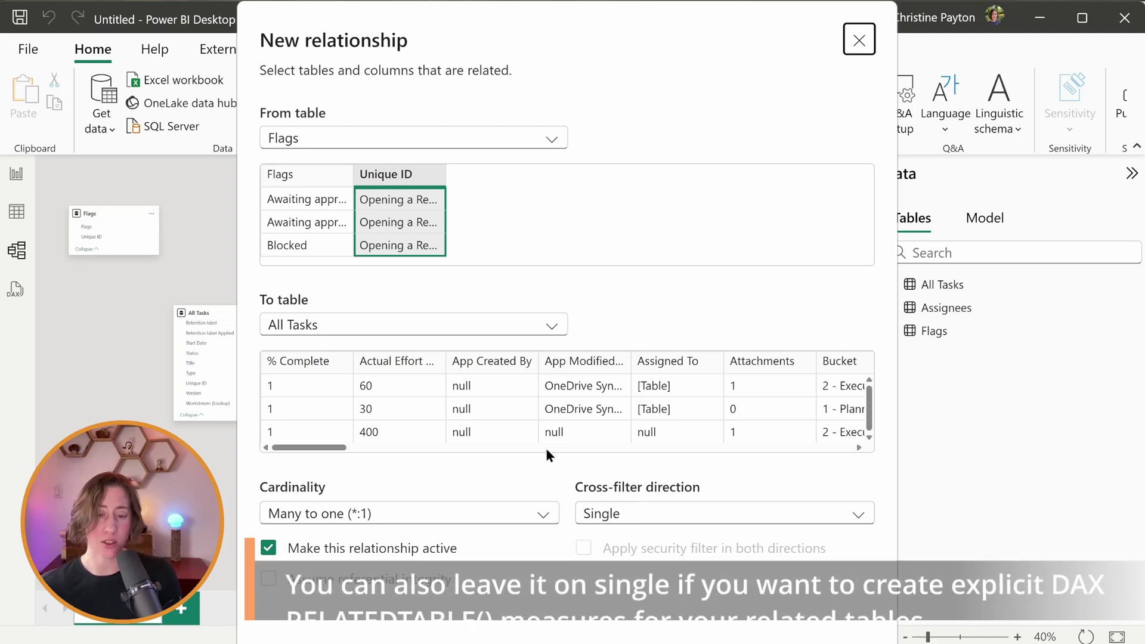
Set the Flags relationship's cross-filter direction to Both and create it
click(656, 512)
click(632, 564)
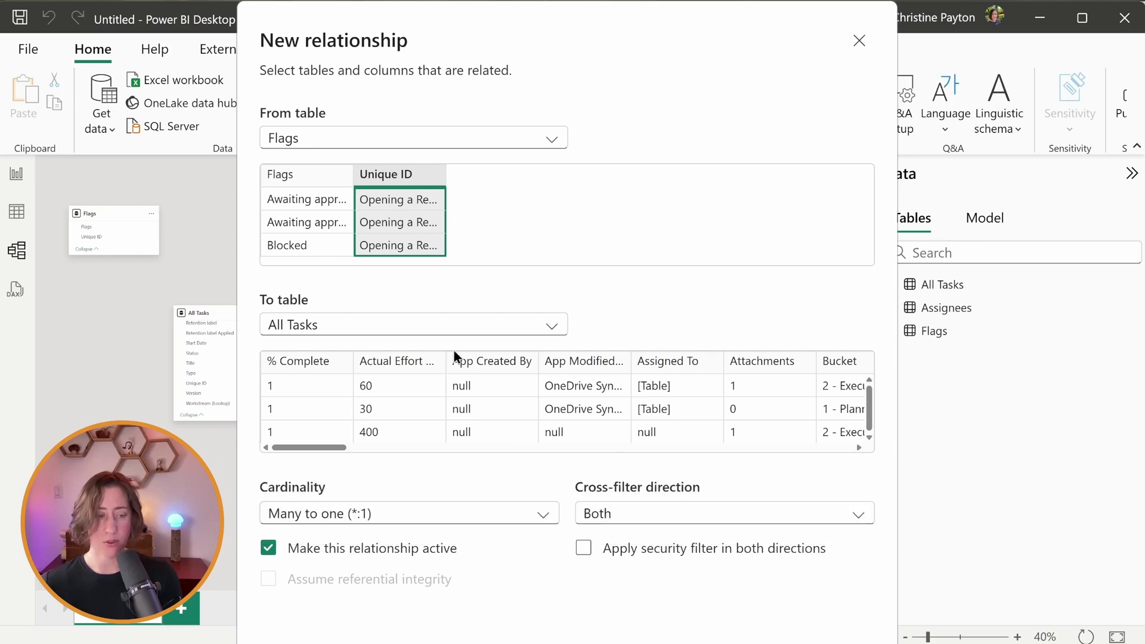
key(Return)
Relate Assignees' Unique ID to All Tasks' Unique ID with cross-filtering set to Both
drag(324, 249, 209, 391)
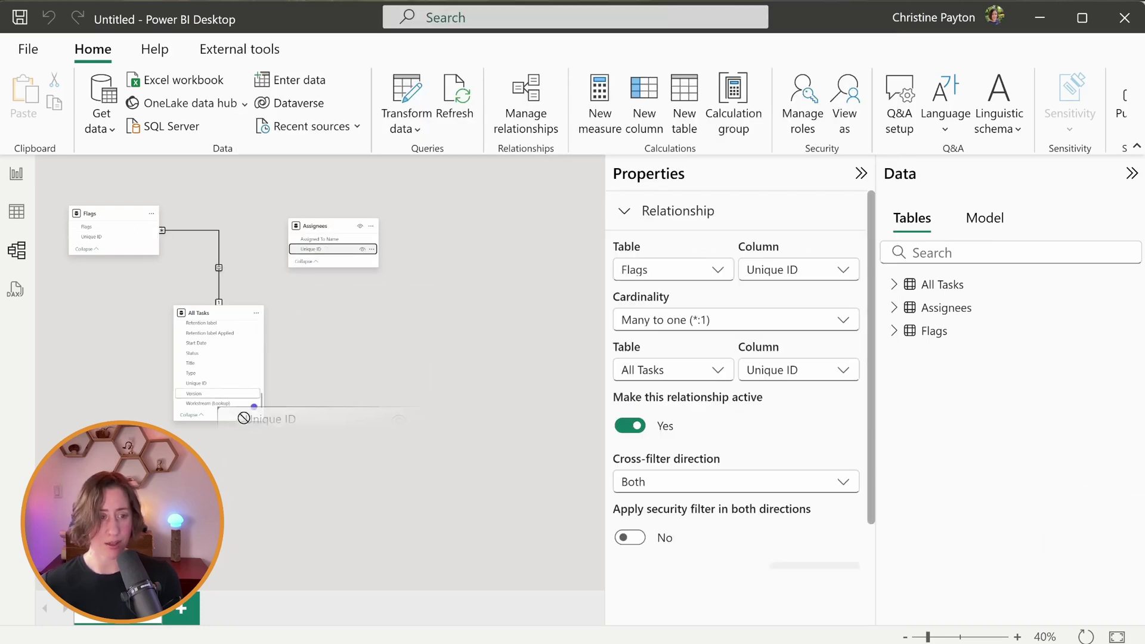
click(662, 514)
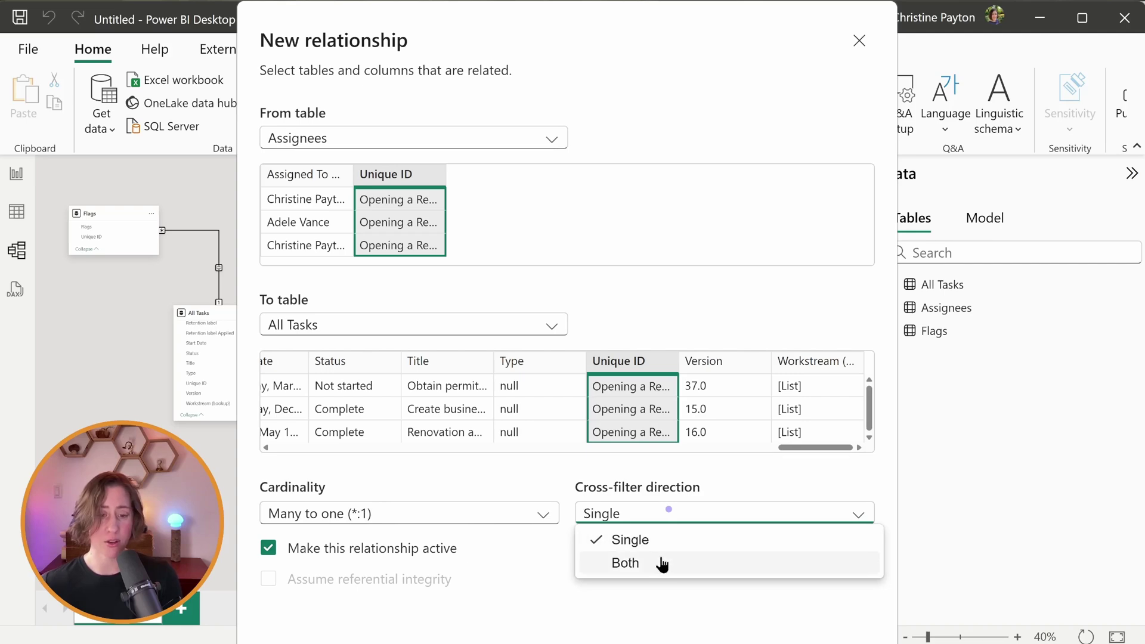
click(659, 562)
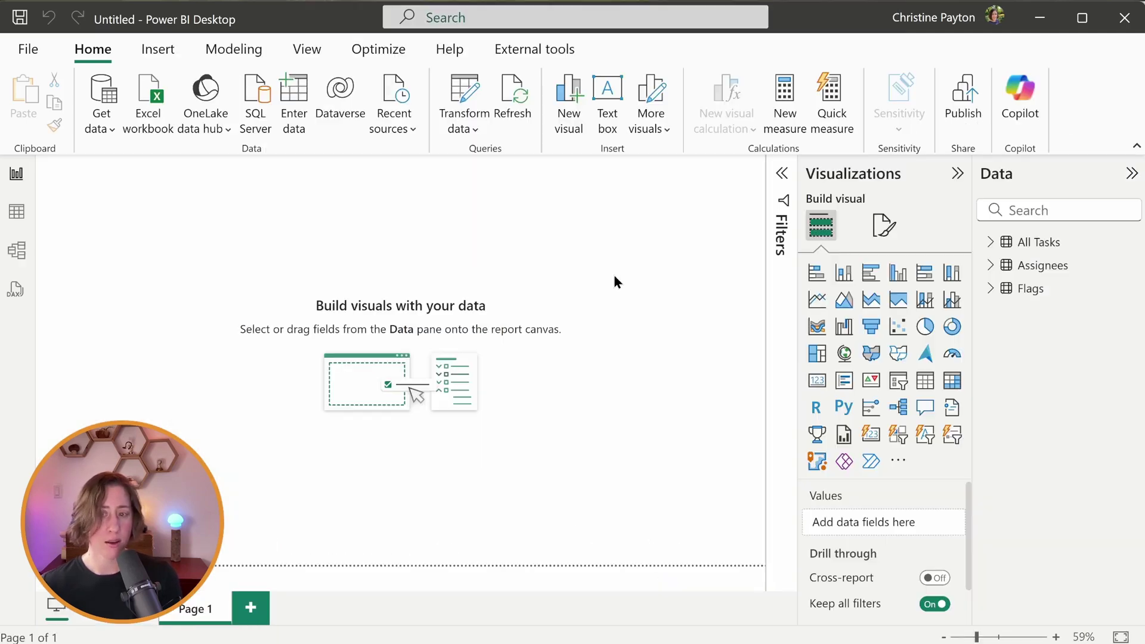
Insert a canvas-filling clustered column chart counting Unique ID by Project Name
click(844, 273)
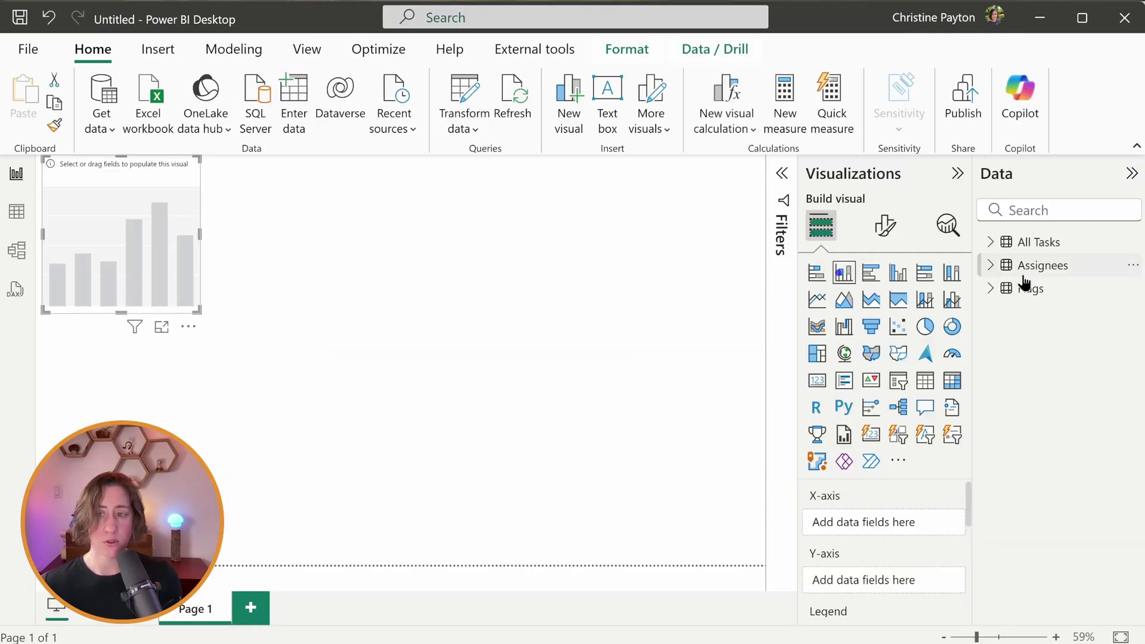
mouse_move(201, 314)
mouse_down()
mouse_move(781, 536)
mouse_move(760, 562)
mouse_up()
click(990, 242)
scroll(1081, 522, down, 5)
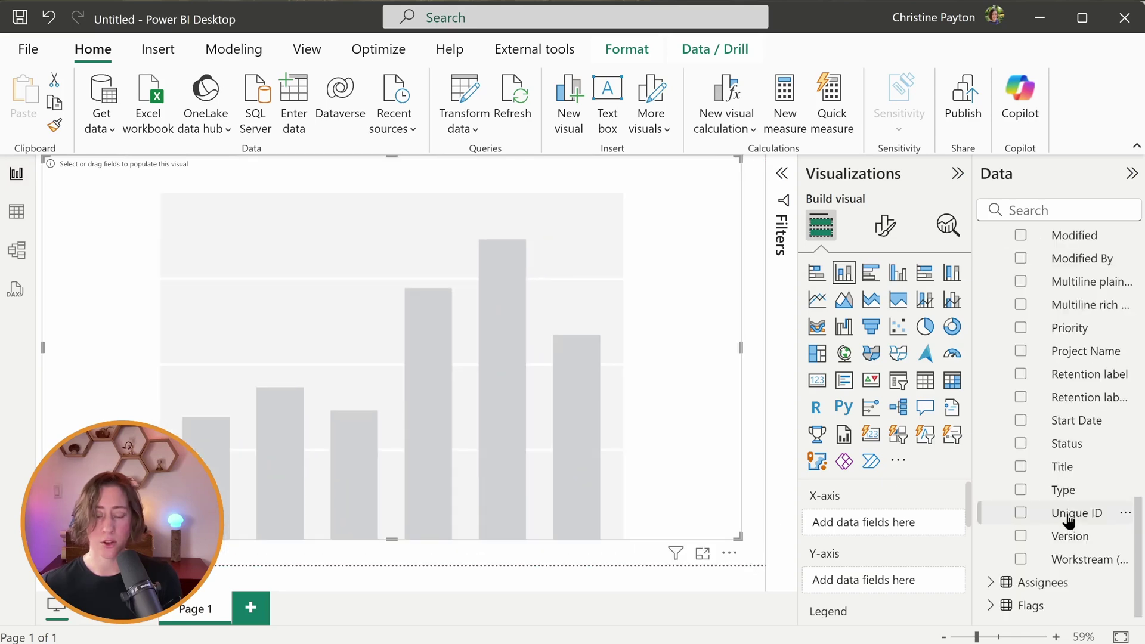
drag(1081, 521, 841, 531)
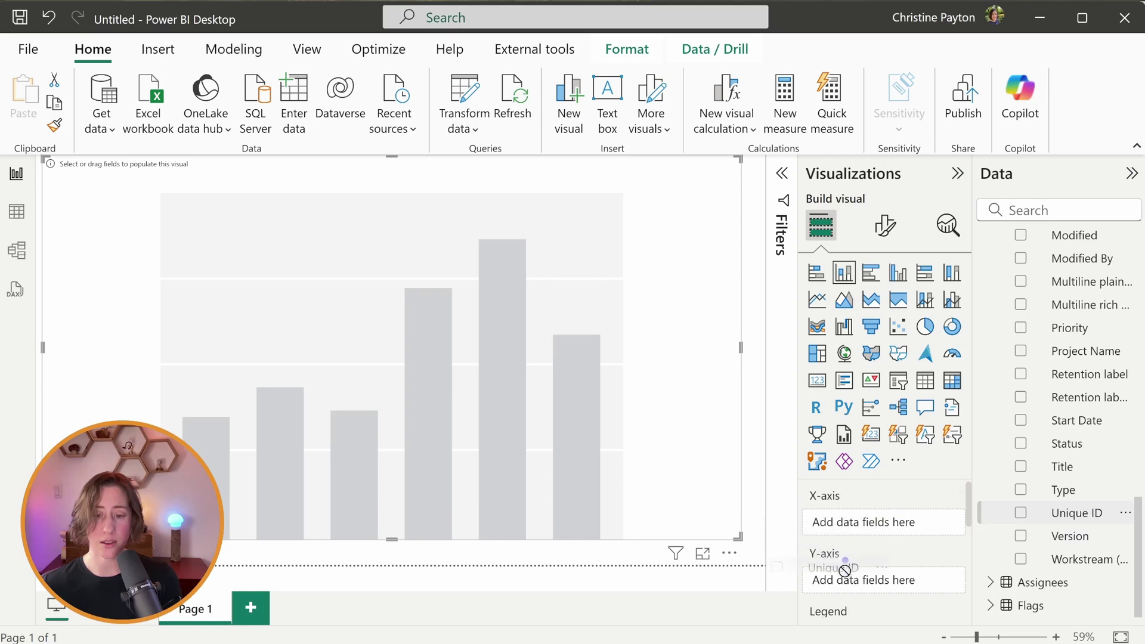
drag(842, 532, 847, 579)
scroll(1021, 452, up, 2)
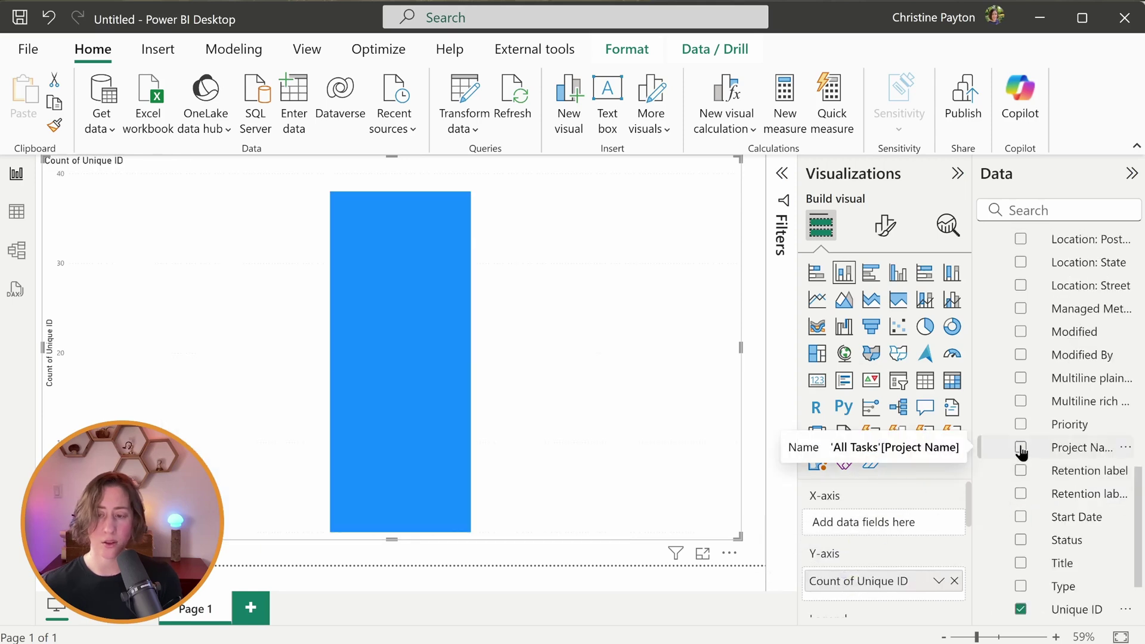
click(1021, 448)
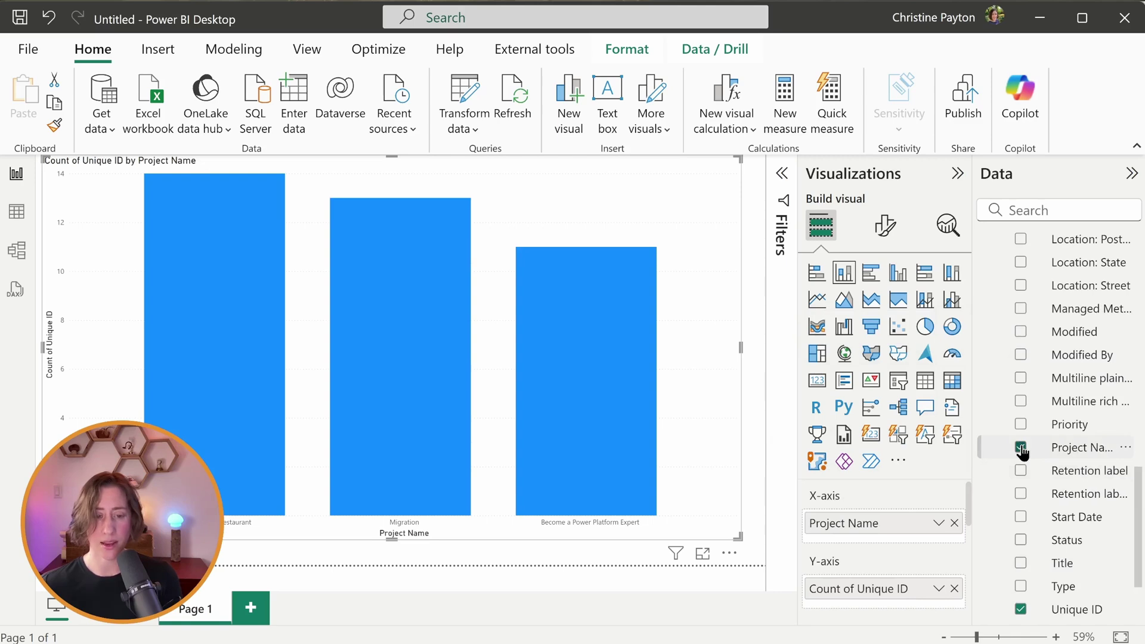
Set the X-axis project label font to 17, then add and remove a Status breakdown
click(885, 226)
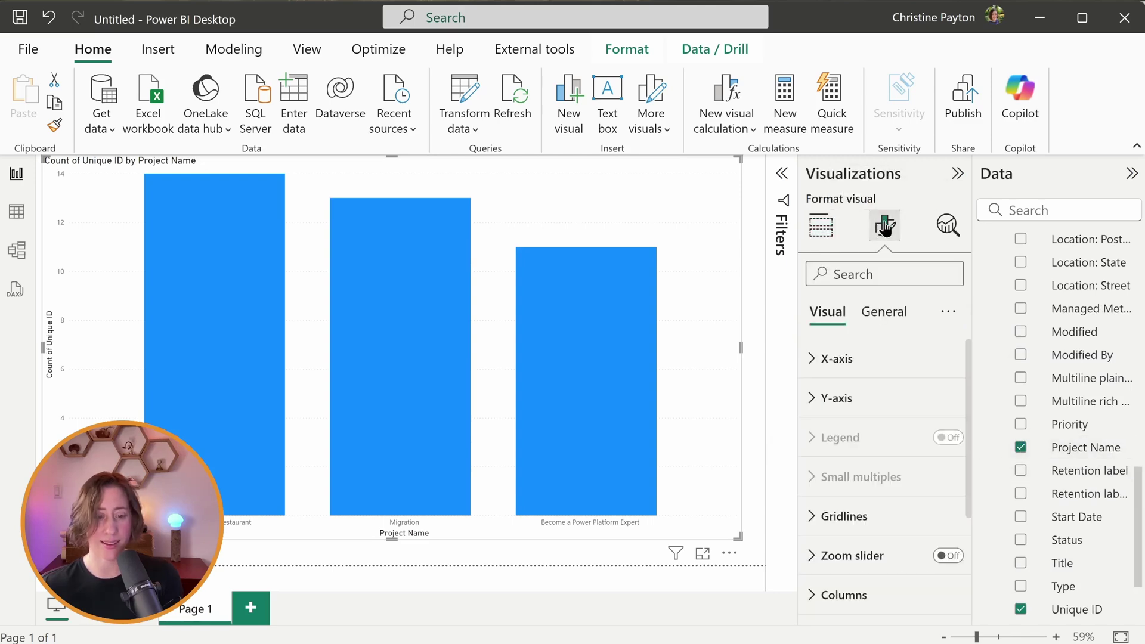
click(837, 358)
click(950, 450)
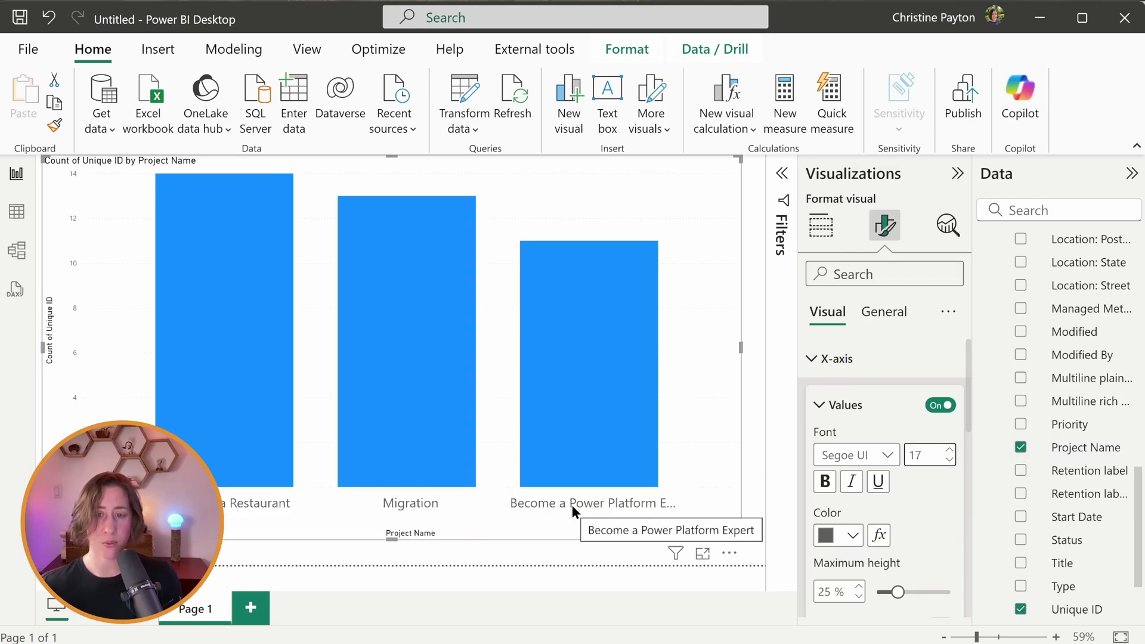
click(821, 224)
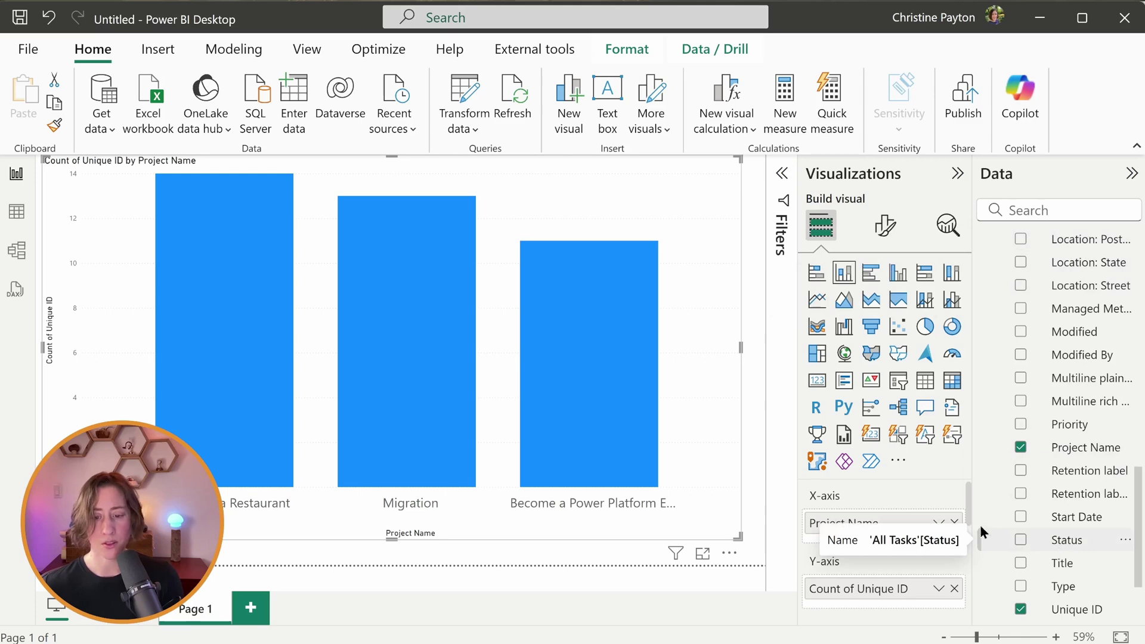
scroll(935, 520, down, 3)
scroll(940, 519, up, 1)
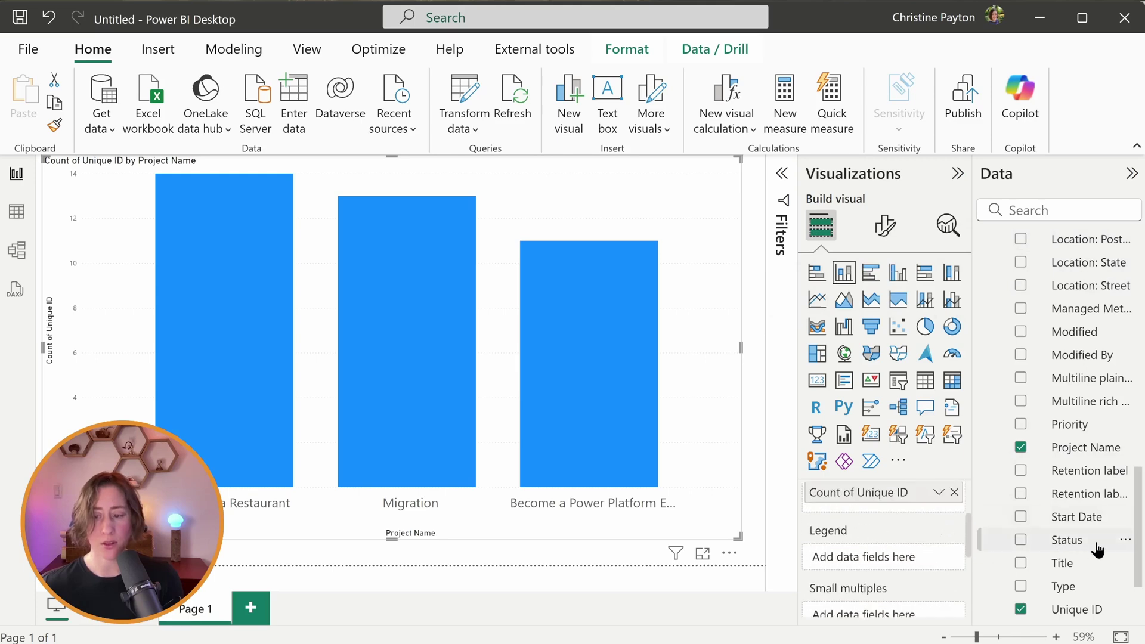
drag(1074, 541, 898, 557)
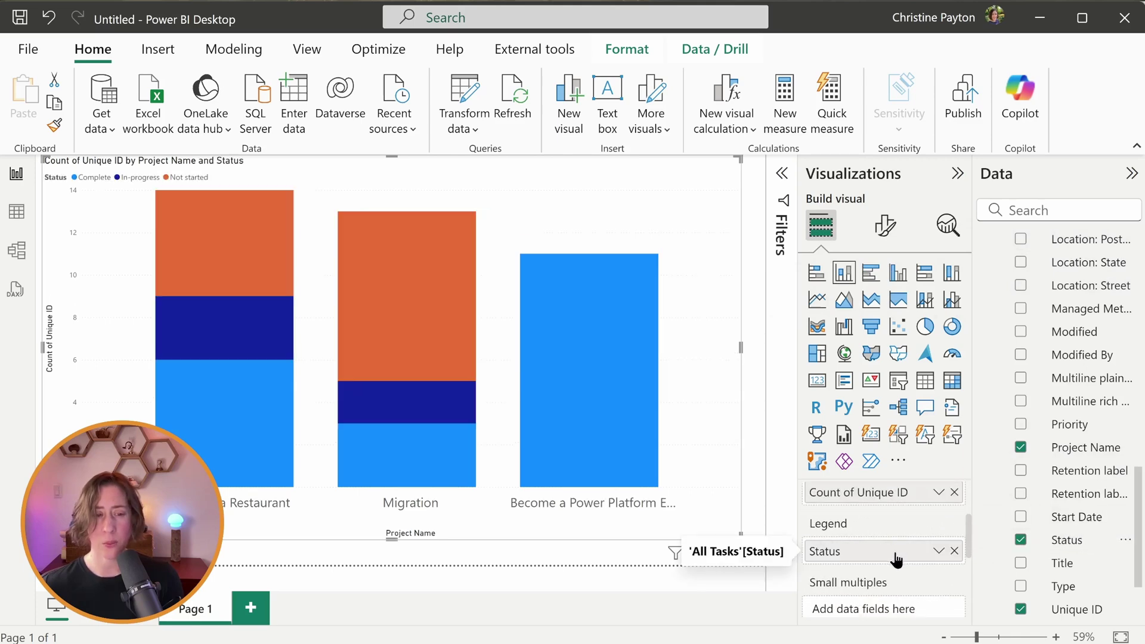
click(954, 552)
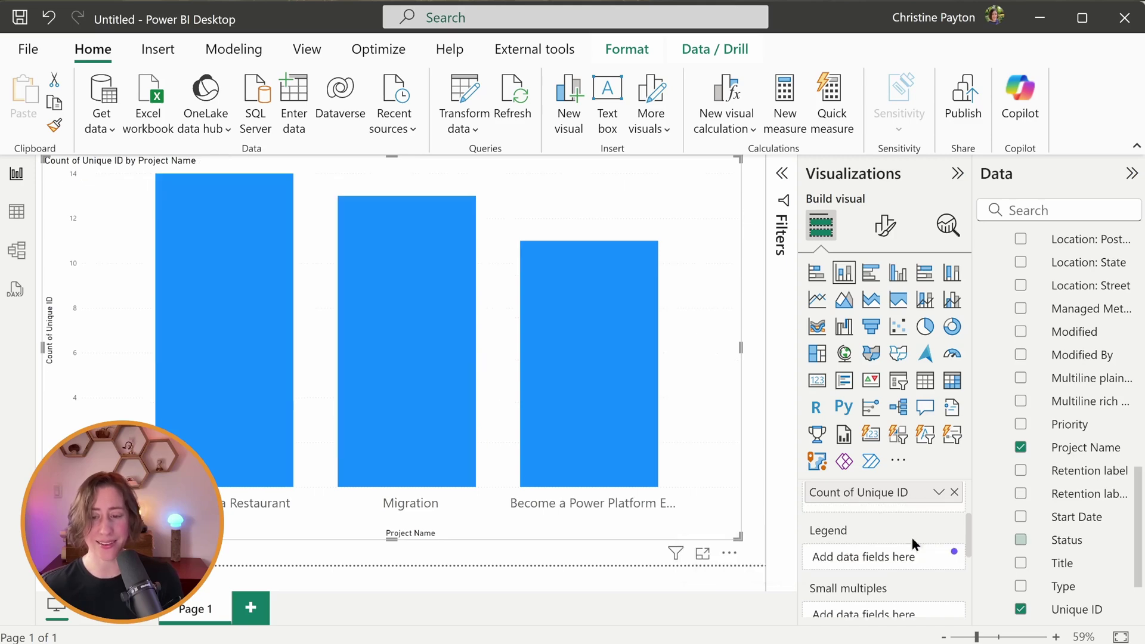
scroll(958, 537, up, 2)
Replace Project Name on the X-axis with Assignees' Assigned To Name
click(954, 523)
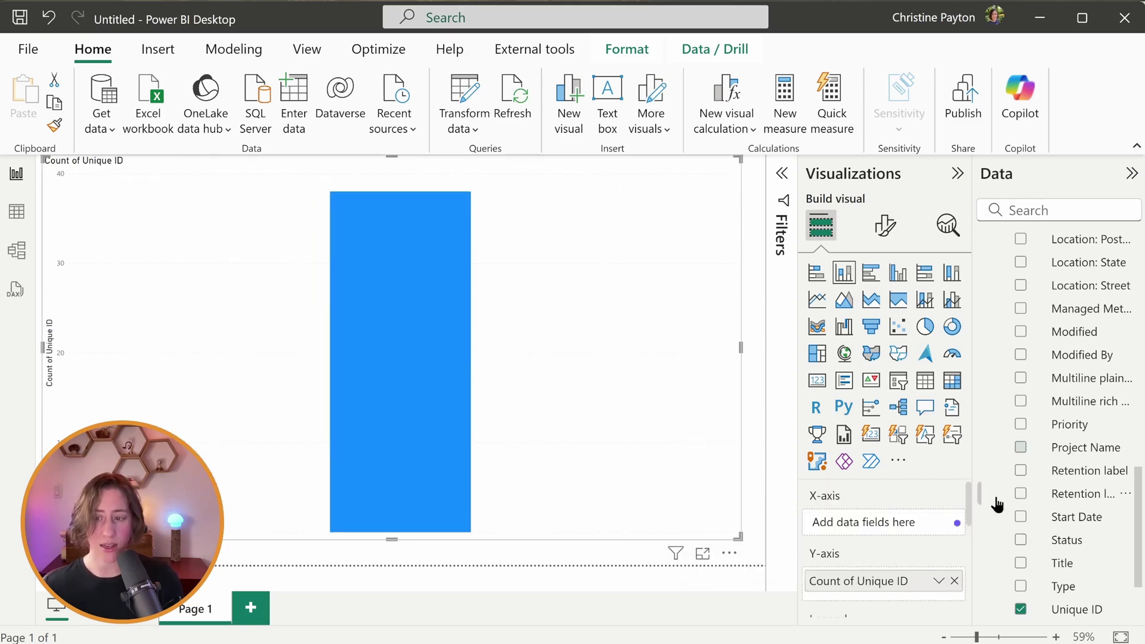
scroll(1091, 448, up, 10)
click(990, 242)
click(990, 265)
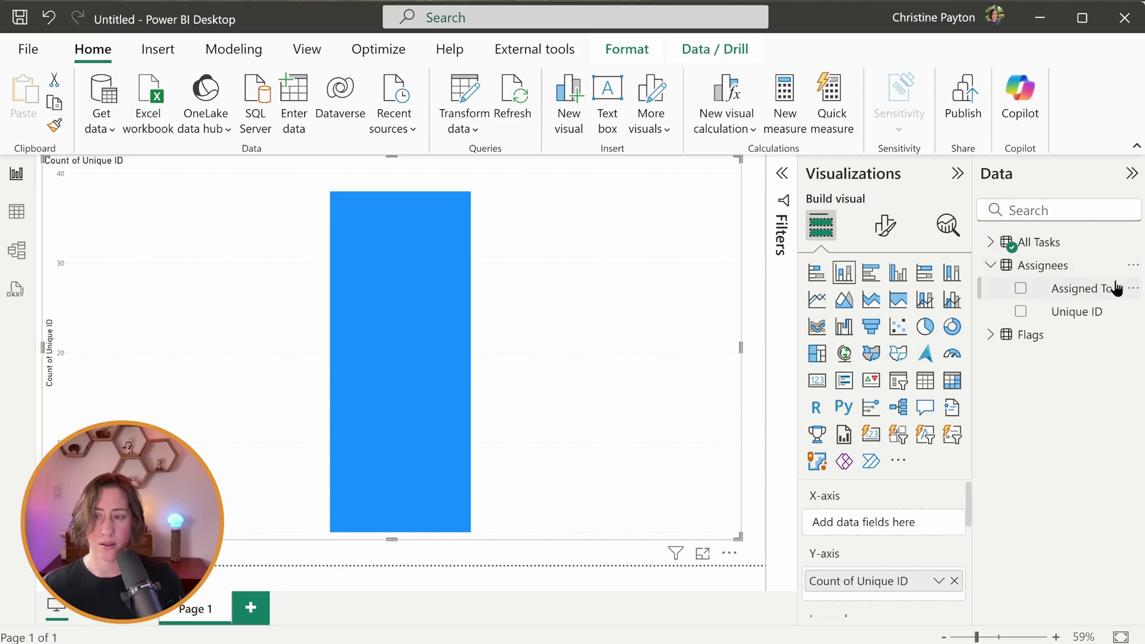
drag(1115, 288, 863, 524)
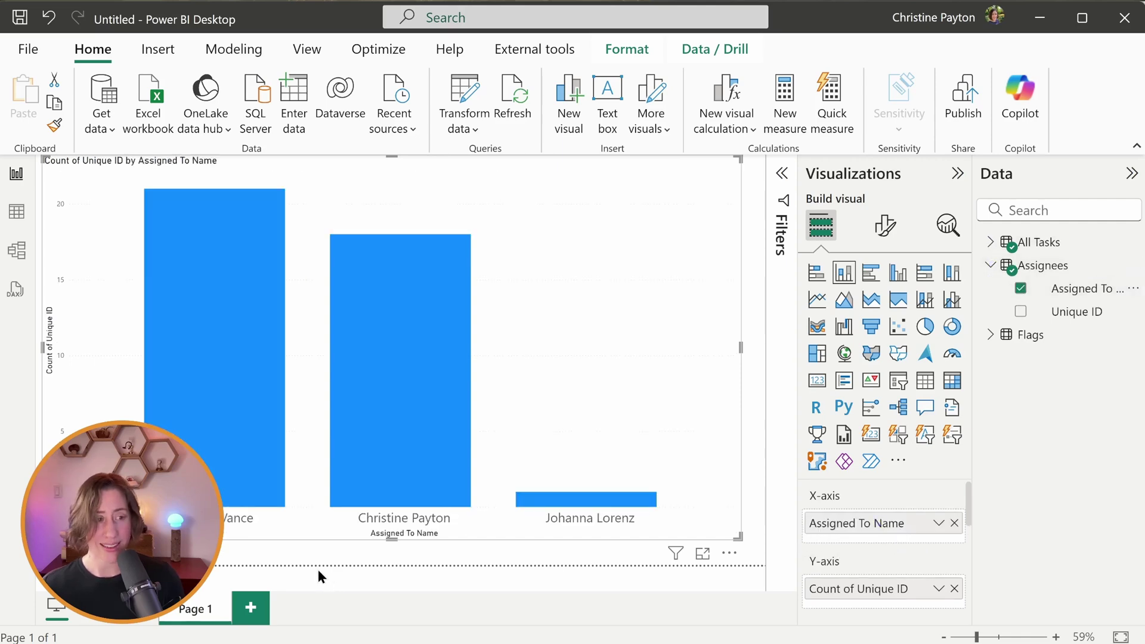
Check the Assignees relationship settings in Model view, visit the report, and return to Model view
click(16, 251)
double_click(256, 242)
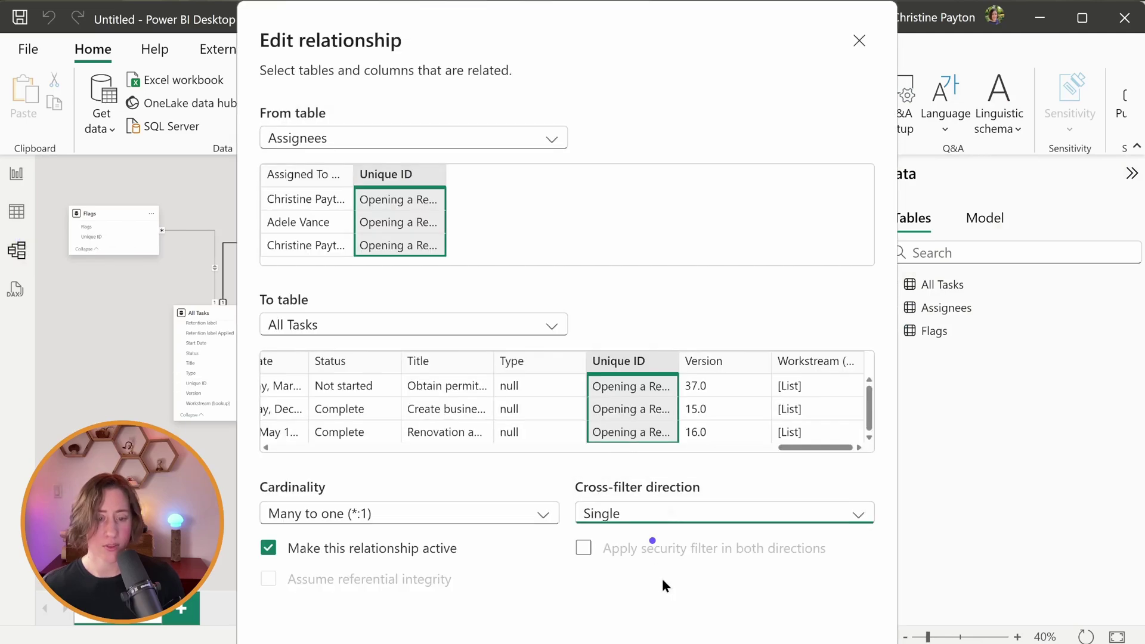
key(Escape)
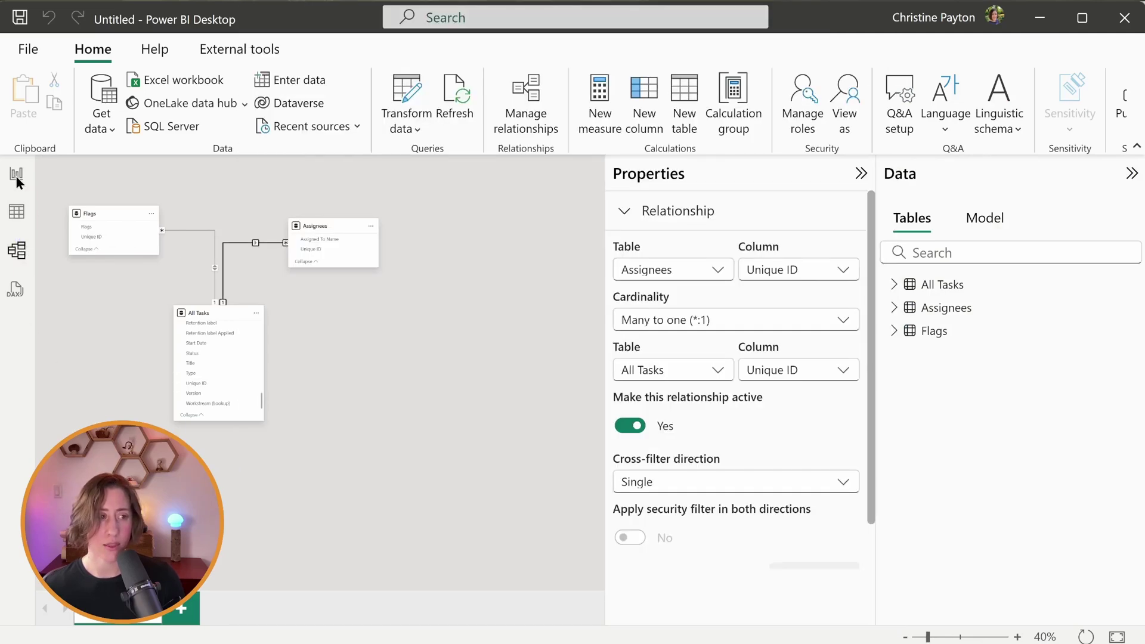
click(16, 179)
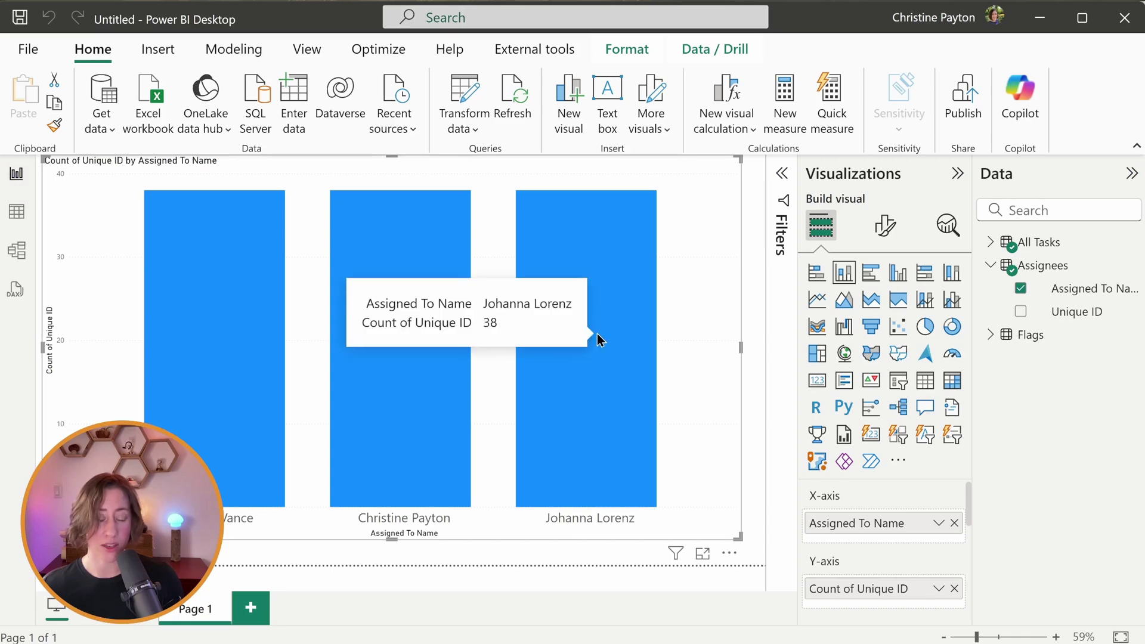
click(17, 250)
mouse_move(262, 254)
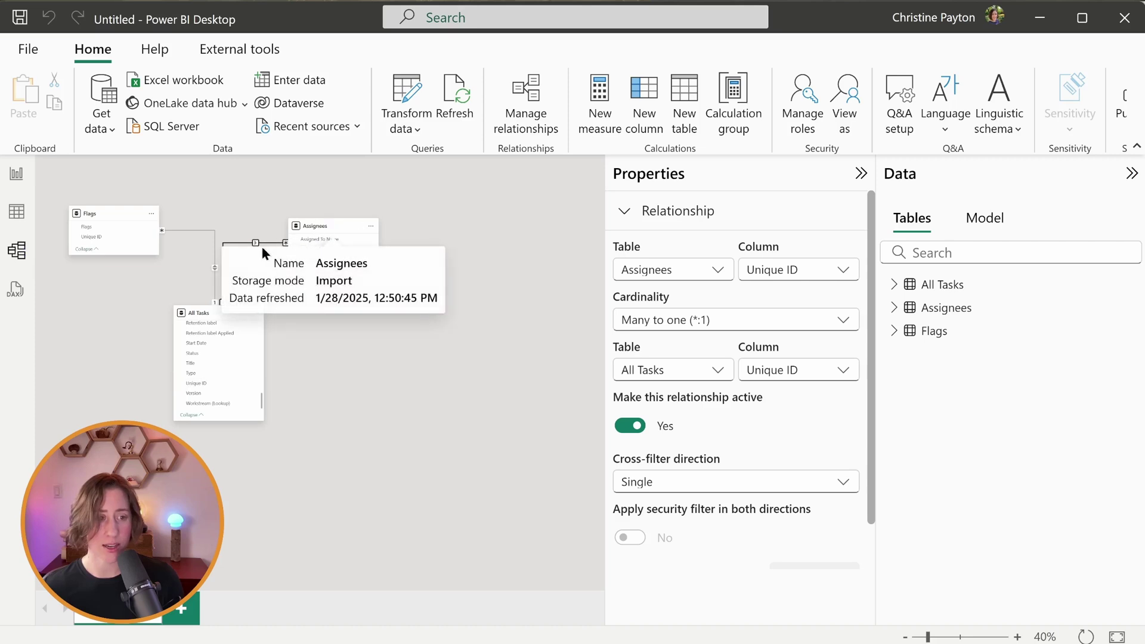